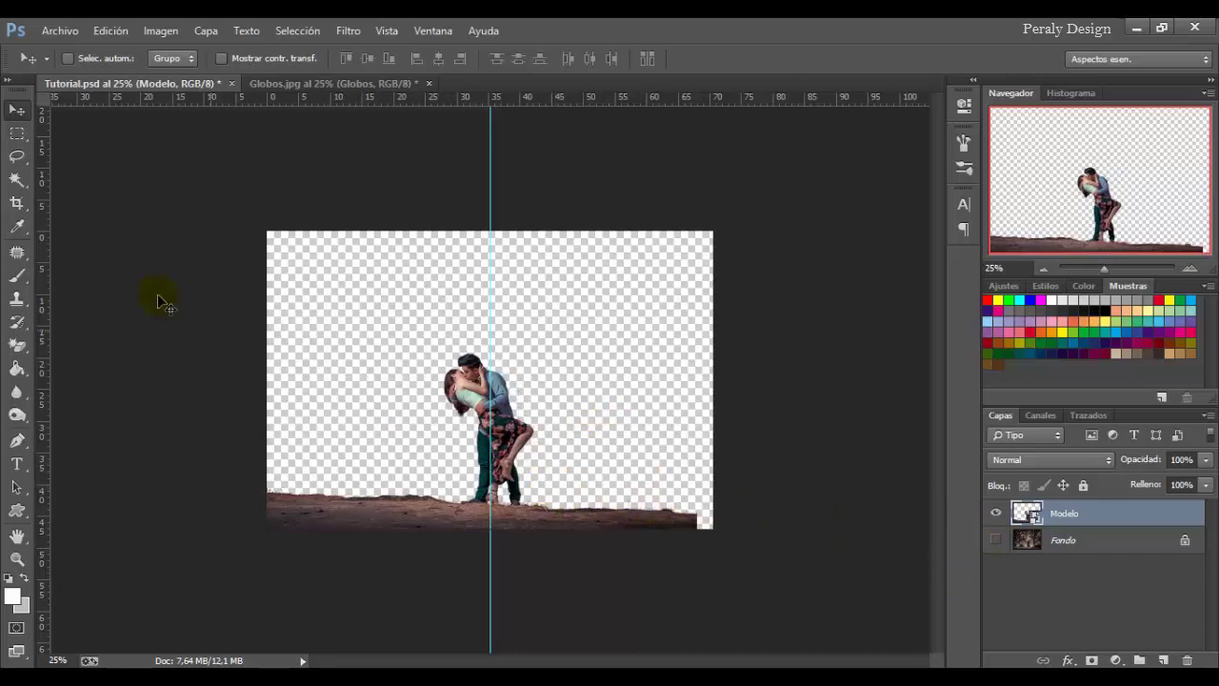
- Select the ground's right end on the Modelo layer with a rectangular marquee and copy it to a new layer
left_click(15, 139)
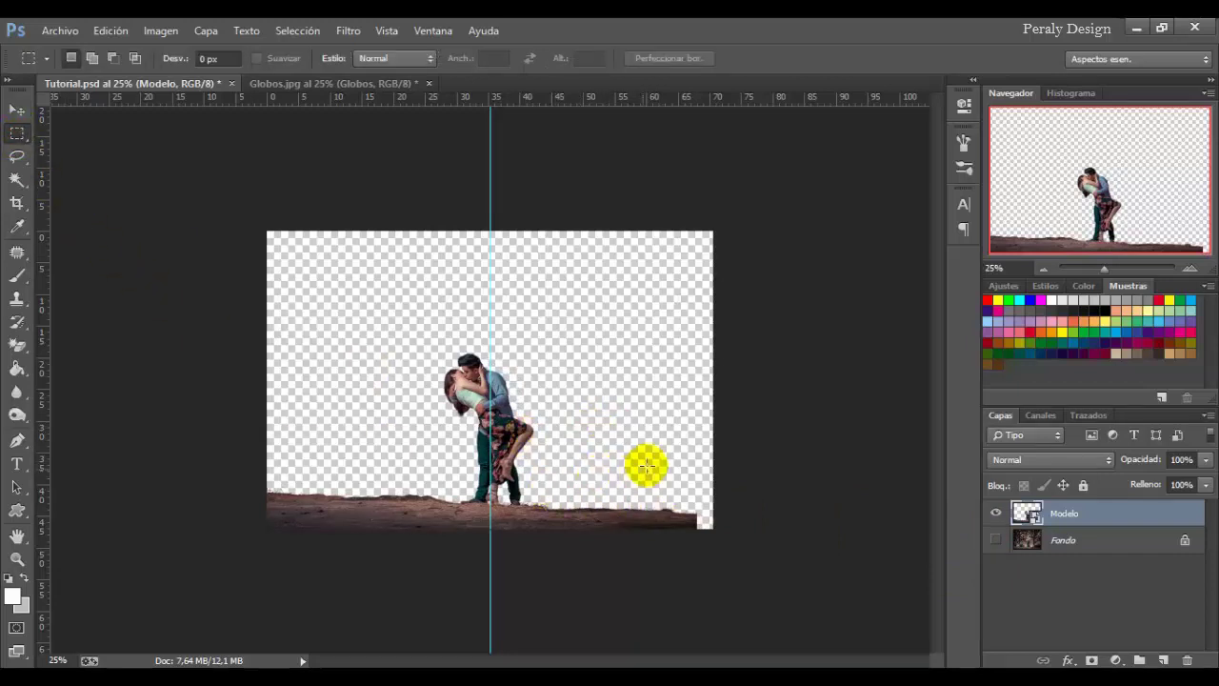
left_click_drag(639, 474, 772, 550)
left_click(1021, 514)
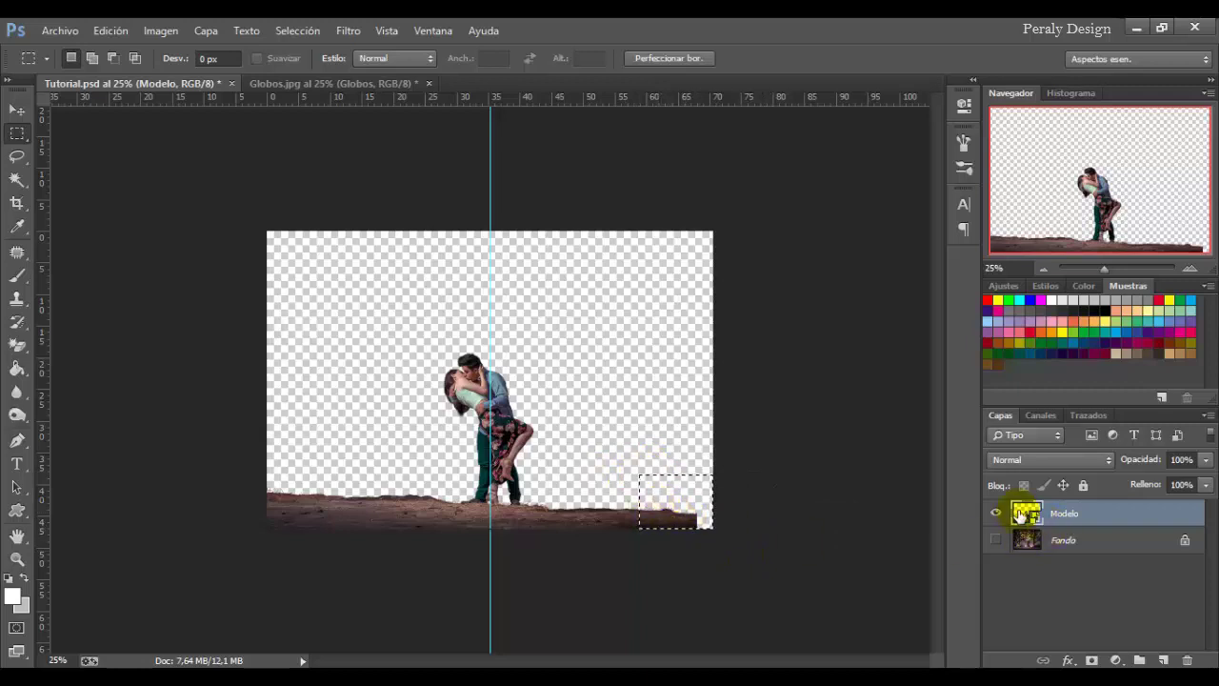
key("ctrl+j")
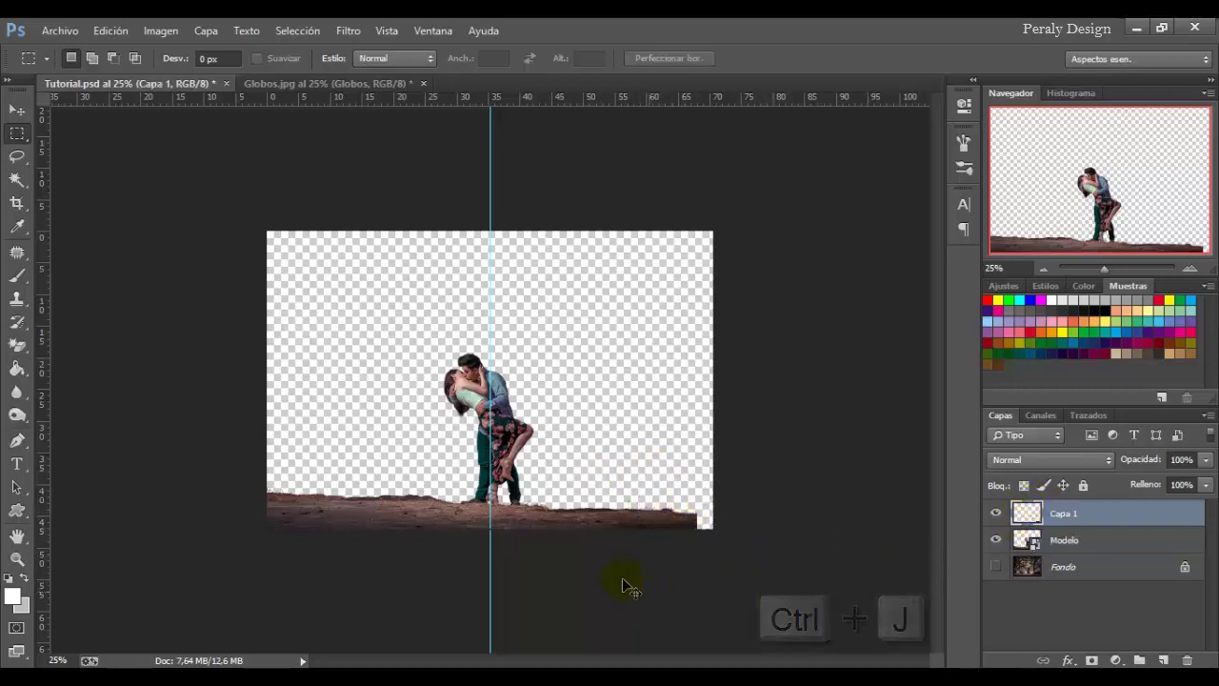
- Flip the copied ground piece horizontally and move it to fill the empty bottom-right corner of the image
key("ctrl+t")
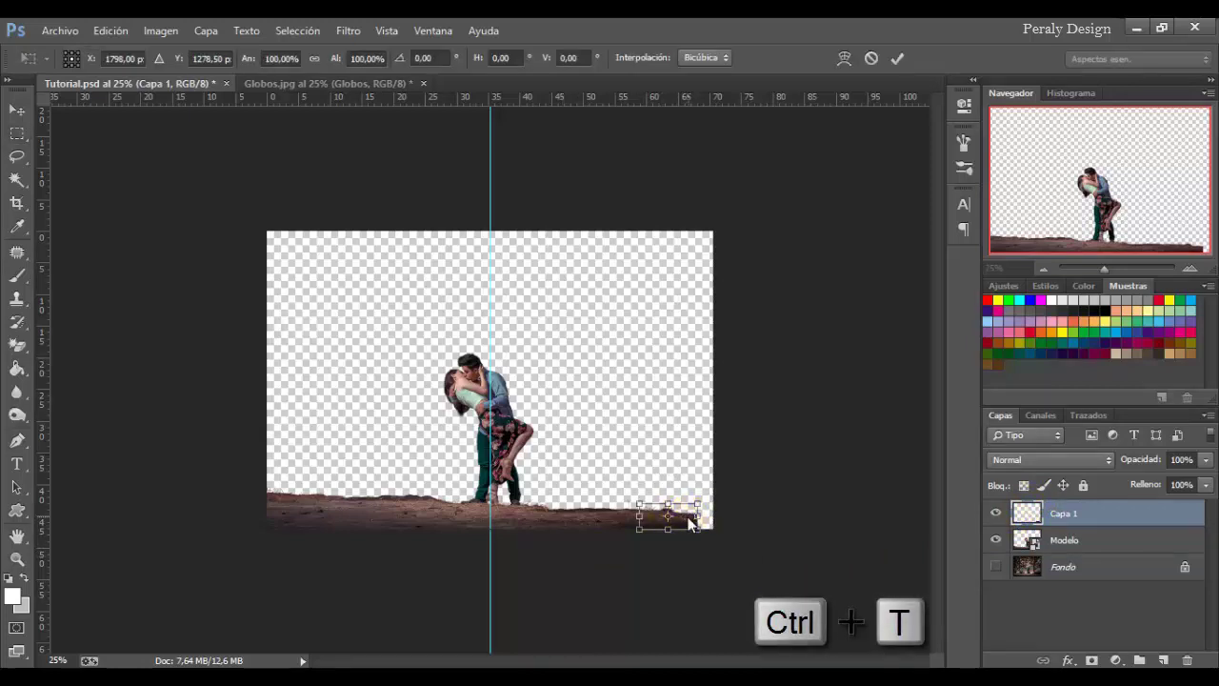
right_click(680, 518)
left_click(791, 484)
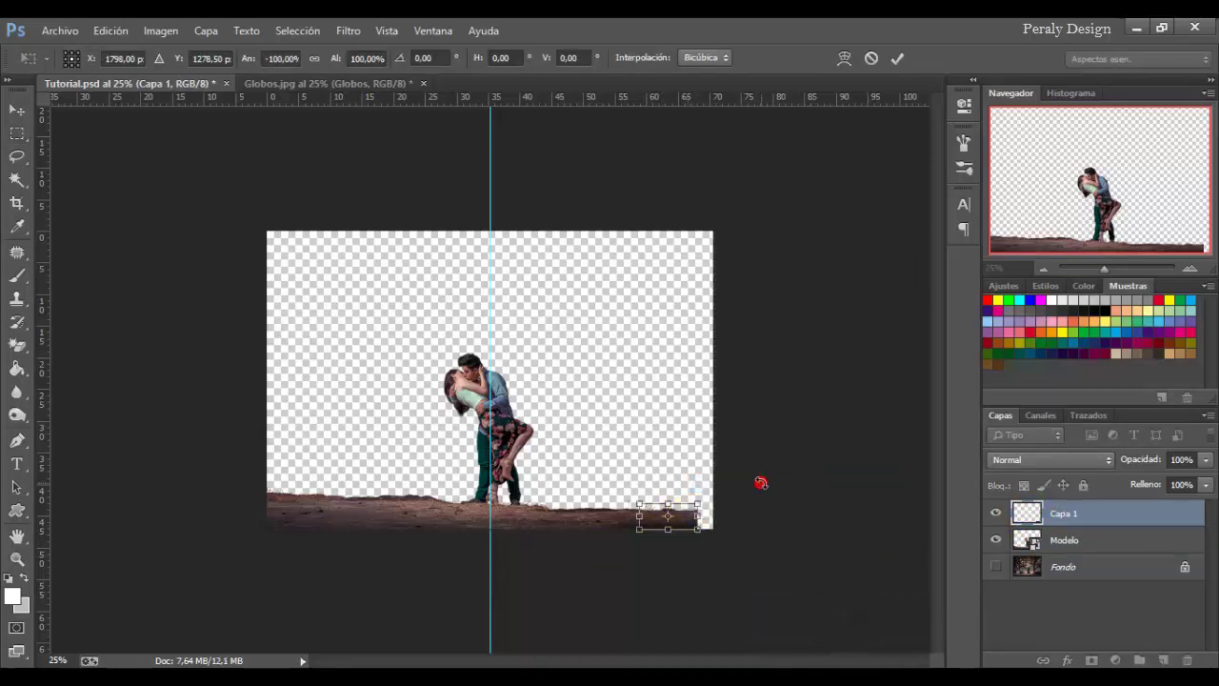
left_click(899, 58)
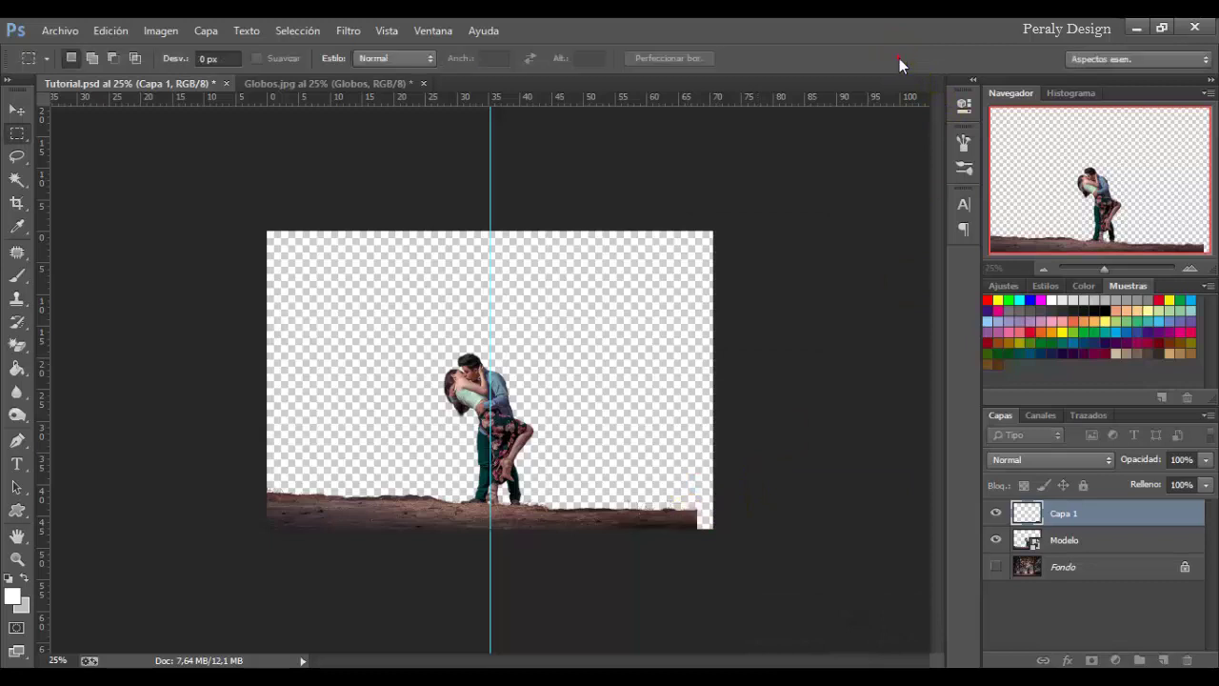
left_click(17, 109)
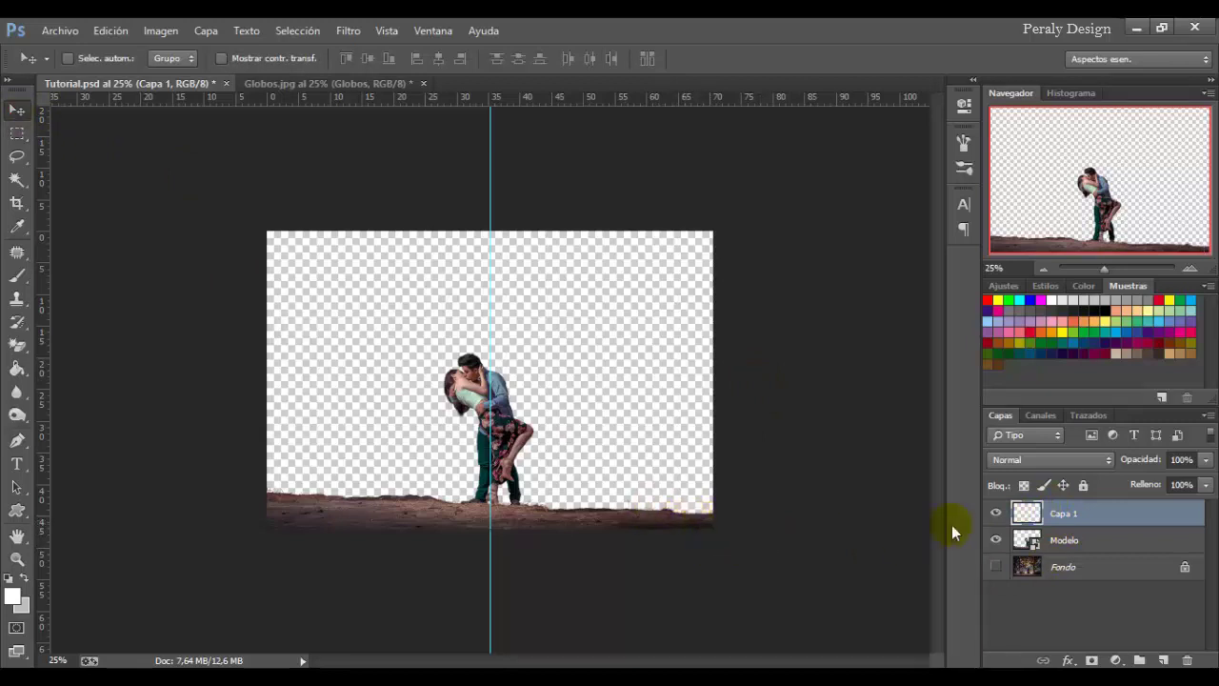
- Convert the Capa 1 and Modelo layers together into one smart object
left_click(1067, 541, "ctrl")
right_click(1066, 541)
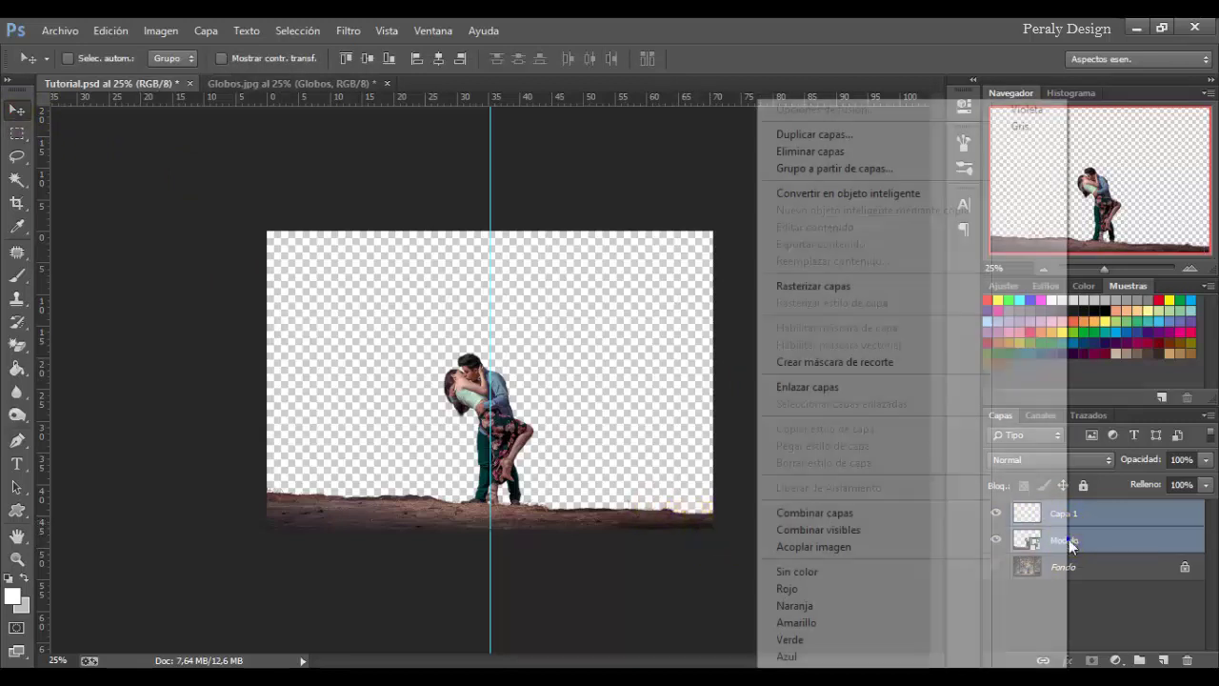
left_click(924, 192)
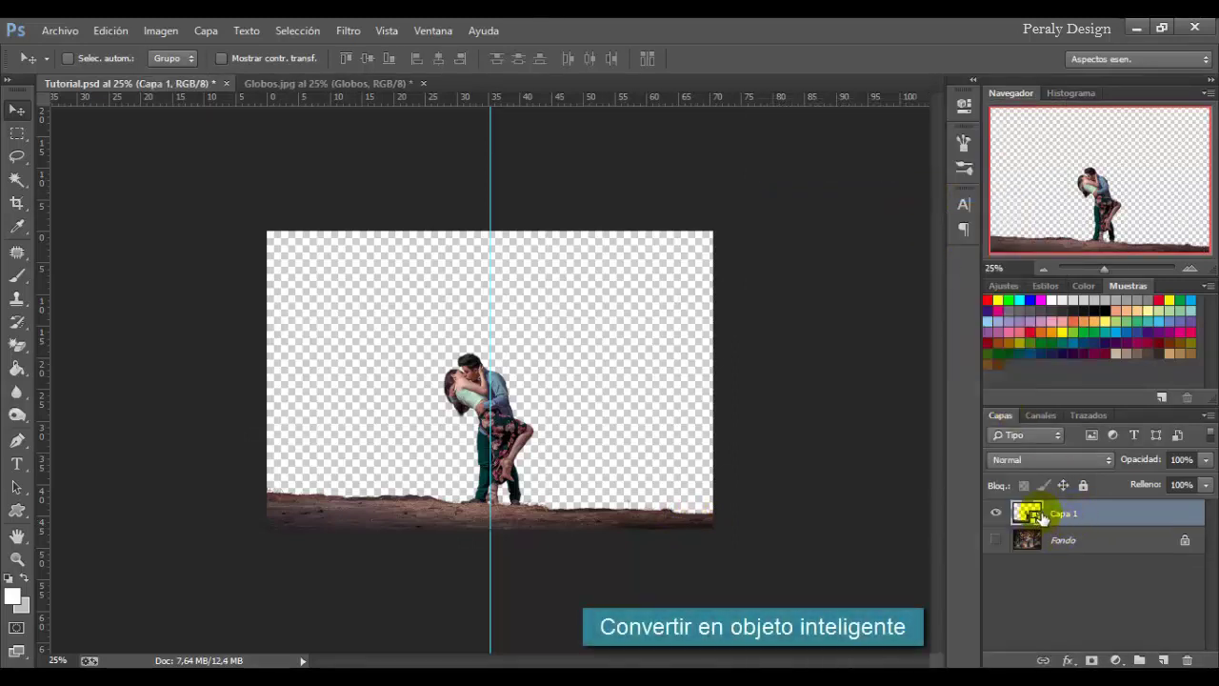
- Place the Nubes image directly above the Fondo layer and scale it to about 49.3% so it overfills the canvas
left_click(1081, 542)
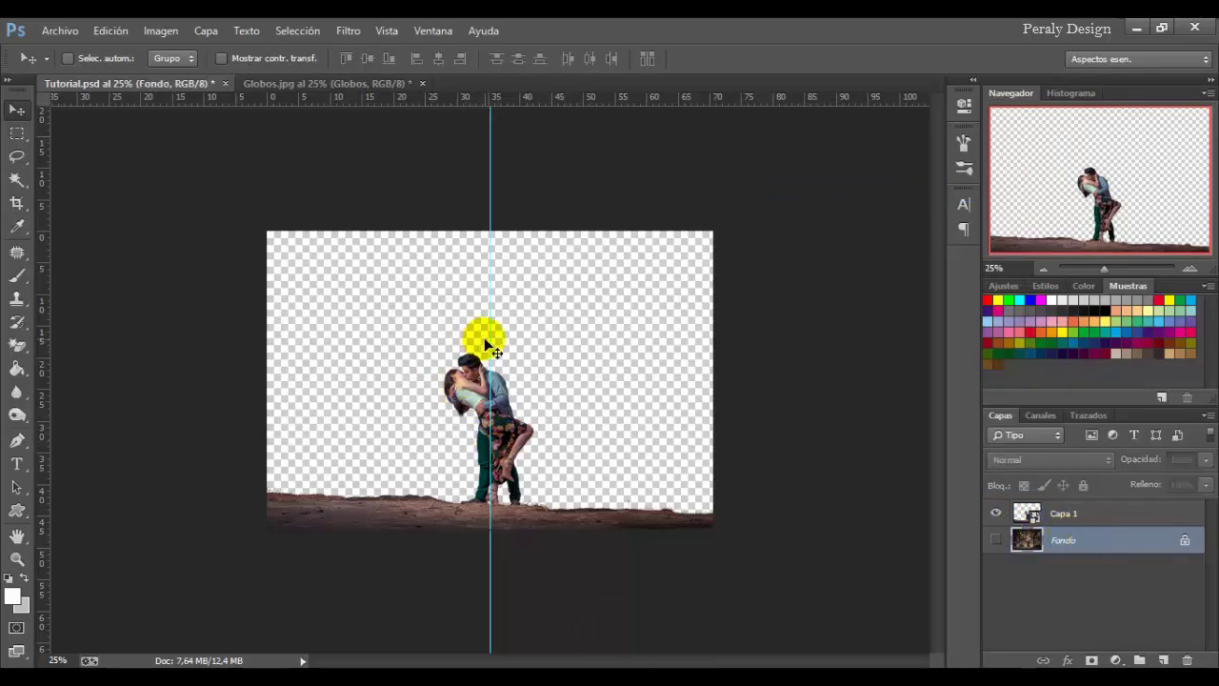
left_click_drag(490, 341, 36, 368)
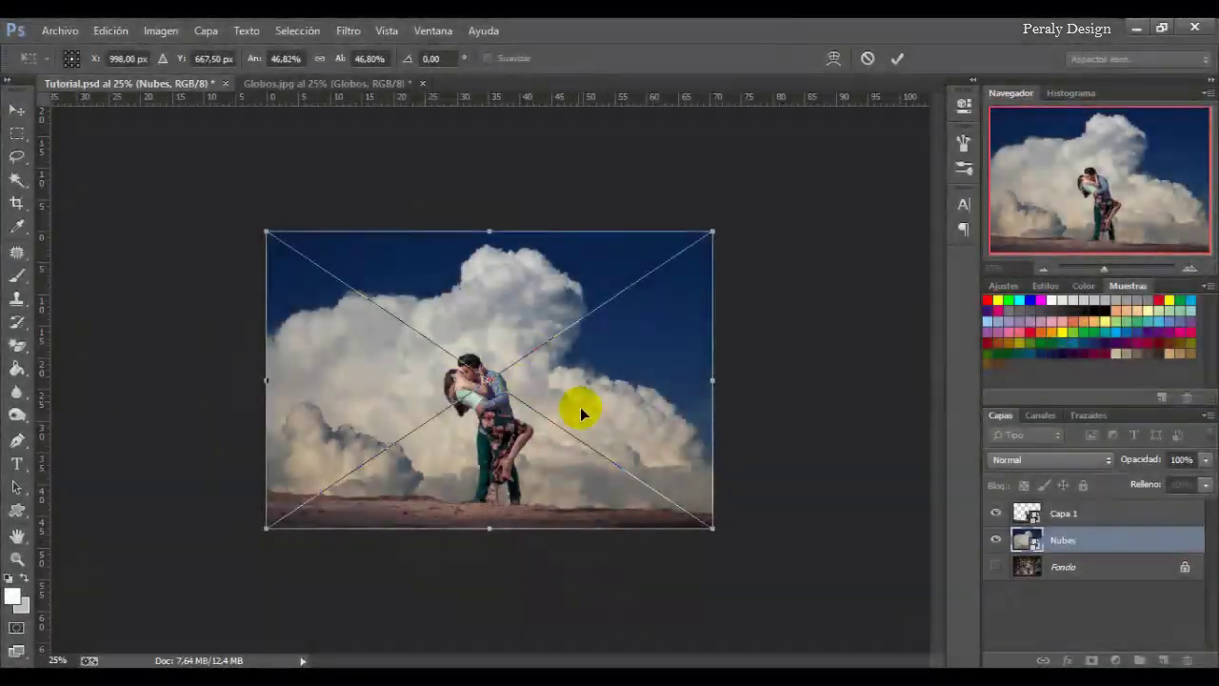
left_click_drag(712, 528, 724, 541)
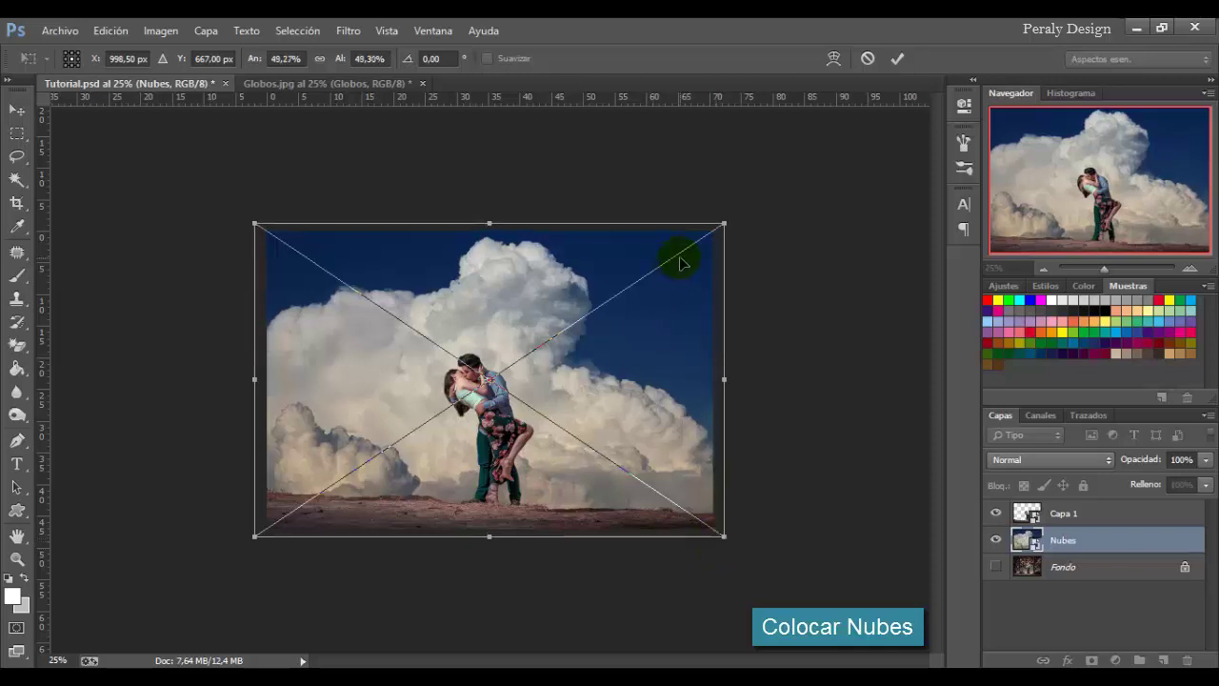
left_click(895, 58)
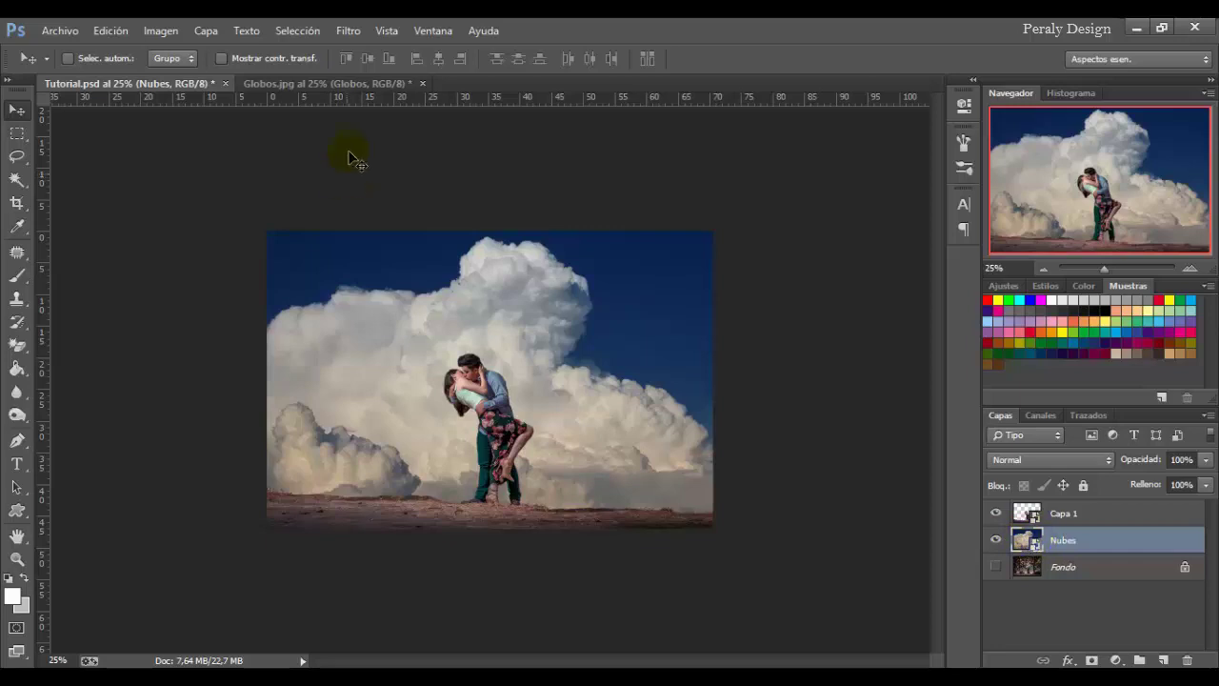
- Apply a Gaussian blur with a 31.9-pixel radius to the Nubes layer and compare the image with and without it
left_click(351, 34)
mouse_move(473, 229)
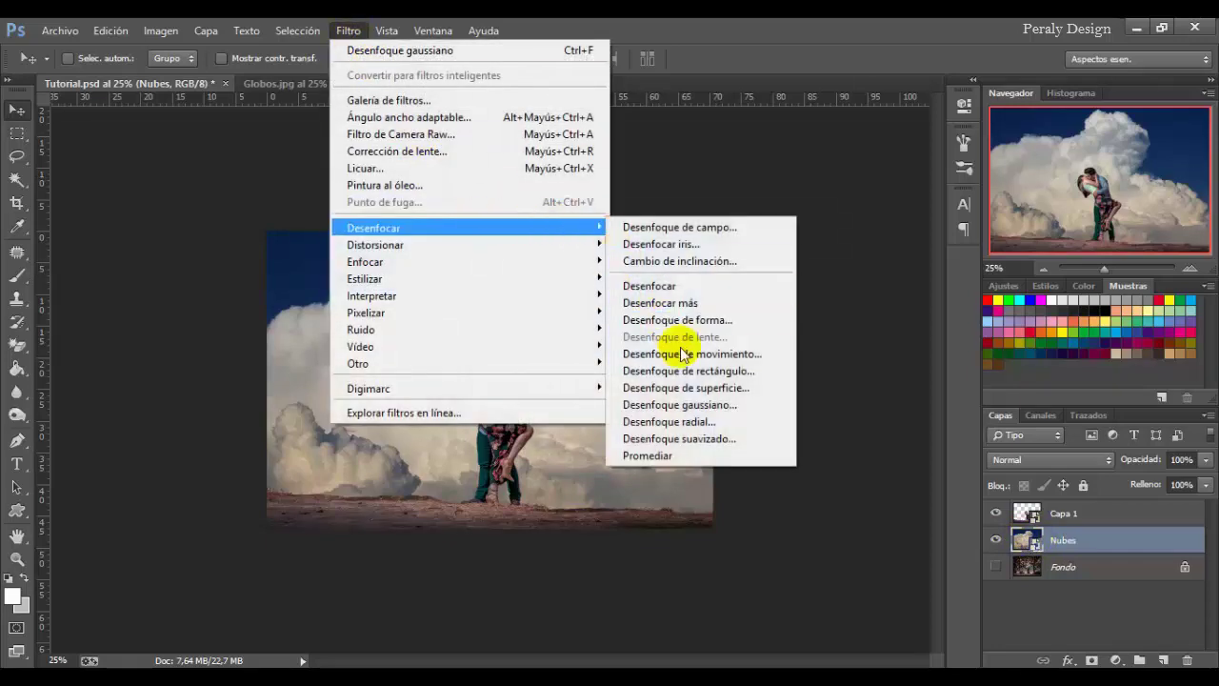
left_click(716, 405)
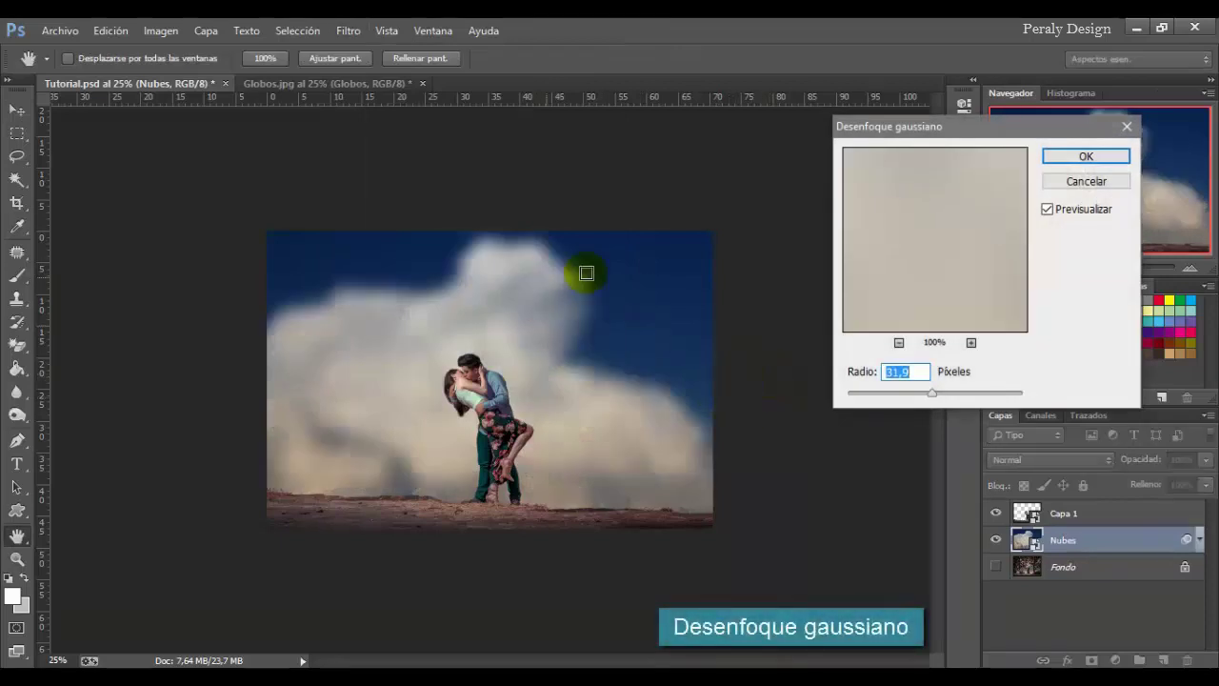
left_click(900, 371)
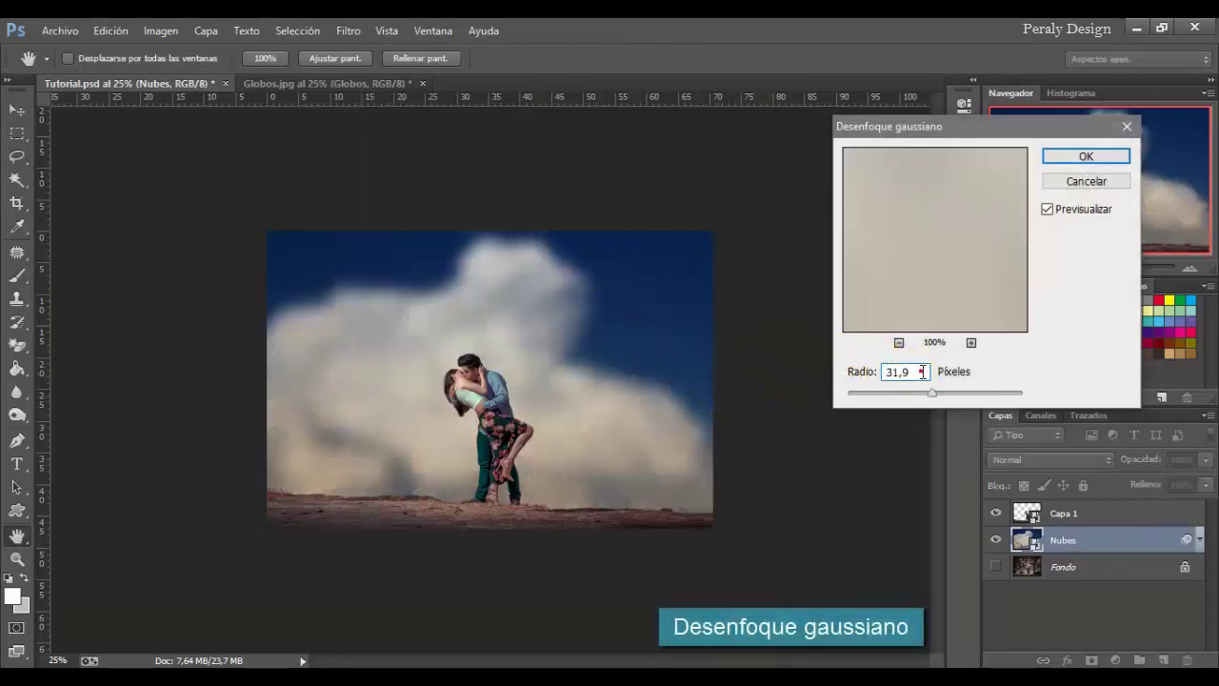
left_click(1078, 158)
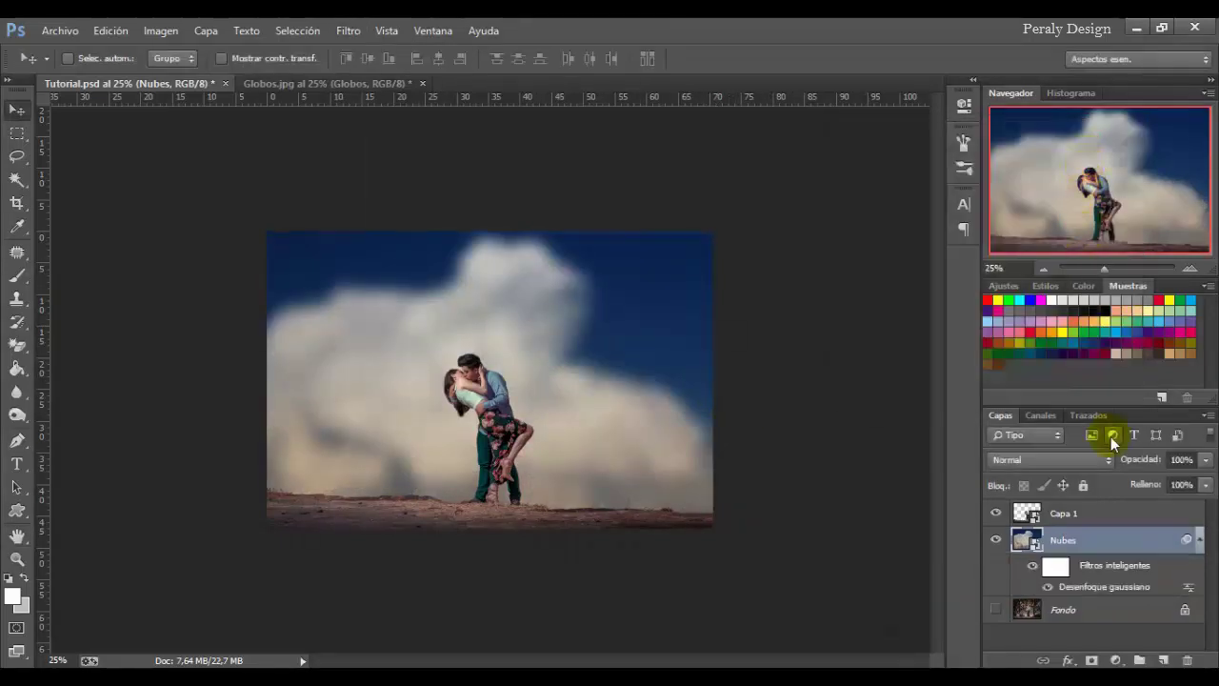
left_click(1034, 568)
left_click(1033, 569)
- Add an Exposure adjustment layer above Nubes with the offset at about +0.1157 and compare before and after
left_click(1115, 660)
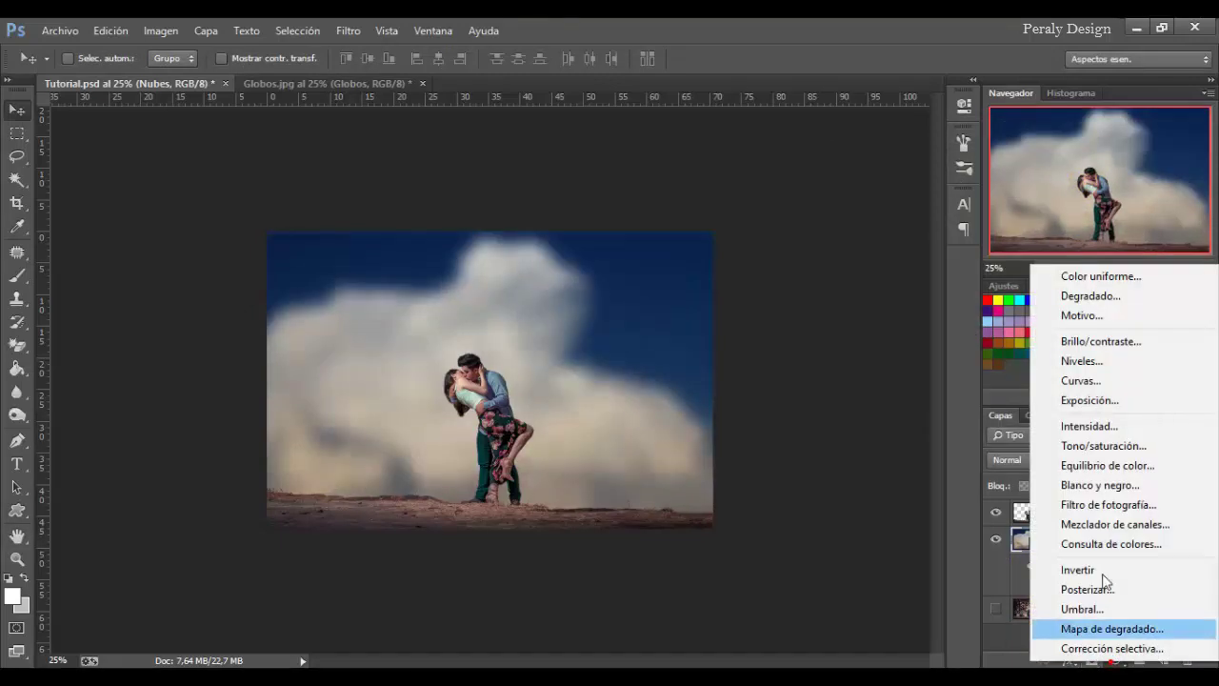
left_click(1121, 401)
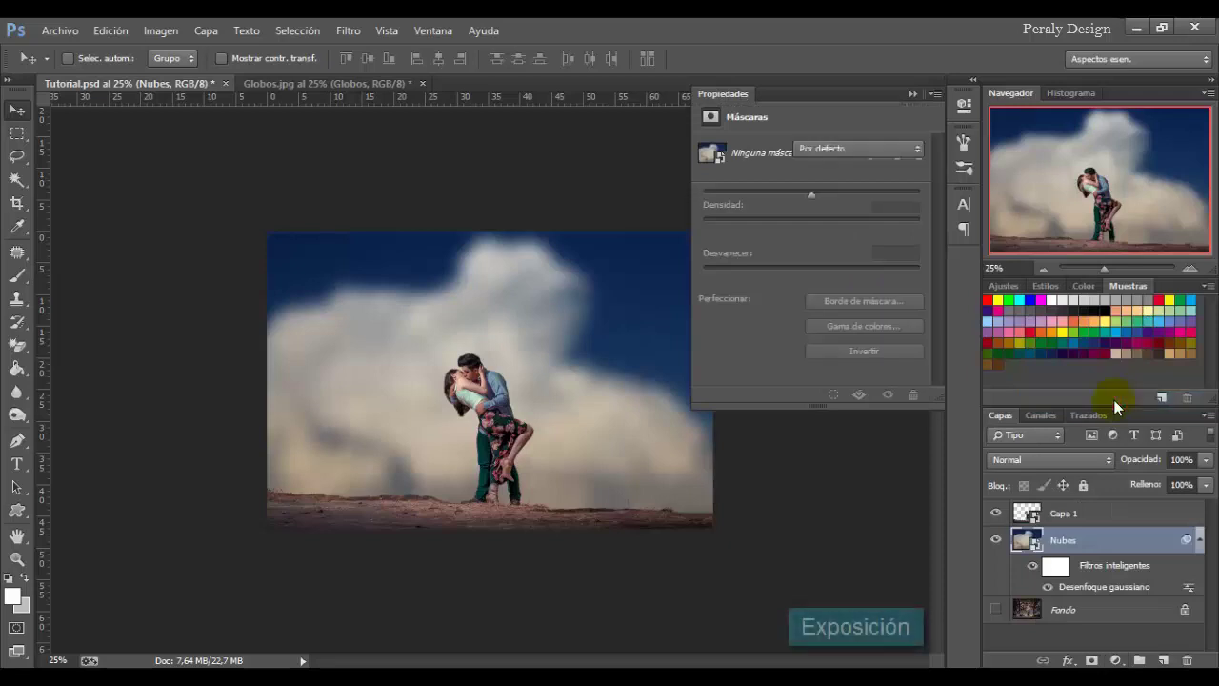
left_click_drag(814, 232, 830, 234)
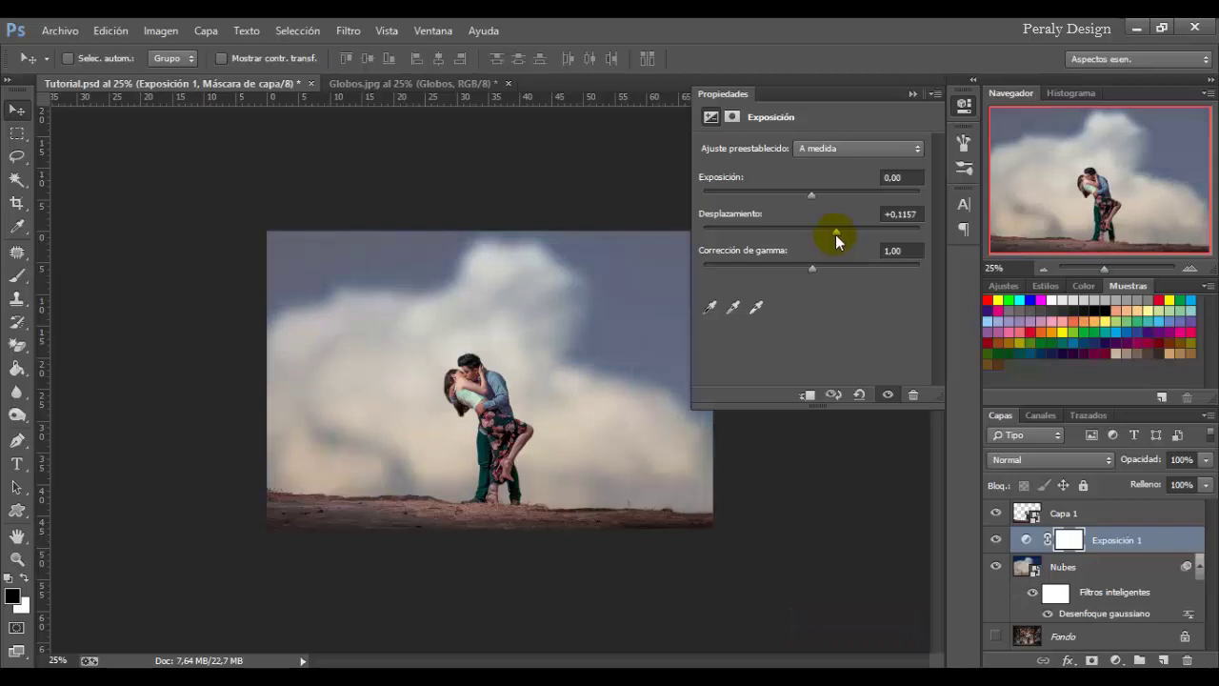
left_click(996, 540)
left_click(995, 540)
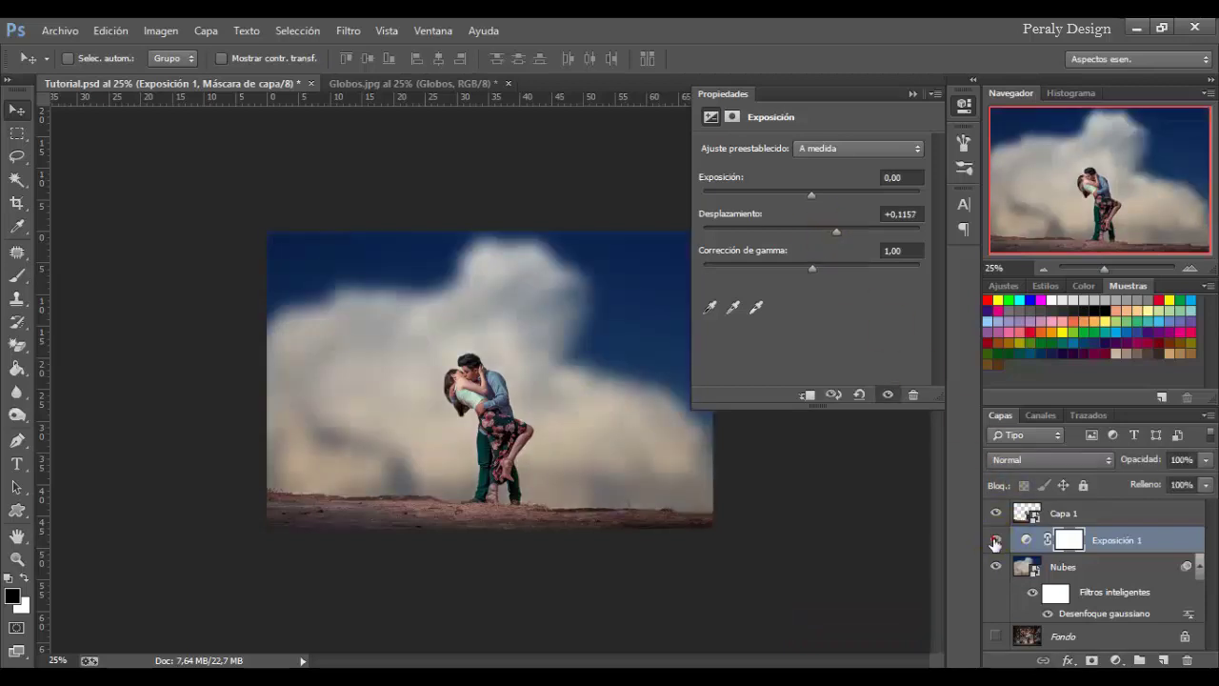
- Add a Color Balance adjustment layer with midtones at cyan-red +28 and yellow-blue -5, and compare before and after
left_click(1116, 660)
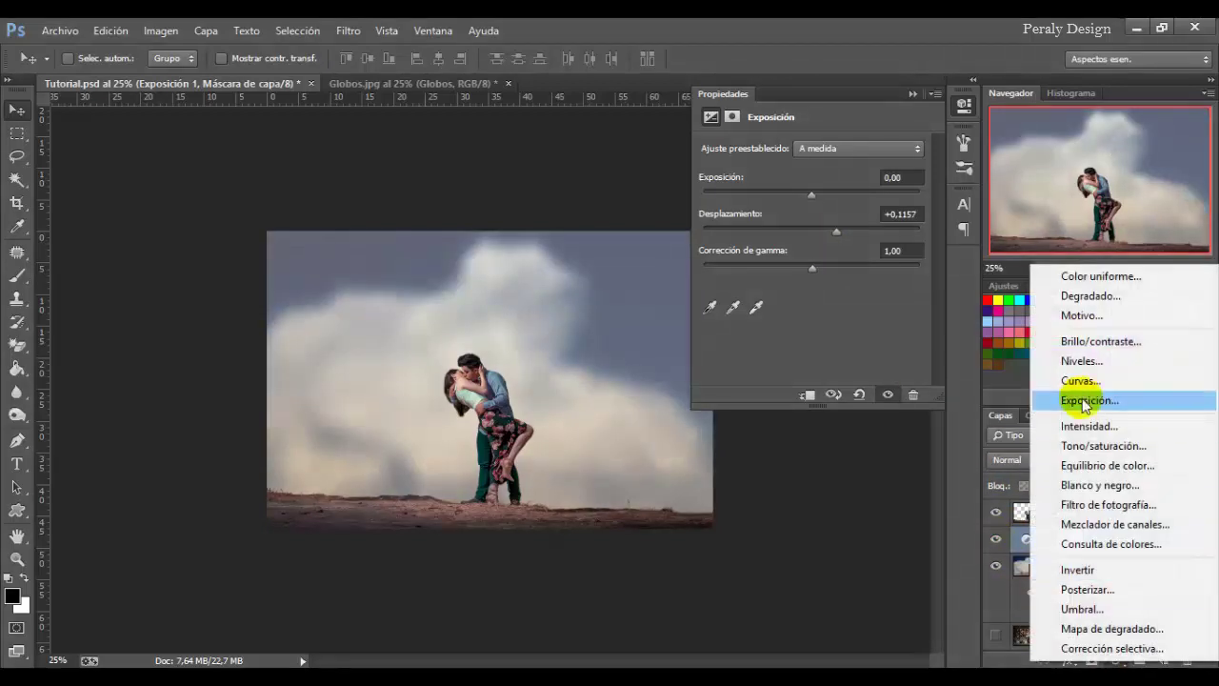
left_click(1085, 466)
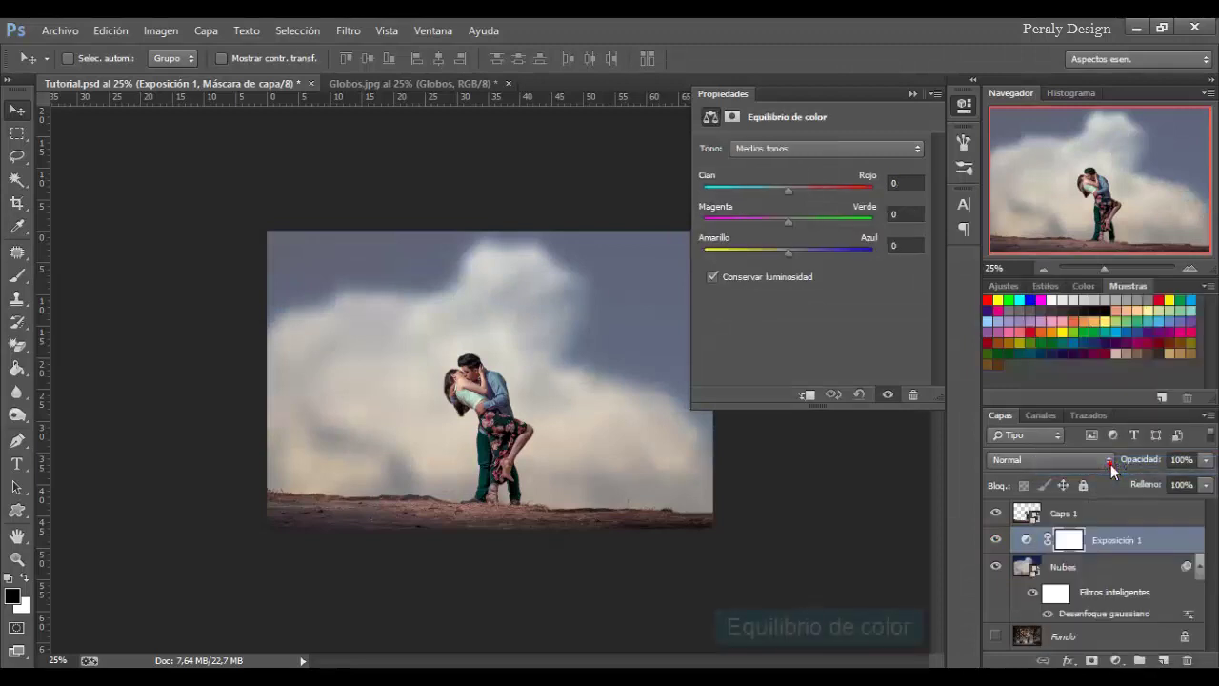
left_click(902, 182)
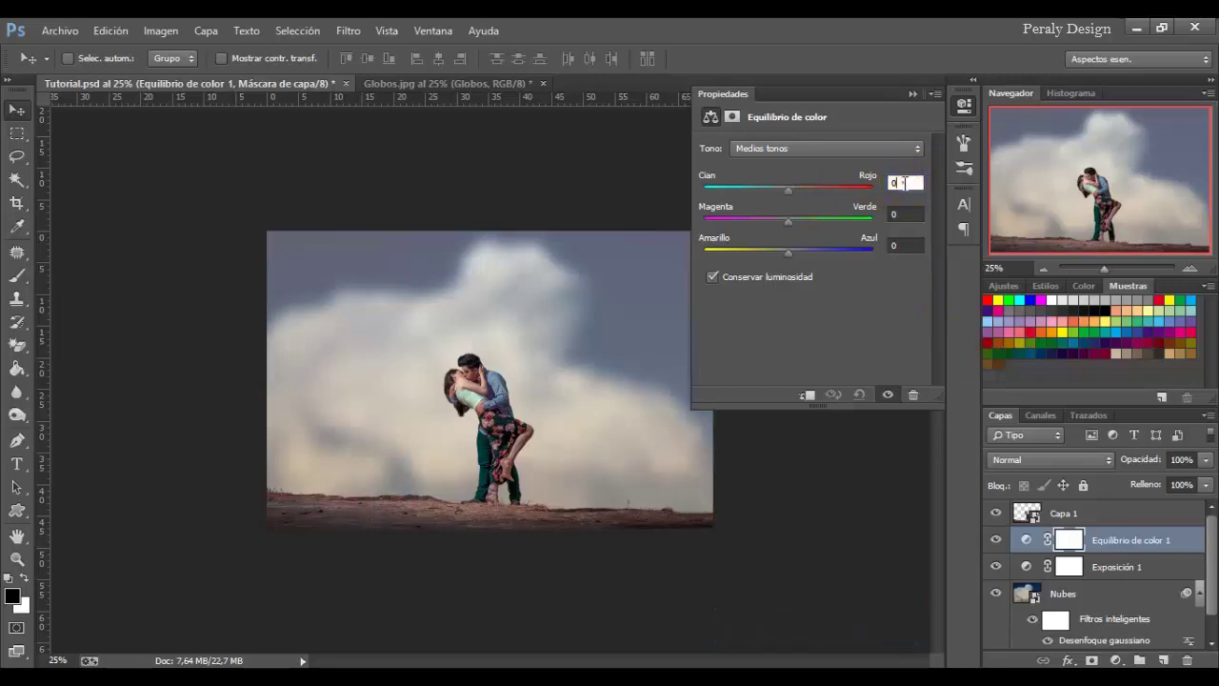
type("28")
left_click(898, 185)
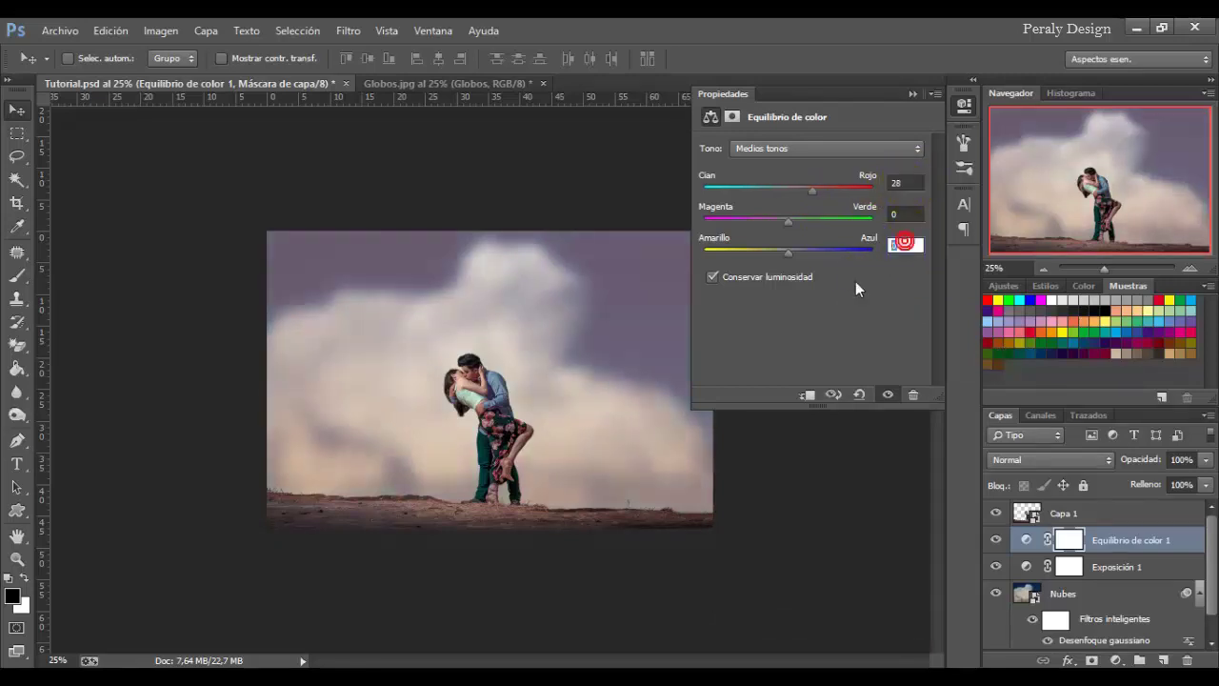
type("-5")
left_click(995, 540)
left_click(995, 540)
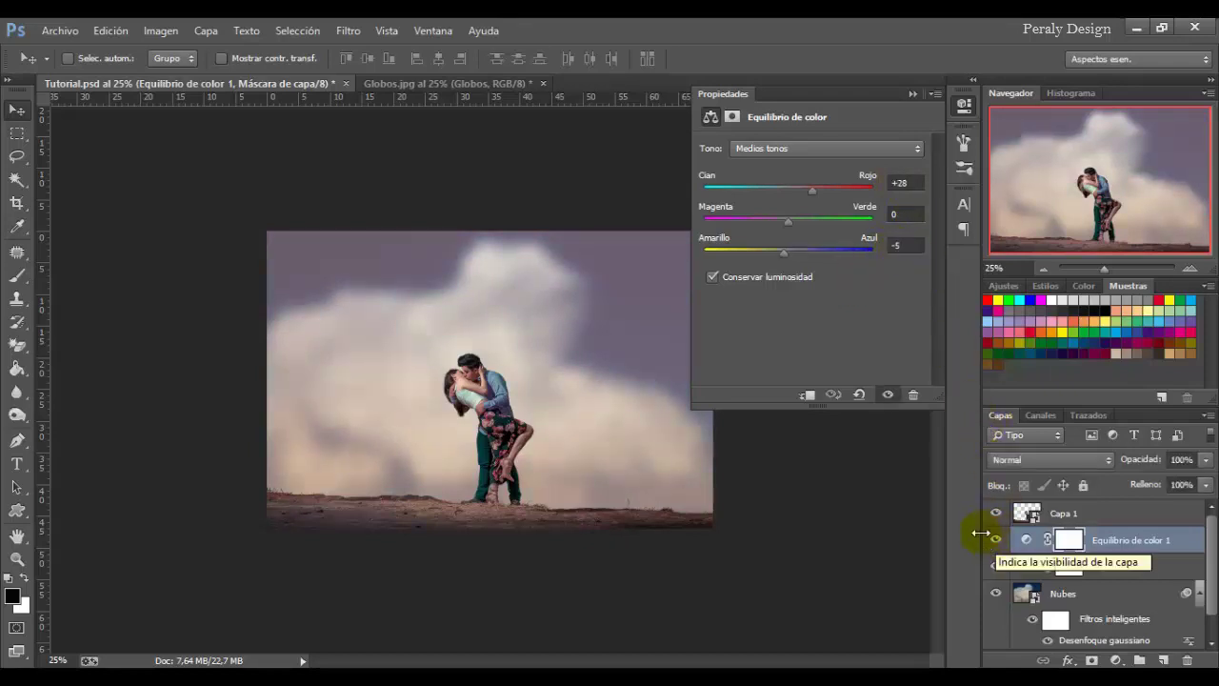
- Place the Torre image below the Capa 1 layer and scale it to about 45.3% so it overfills the canvas
left_click(676, 478)
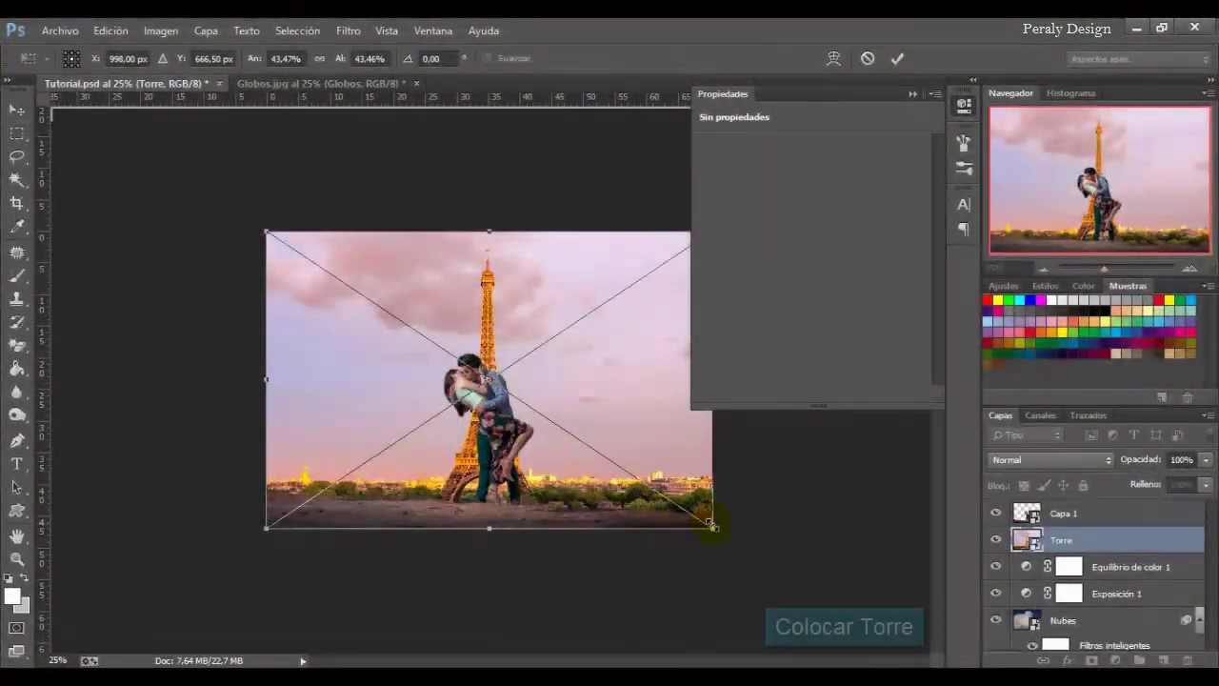
left_click_drag(714, 528, 714, 545)
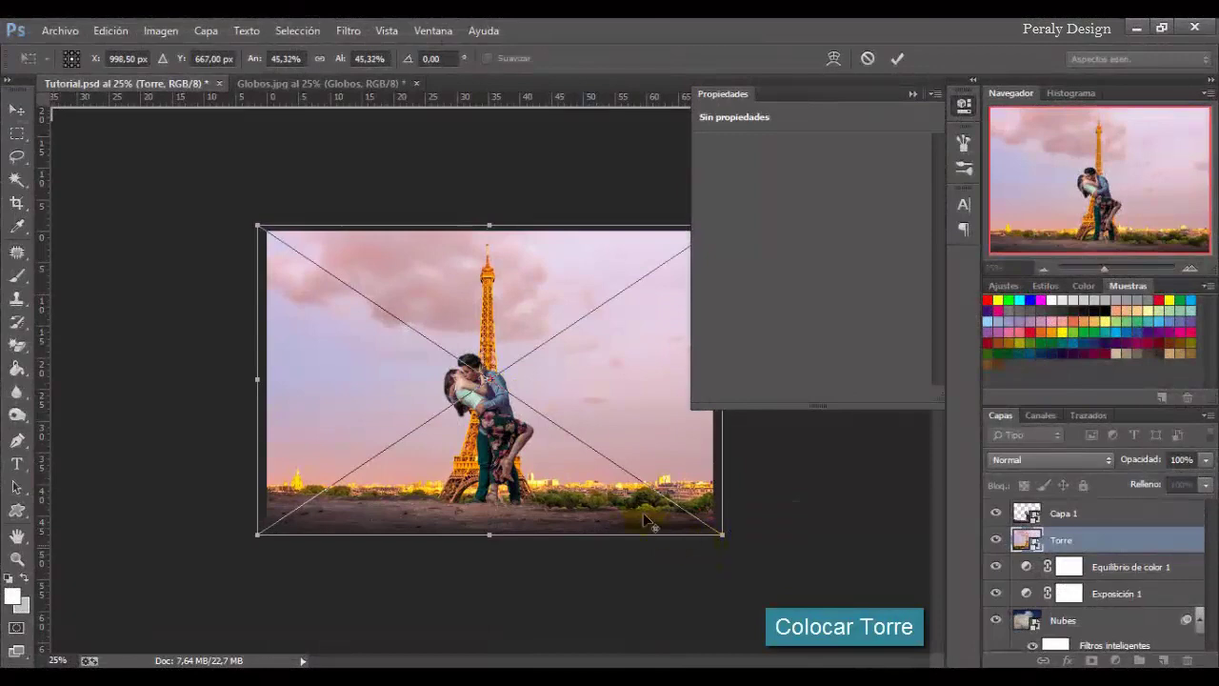
left_click(899, 59)
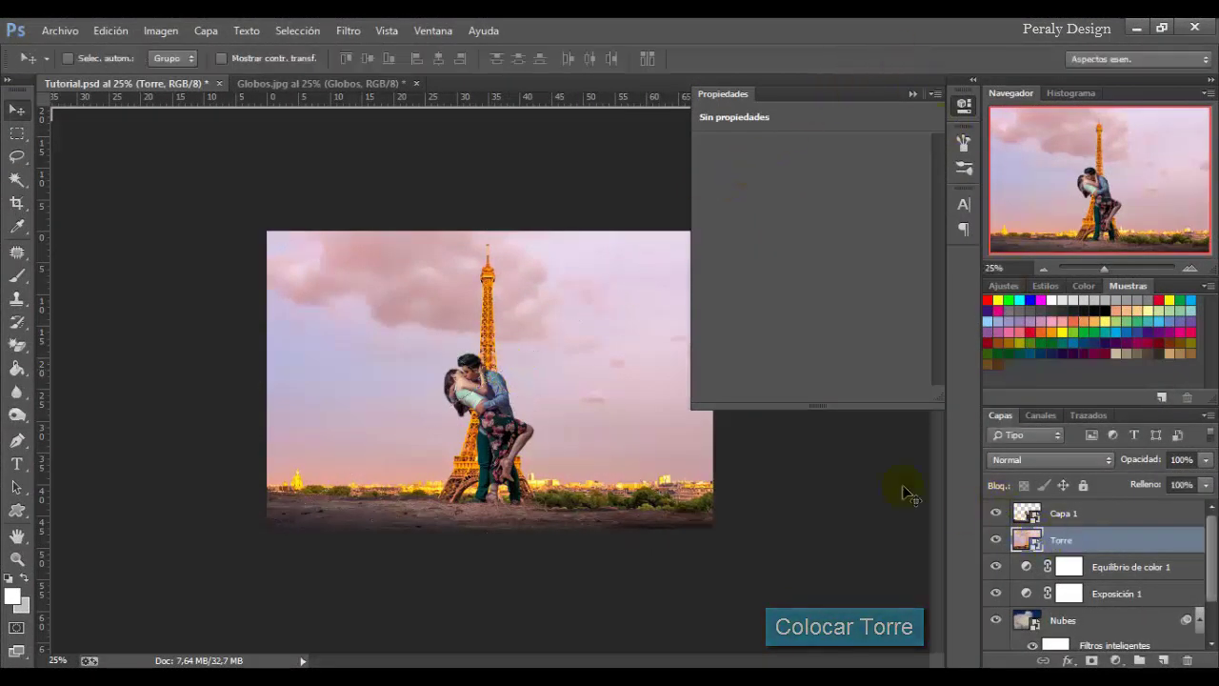
- Apply a Gaussian blur with a radius of about 7.4 pixels to the Torre layer
left_click(348, 31)
mouse_move(457, 229)
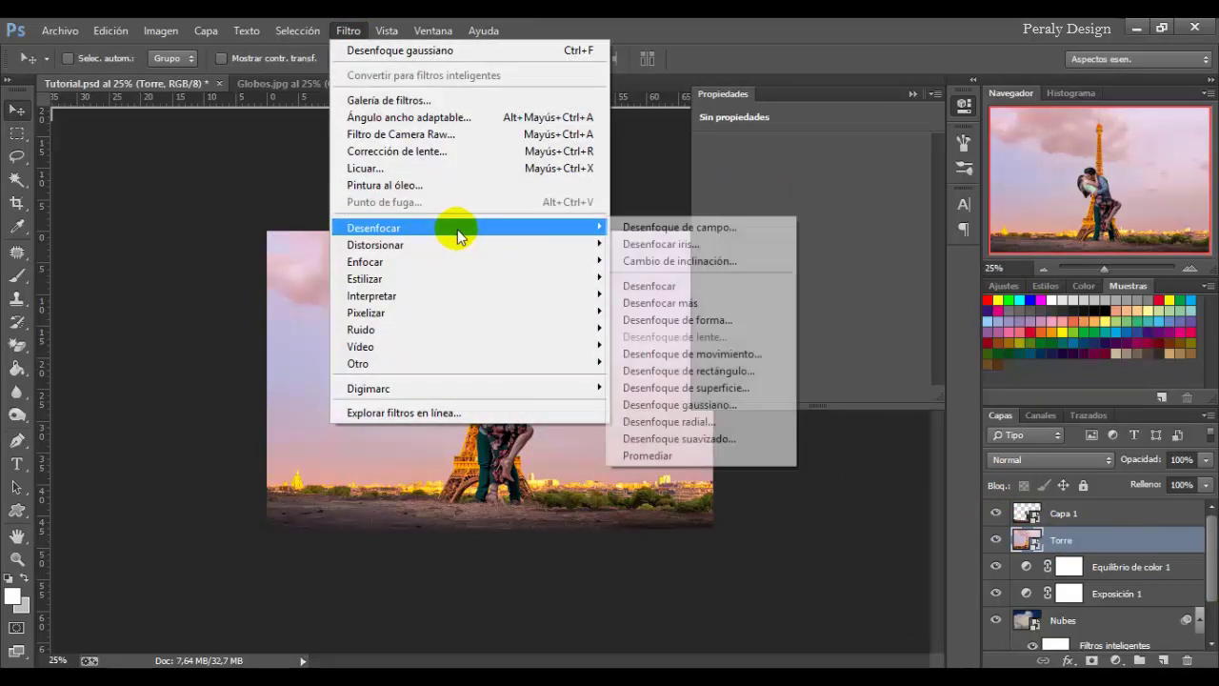
left_click(691, 408)
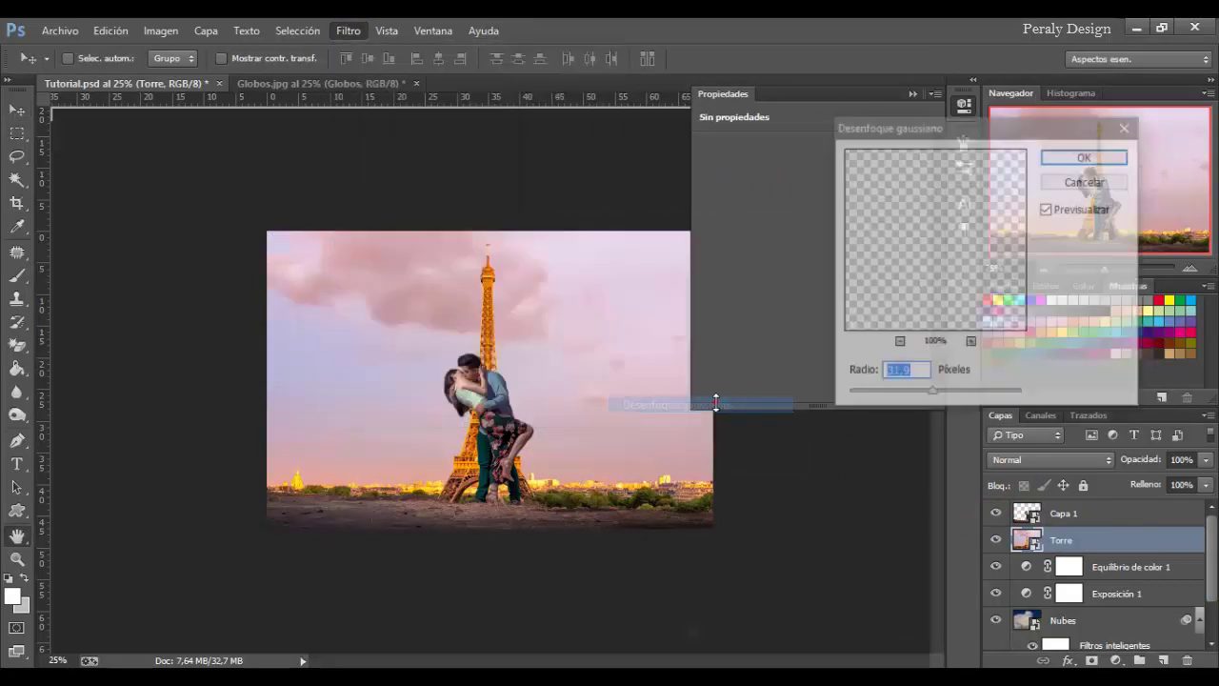
left_click_drag(867, 394, 895, 395)
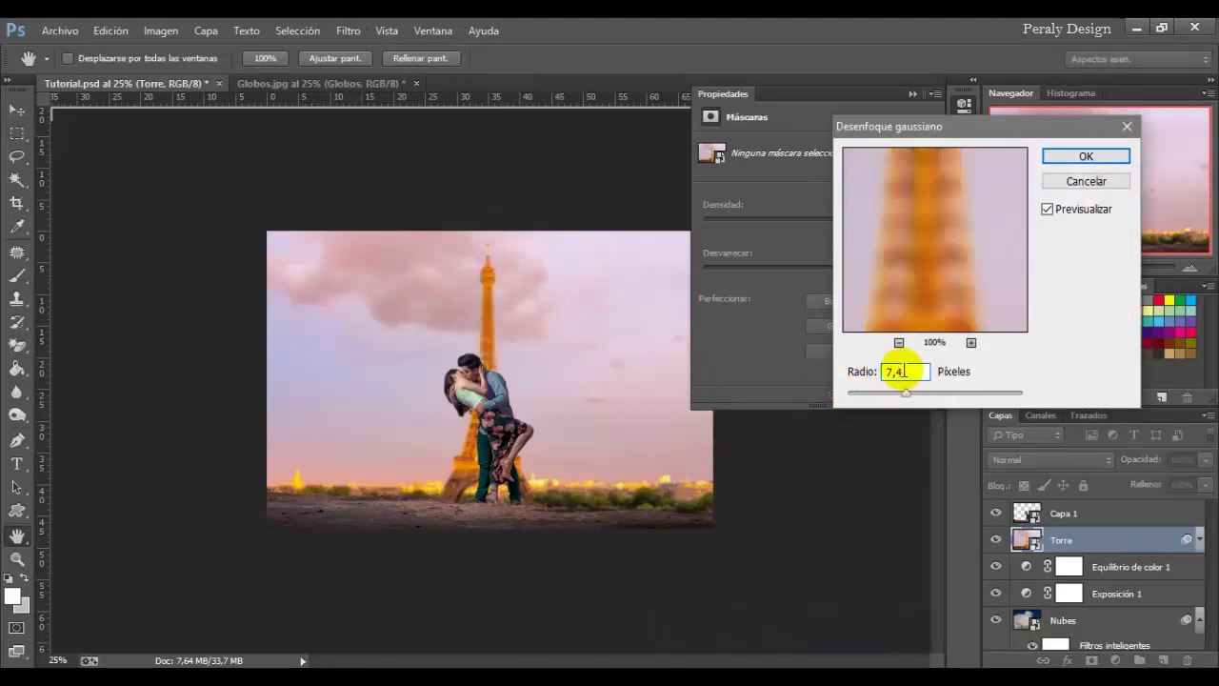
left_click(1100, 161)
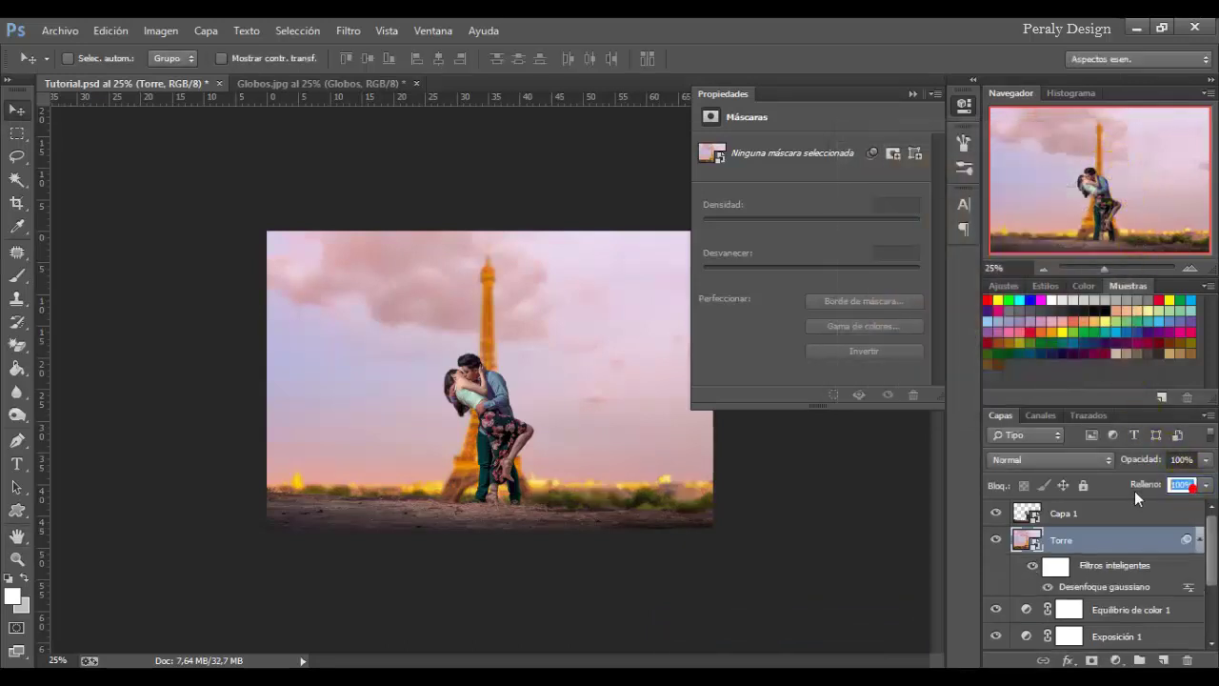
- Set the Torre layer's fill to 35% and compare the image with and without the tower
type("35")
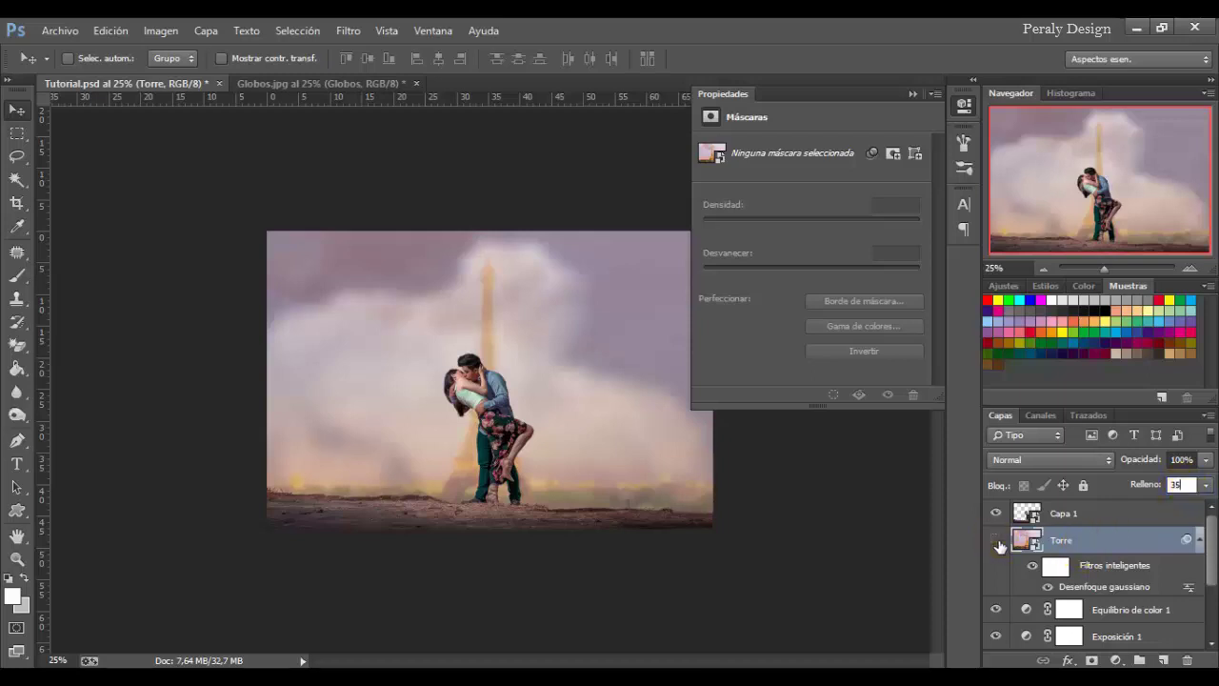
left_click(997, 540)
left_click(997, 540)
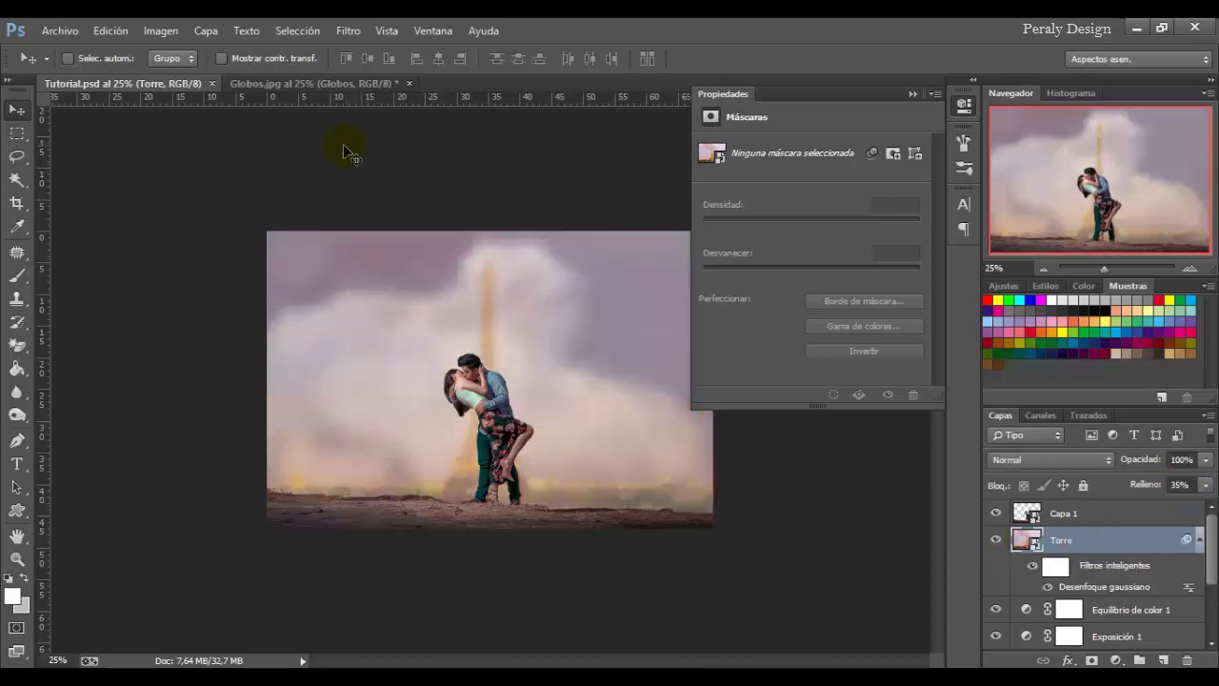
- Switch to the Globos.jpg document and hide its Fondo layer so only the cut-out balloons show
left_click(272, 83)
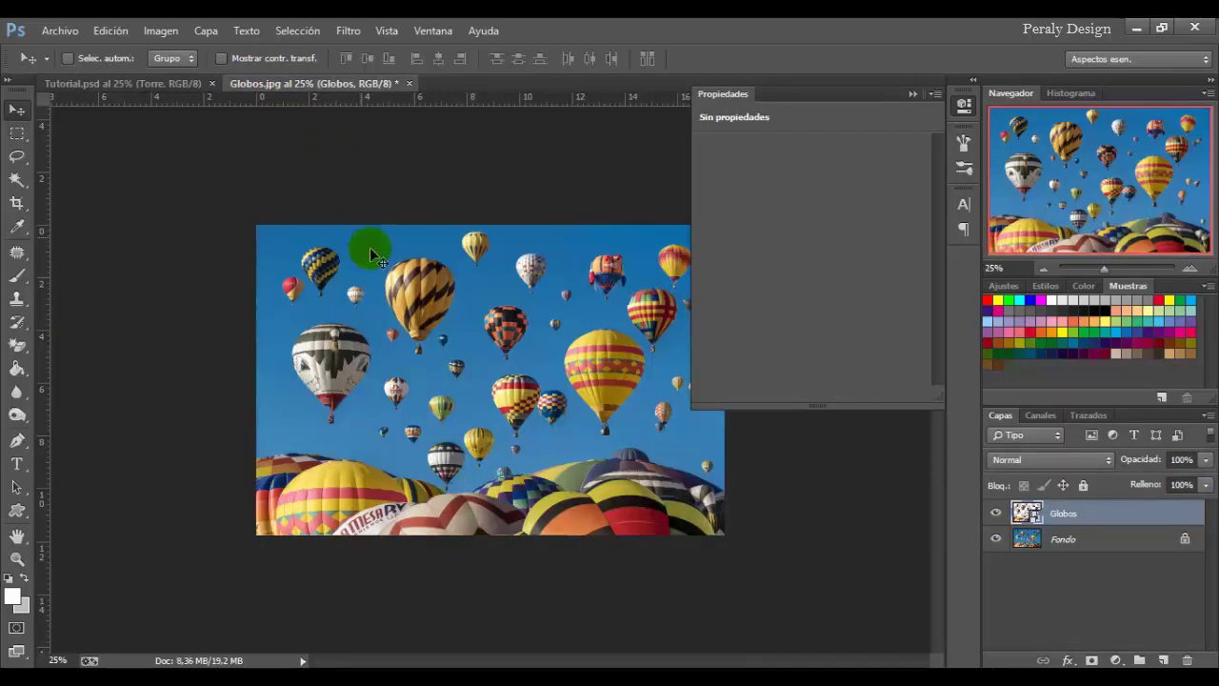
left_click(996, 539)
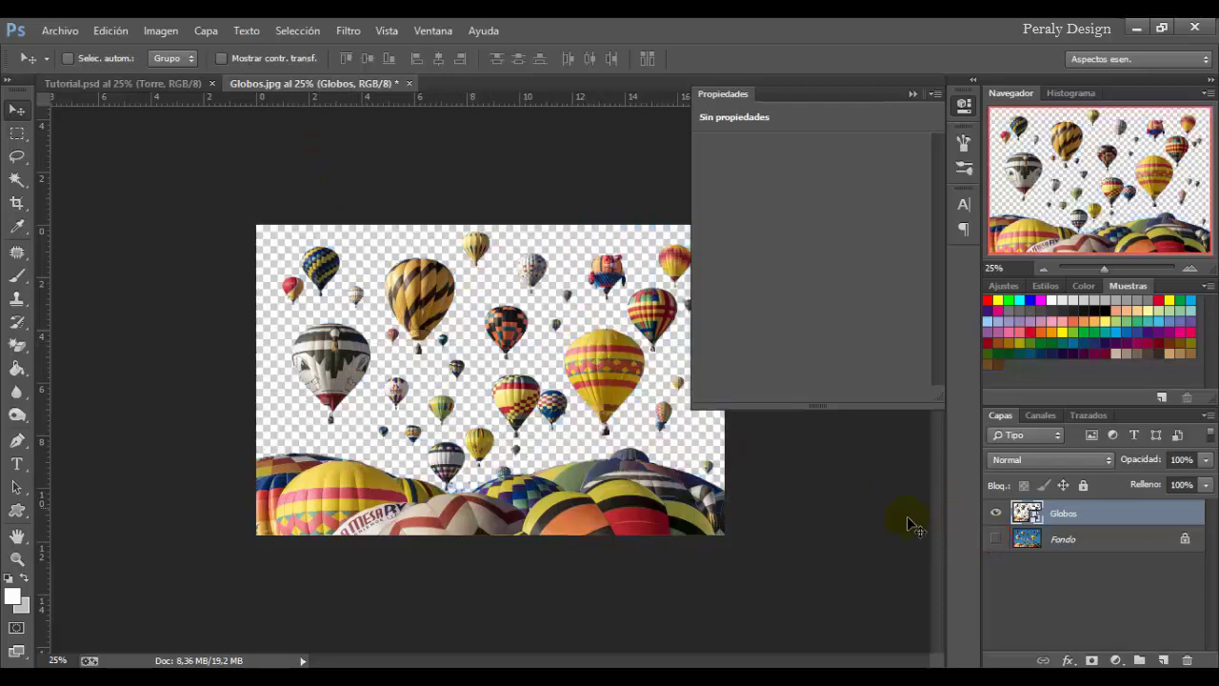
left_click(997, 540)
left_click(997, 539)
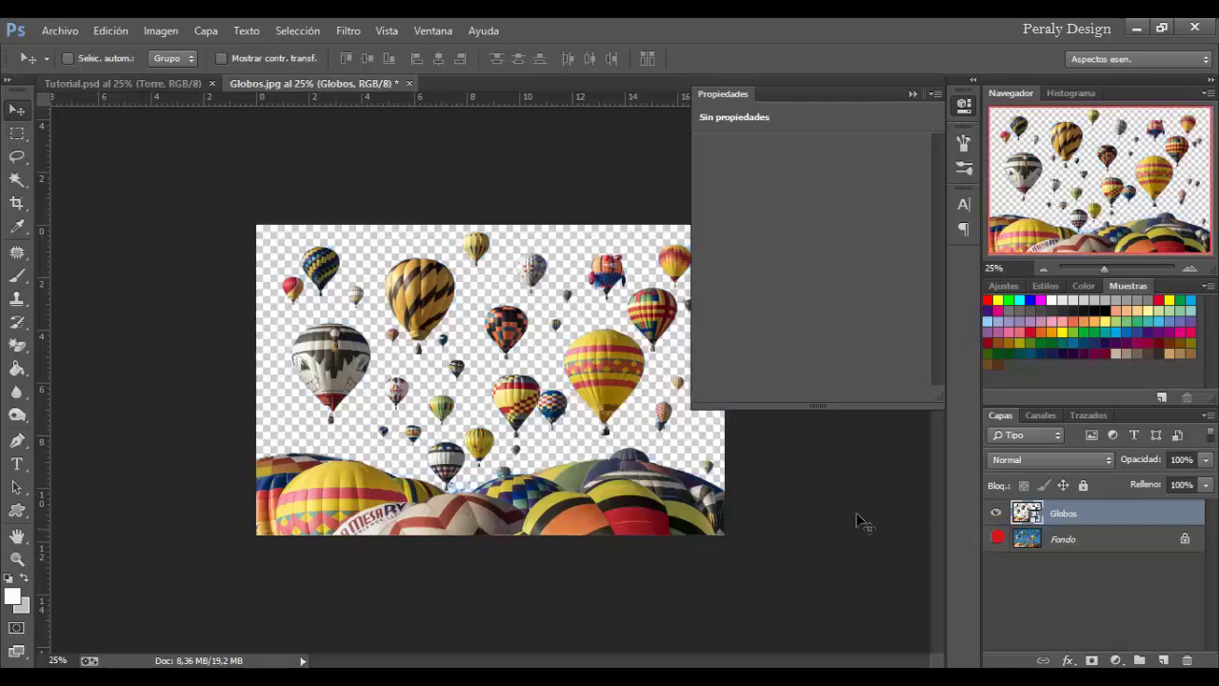
- Lasso the large black-and-white balloon, copy it into Tutorial.psd in the upper-left sky, and compare the image with and without it
left_click(15, 158)
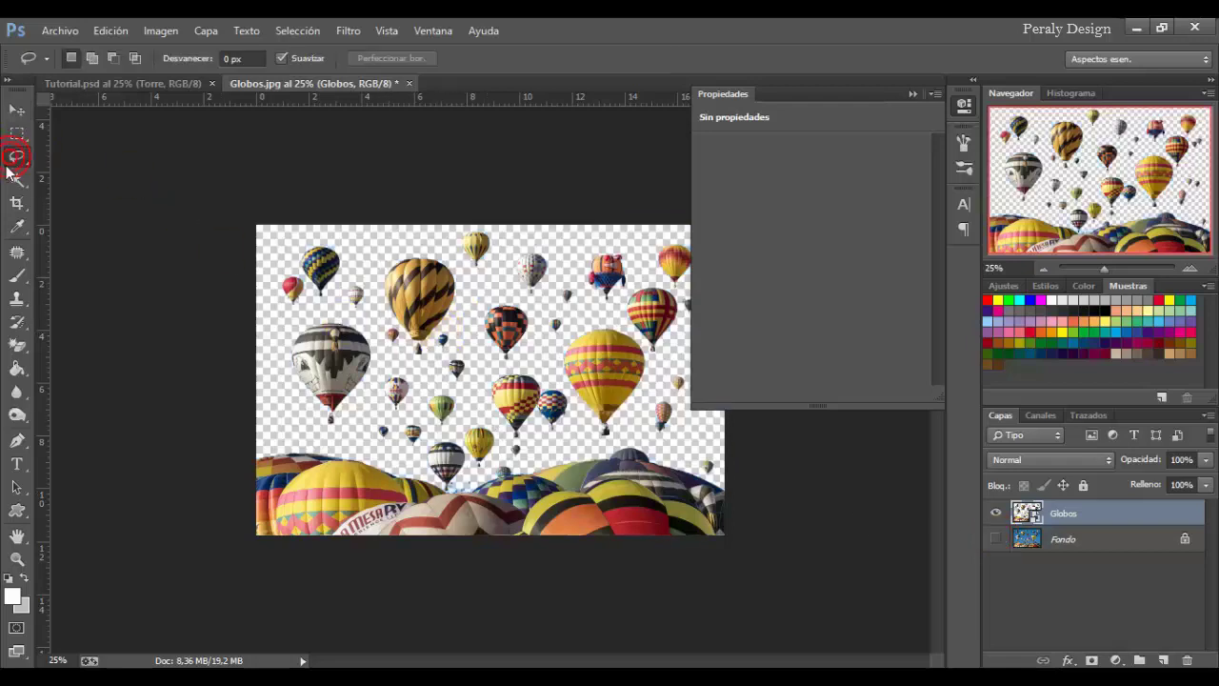
mouse_move(286, 328)
left_mouse_down()
mouse_move(275, 380)
mouse_move(294, 418)
mouse_move(317, 436)
mouse_move(349, 434)
mouse_move(382, 376)
mouse_move(378, 347)
mouse_move(359, 317)
mouse_move(286, 326)
left_mouse_up()
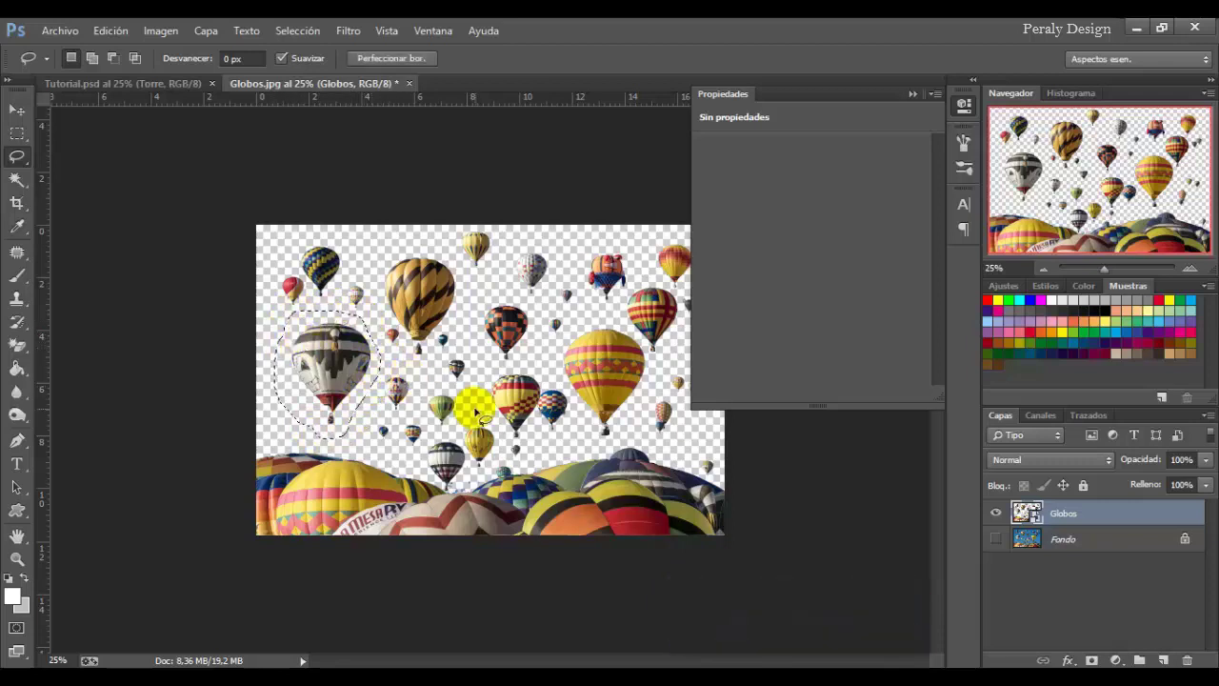
key("ctrl+j")
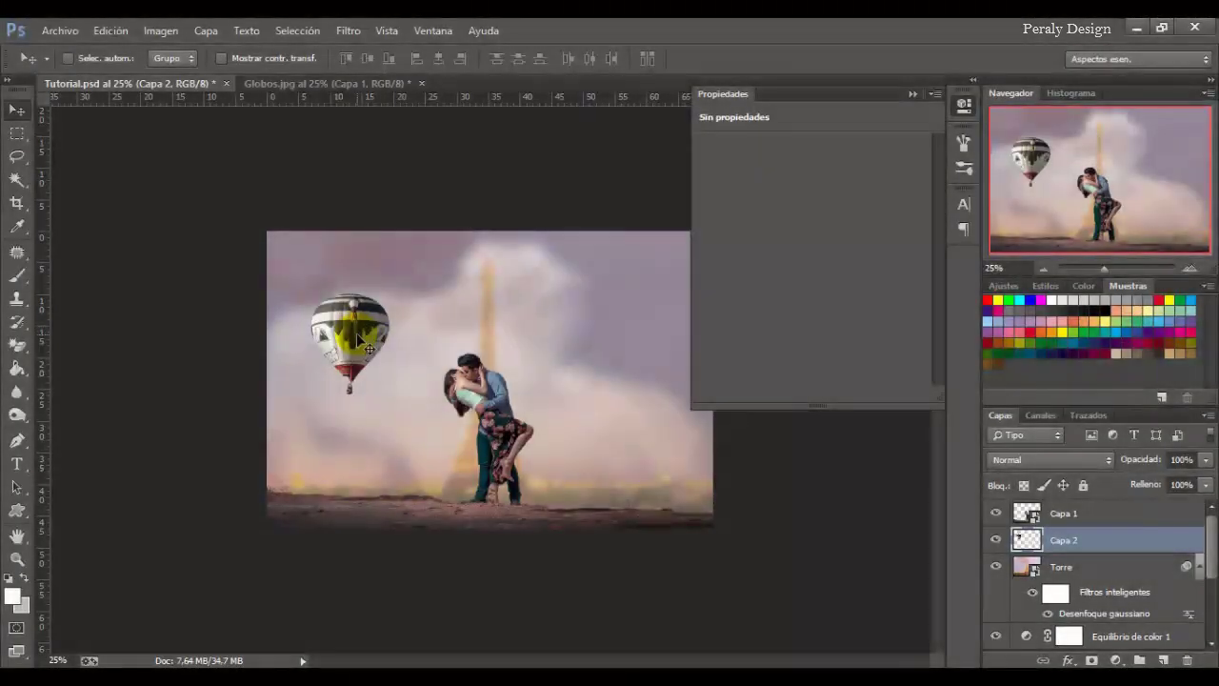
left_click_drag(360, 341, 374, 283)
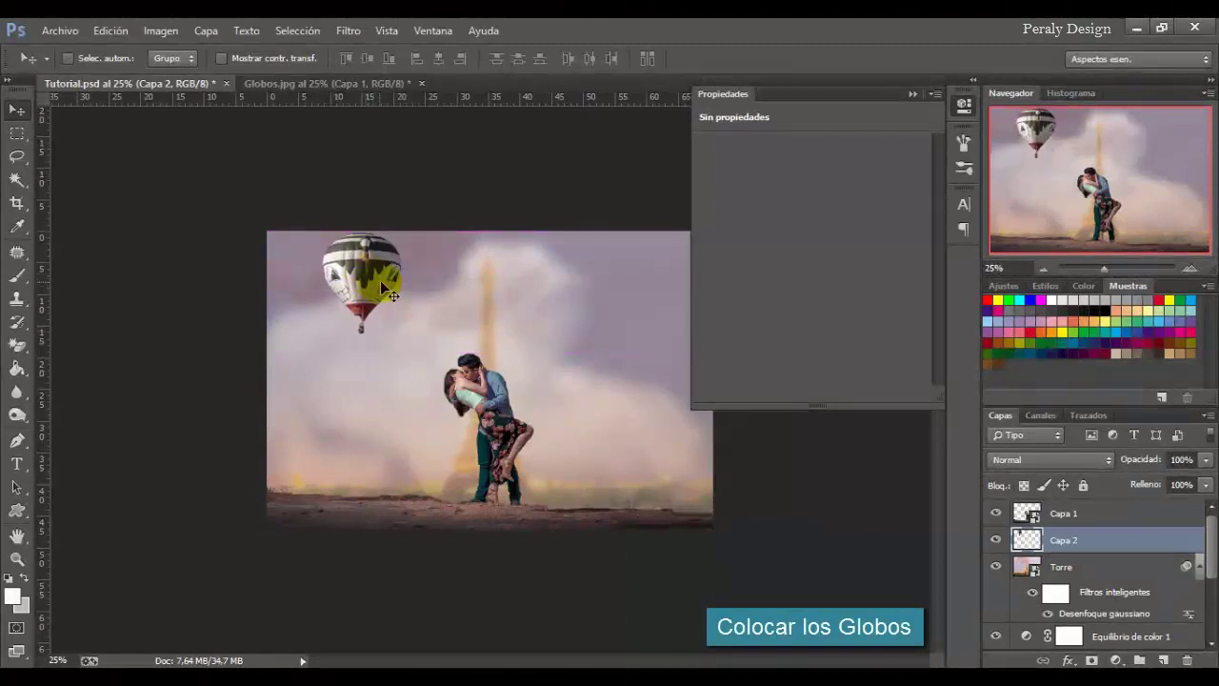
left_click(995, 540)
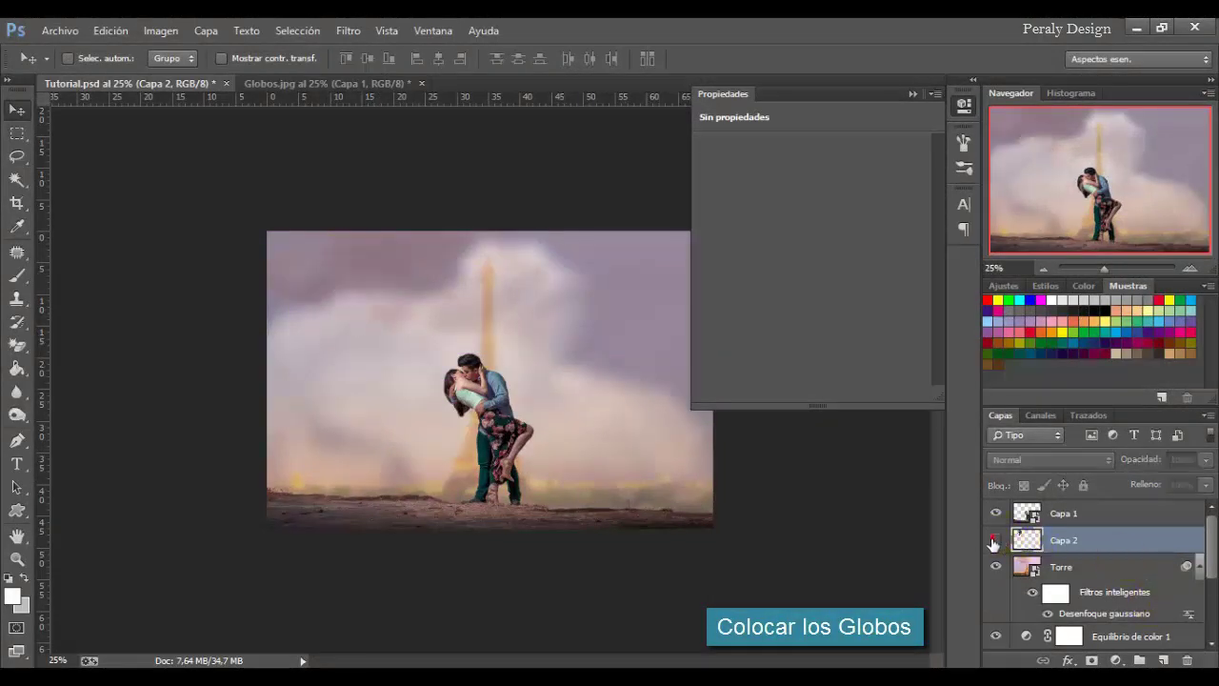
left_click(996, 540)
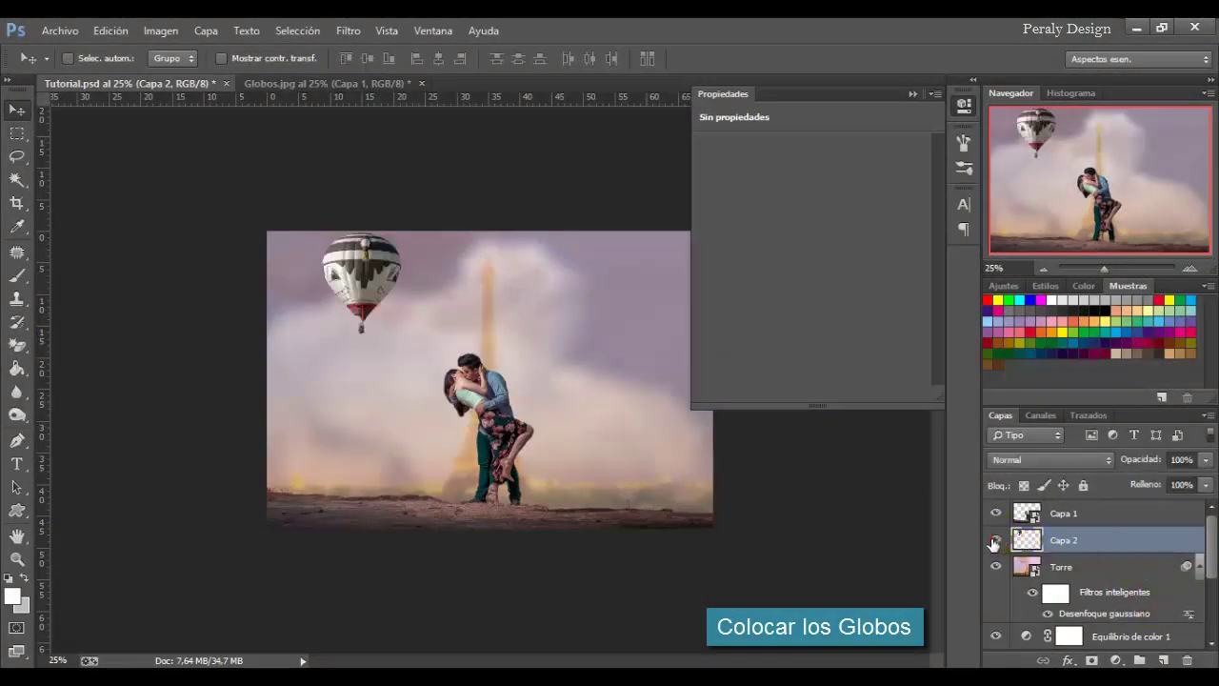
- Lasso the large yellow striped balloon on the Globos layer and copy it into Tutorial.psd, in the sky right of the couple
left_click(323, 85)
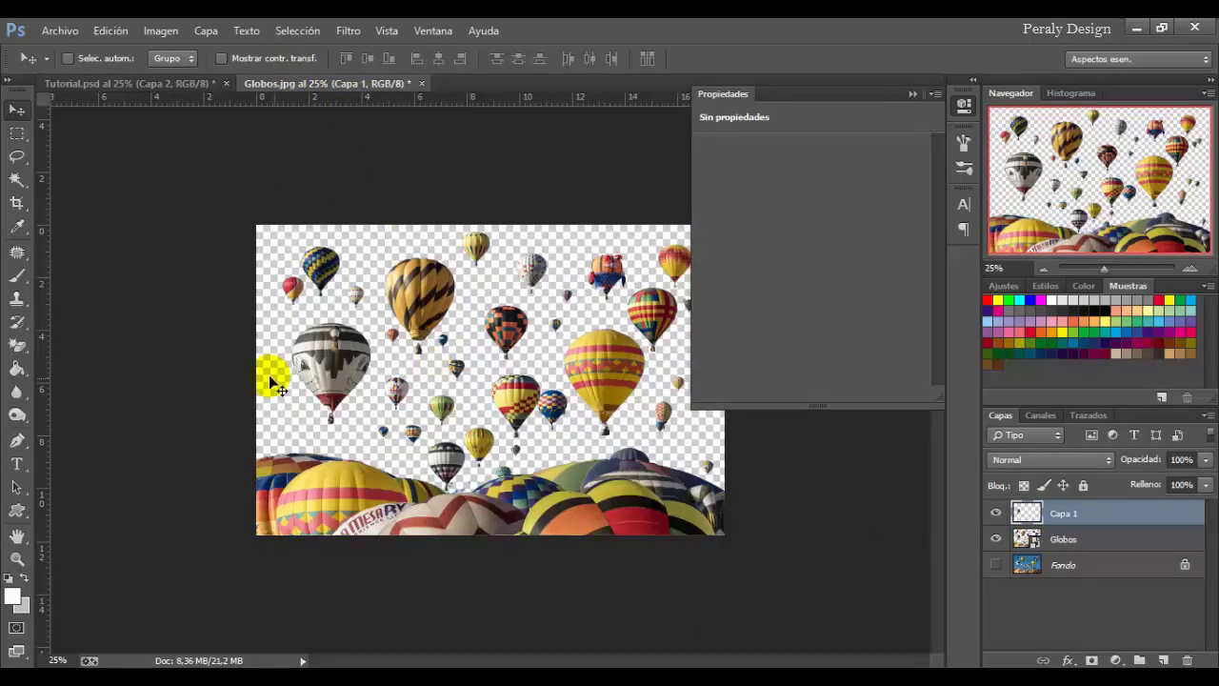
left_click(18, 159)
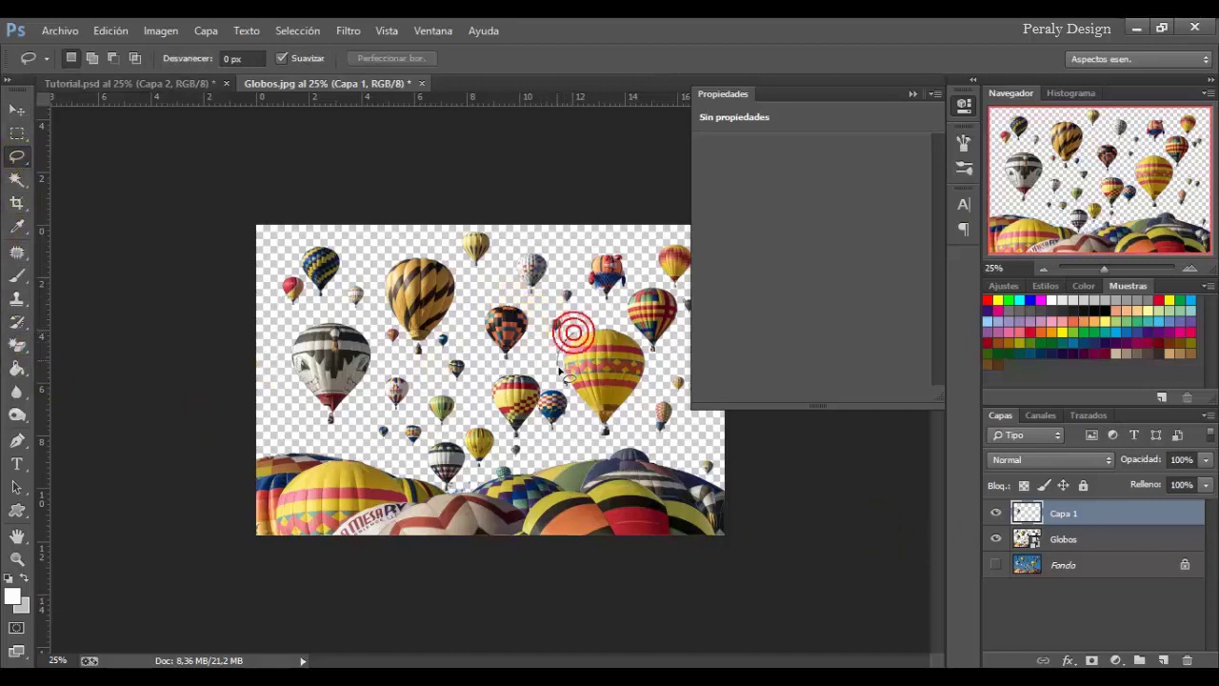
mouse_move(560, 372)
left_mouse_down()
mouse_move(596, 438)
mouse_move(635, 411)
mouse_move(652, 364)
left_mouse_up()
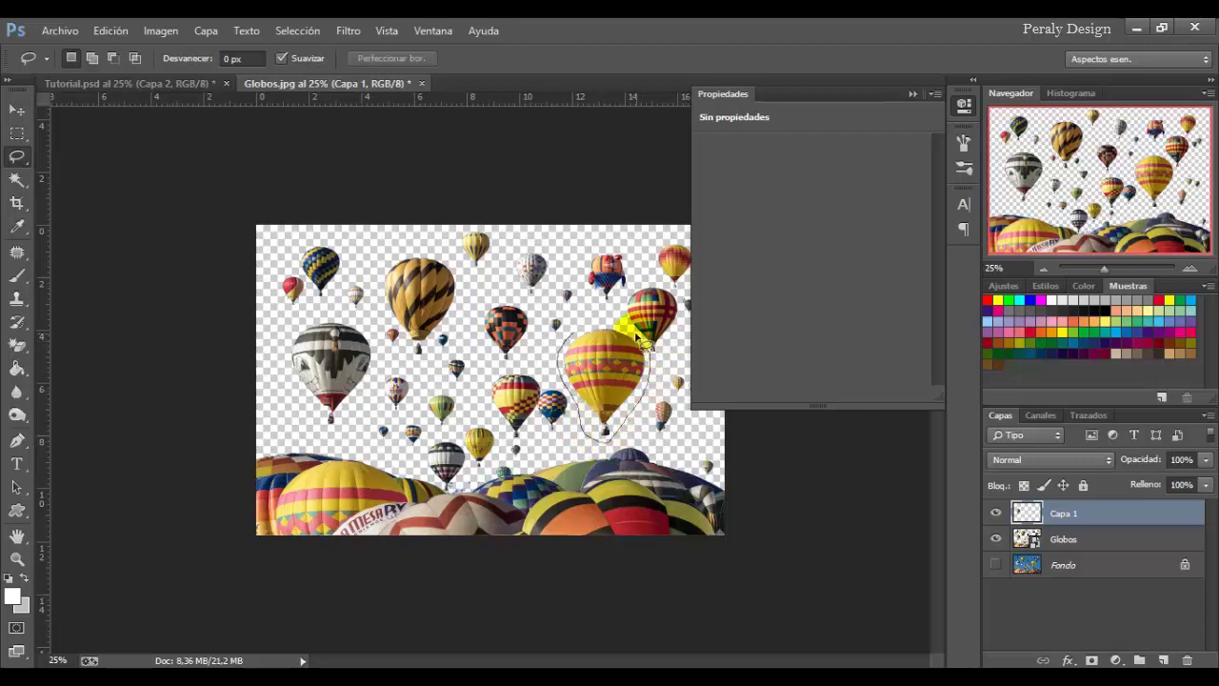
left_click_drag(574, 339, 563, 354)
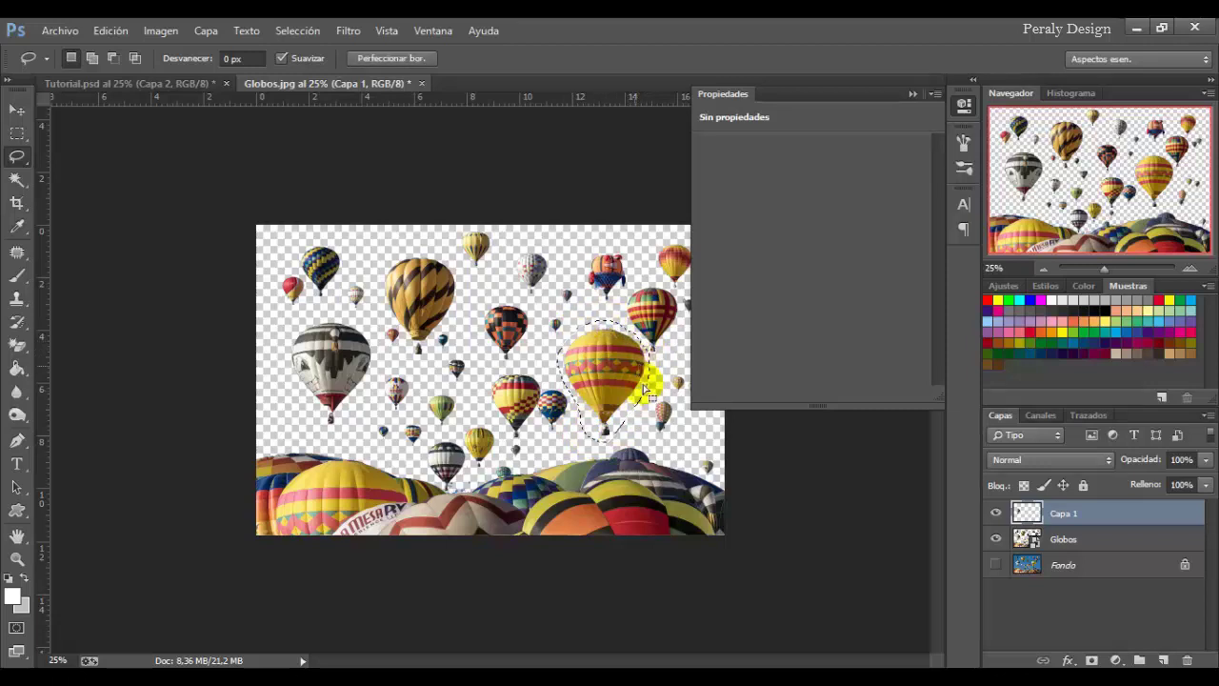
left_click(1051, 541)
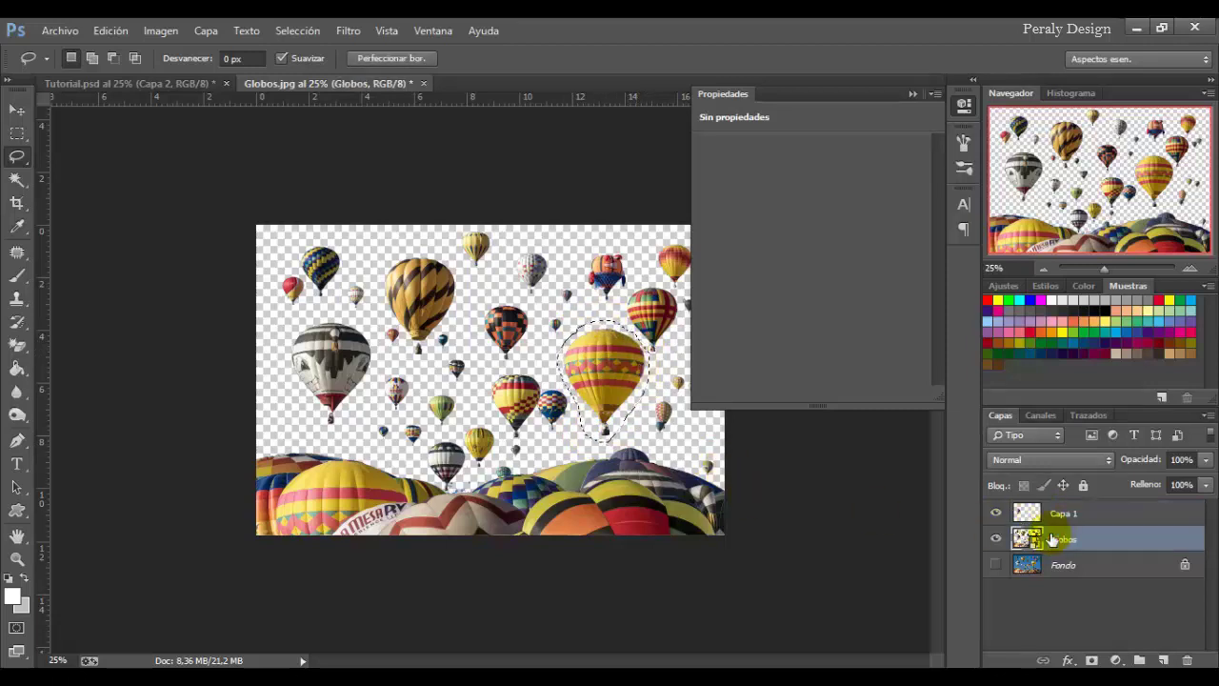
key("ctrl+j")
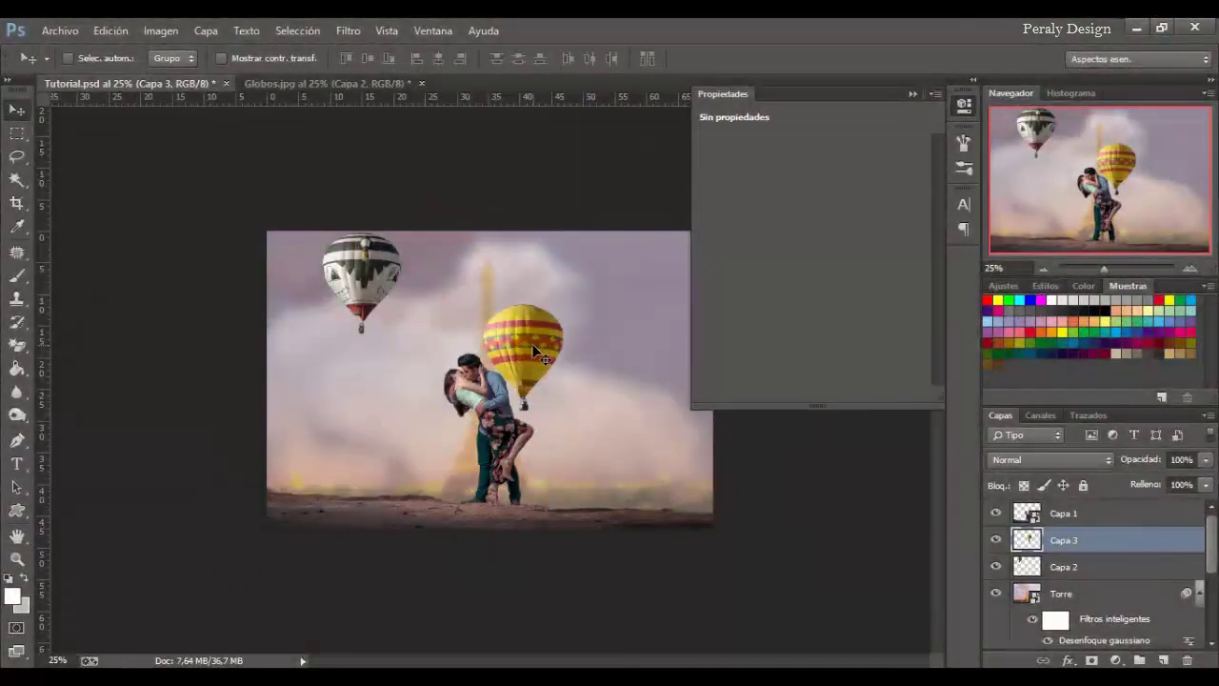
left_click_drag(538, 355, 642, 318)
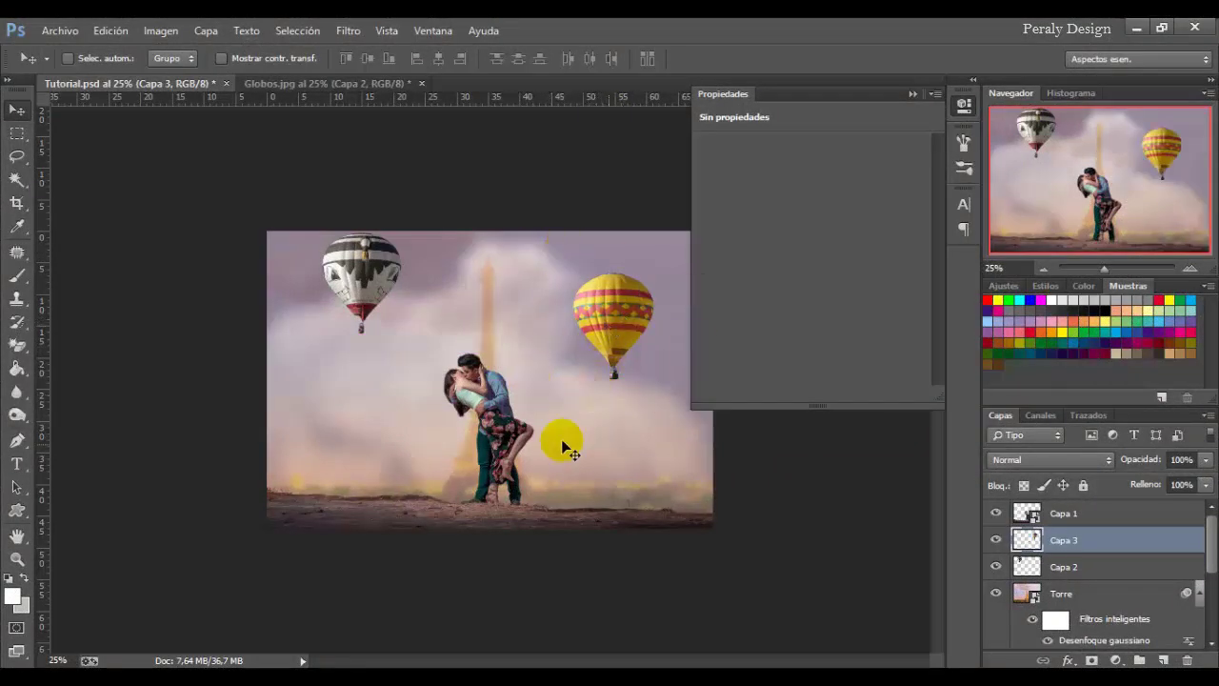
- Lasso the two small balloons beside the black-and-white one on the Globos layer and copy them into Tutorial.psd, left of the couple
left_click(305, 85)
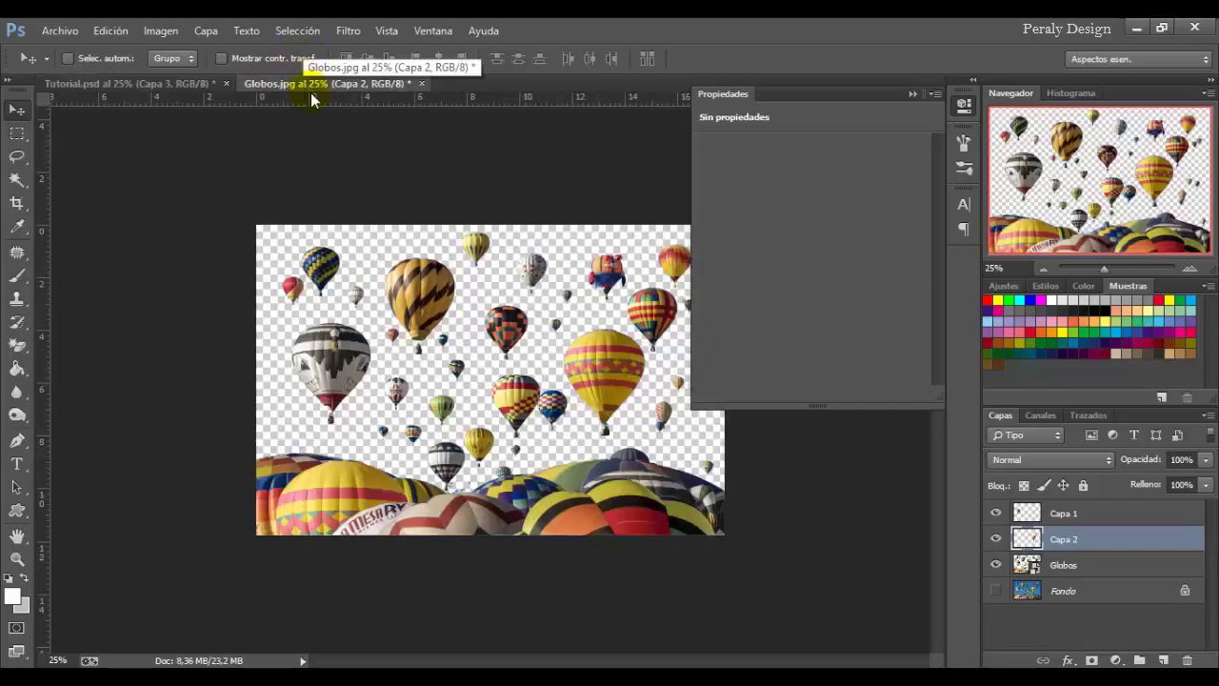
left_click(1065, 567)
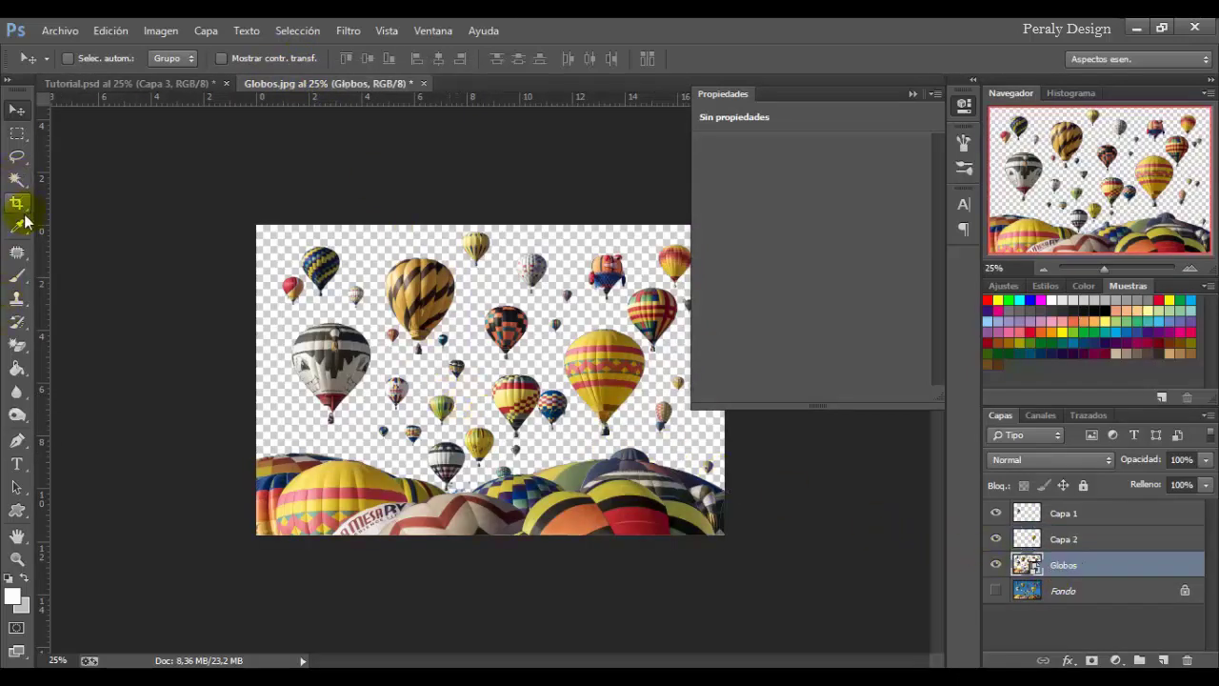
left_click(16, 157)
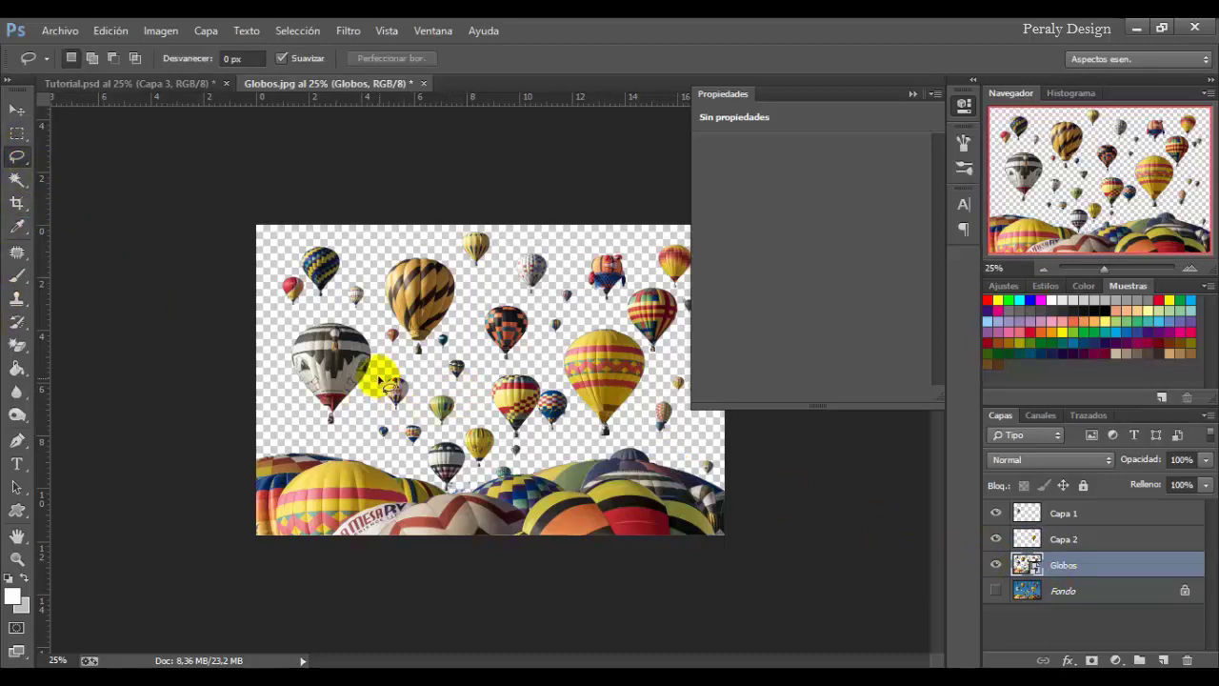
mouse_move(363, 428)
left_mouse_down()
mouse_move(390, 455)
mouse_move(419, 389)
mouse_move(420, 369)
mouse_move(378, 386)
left_mouse_up()
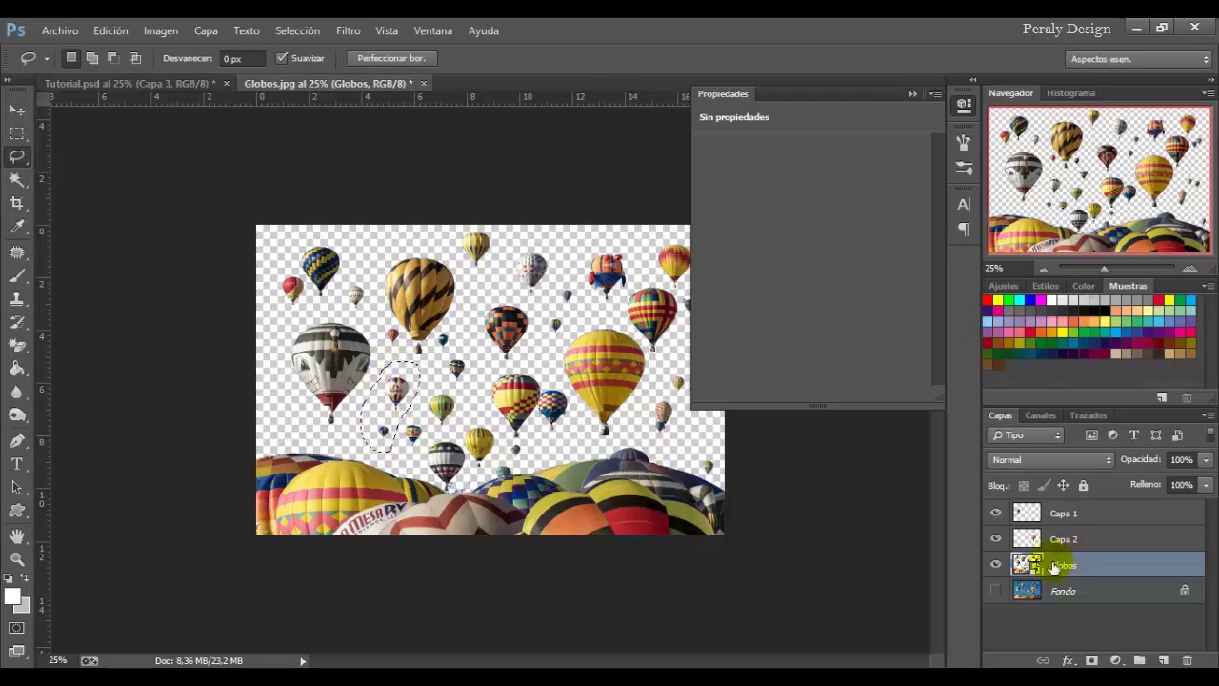
key("ctrl+j")
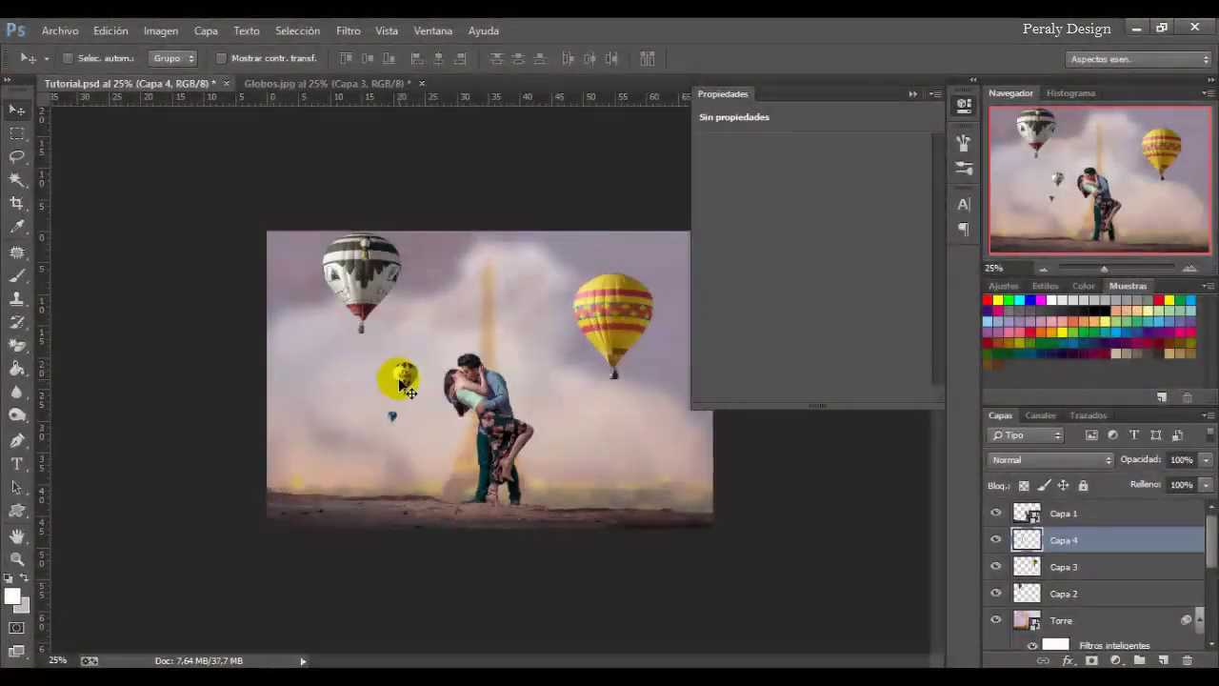
left_click_drag(400, 376, 417, 359)
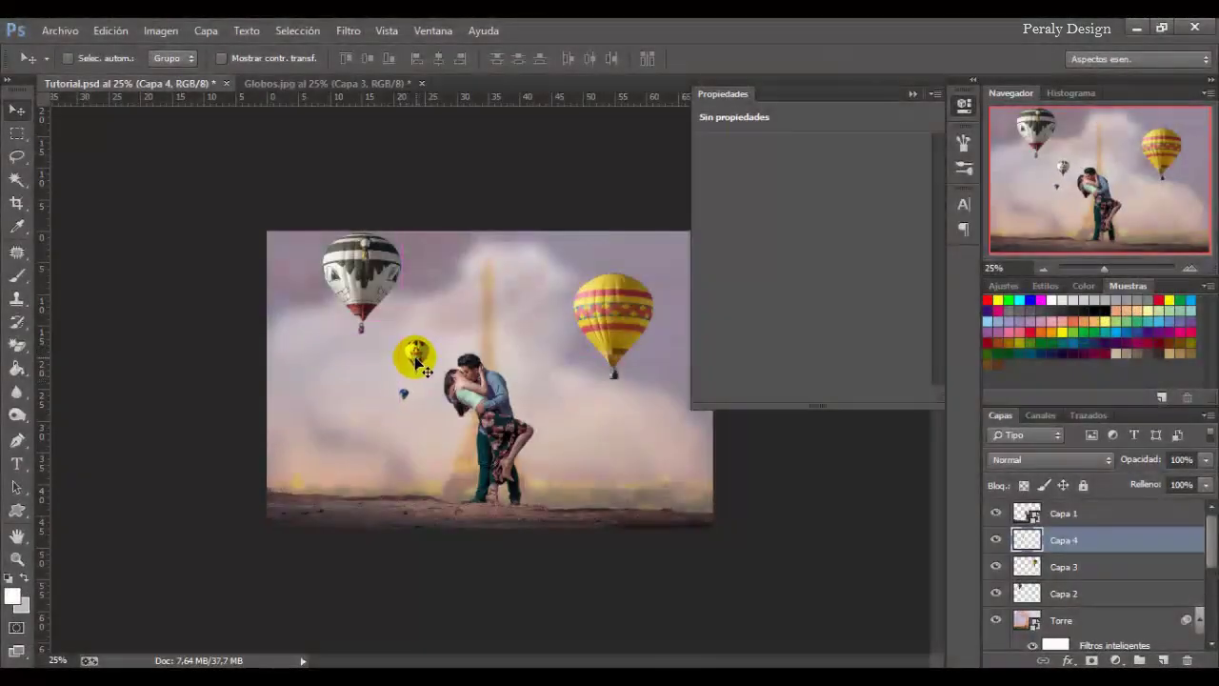
- Lasso the two tiny balloons above the yellow striped one on the Globos layer and copy them into Tutorial.psd, right of the couple's heads
left_click_drag(416, 379, 379, 89)
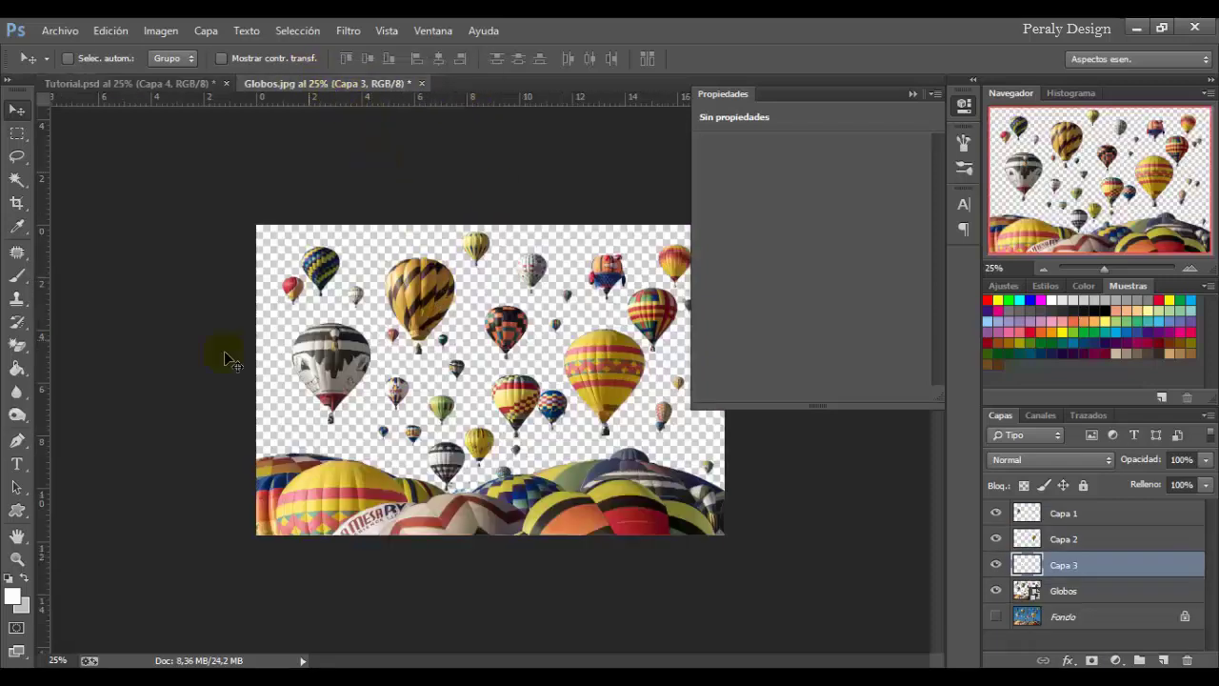
left_click(14, 156)
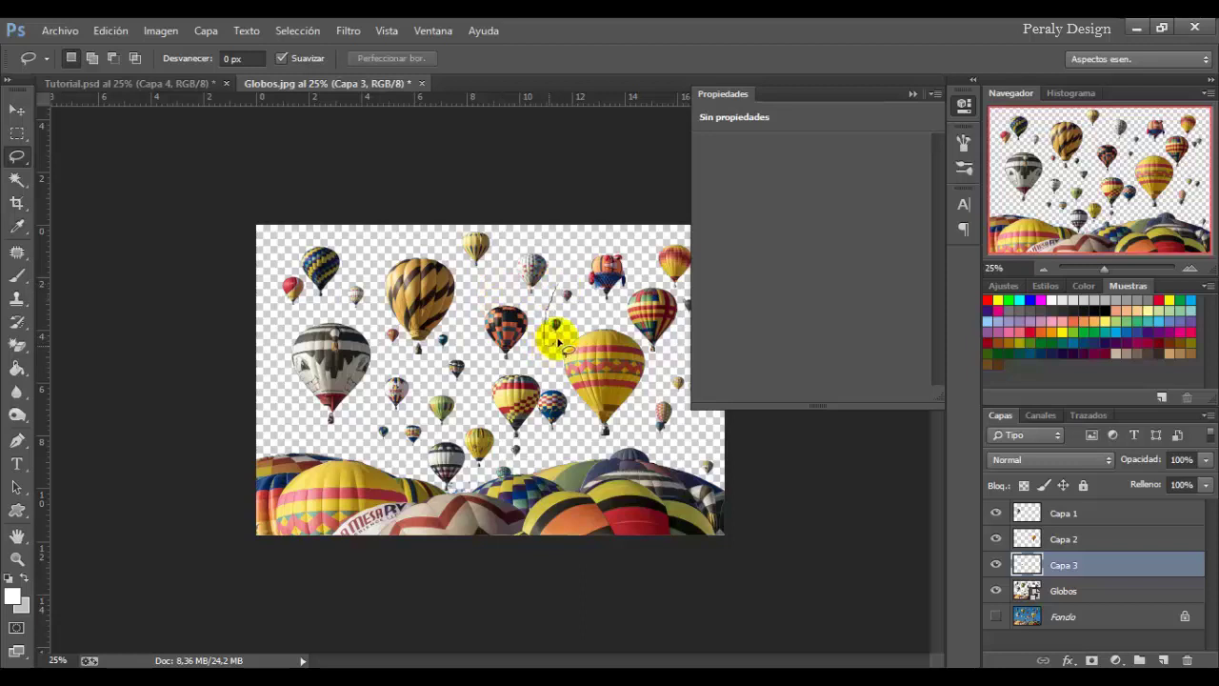
left_click_drag(565, 283, 547, 279)
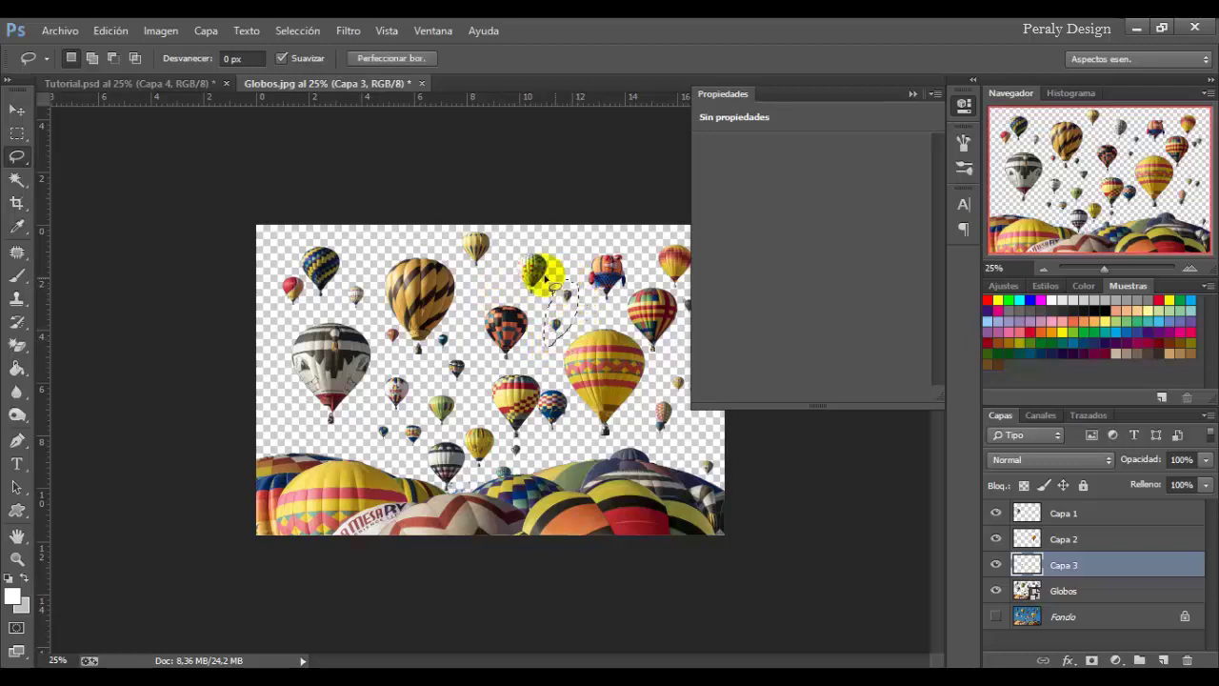
left_click(1060, 592)
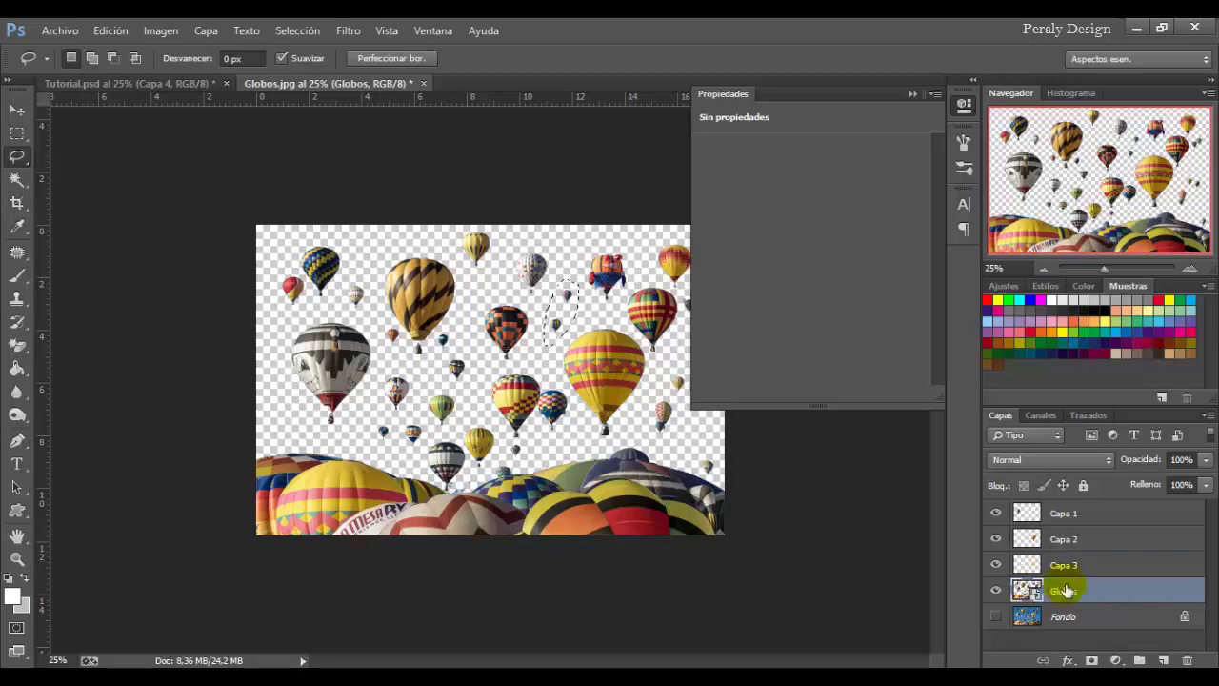
key("ctrl+j")
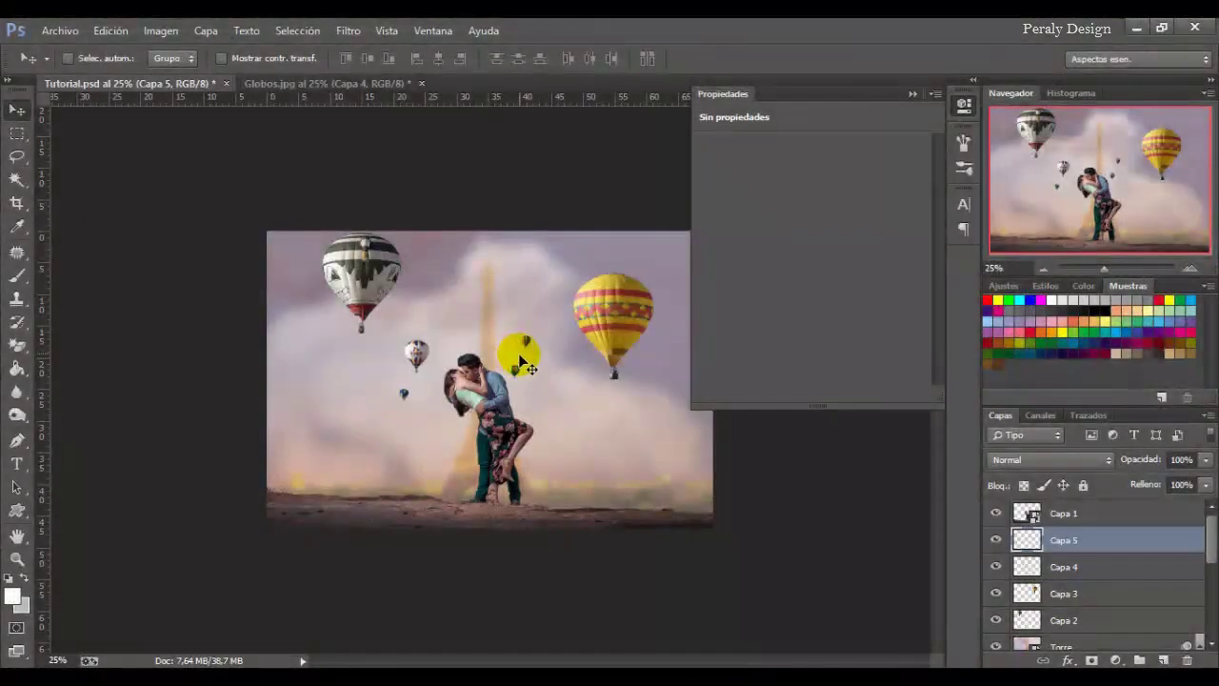
mouse_move(529, 363)
left_mouse_down()
mouse_move(534, 355)
mouse_move(537, 373)
left_mouse_up()
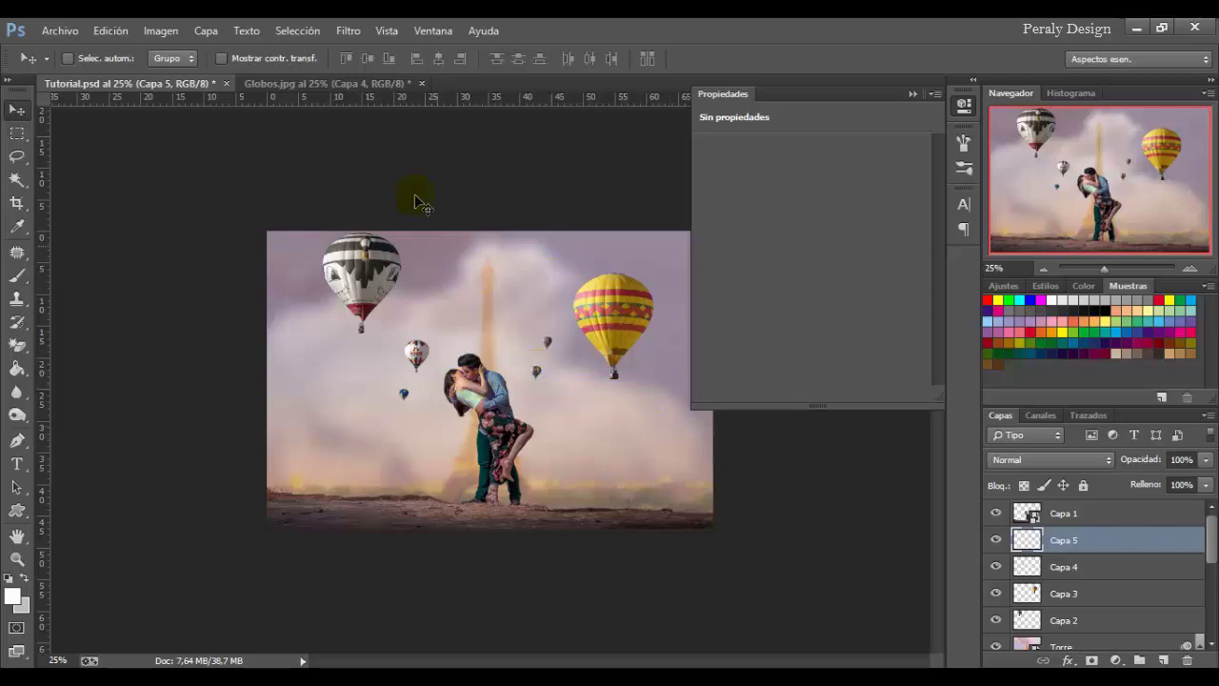
- Outline the cluster of grounded balloons in the lower-left corner of Globos.jpg with the Pen tool and convert the path into a selection
left_click(313, 86)
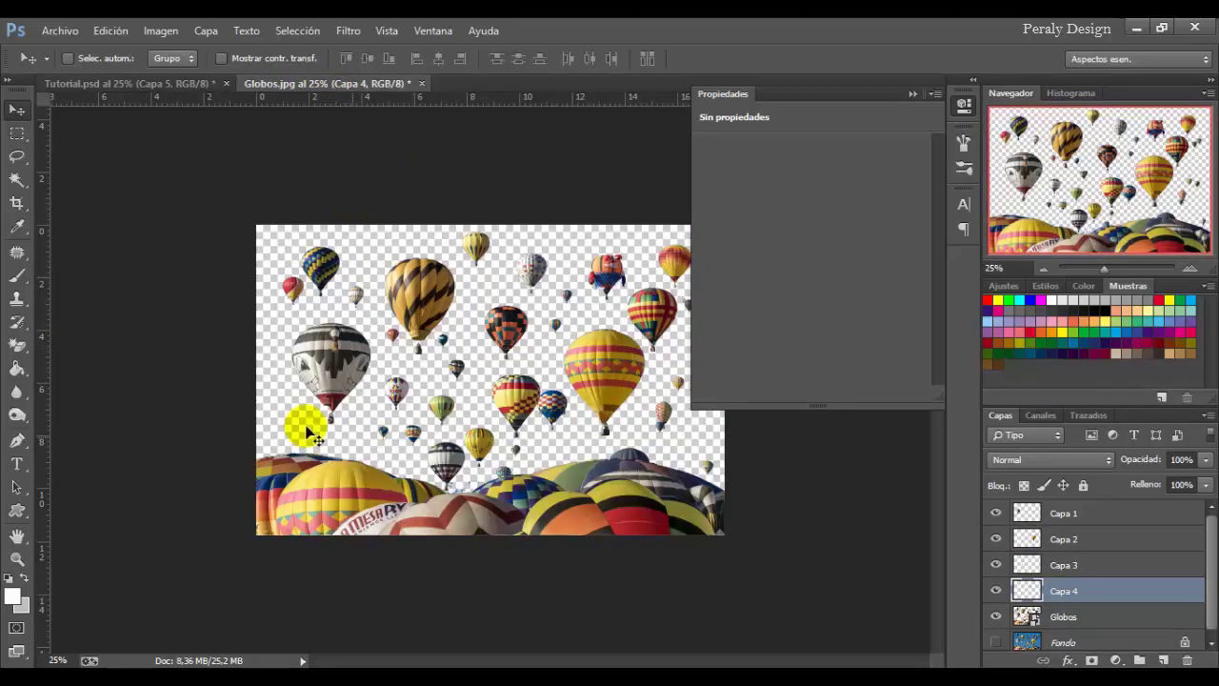
left_click(17, 441)
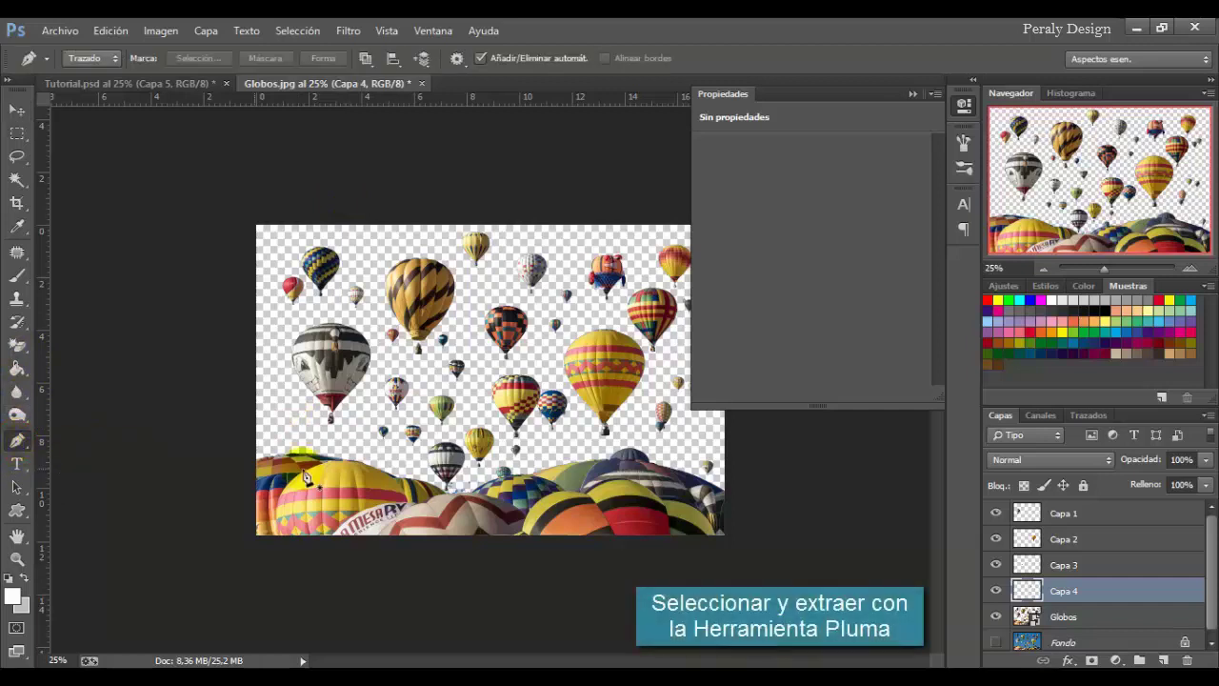
left_click(248, 444)
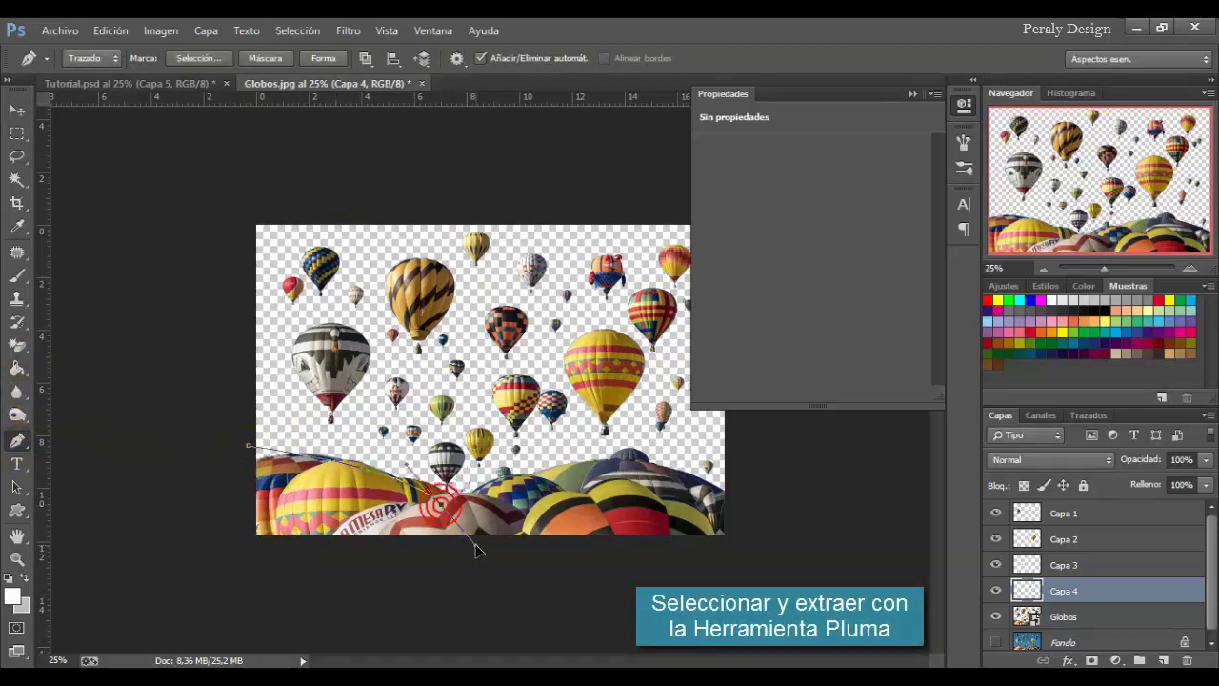
left_click_drag(476, 551, 502, 569)
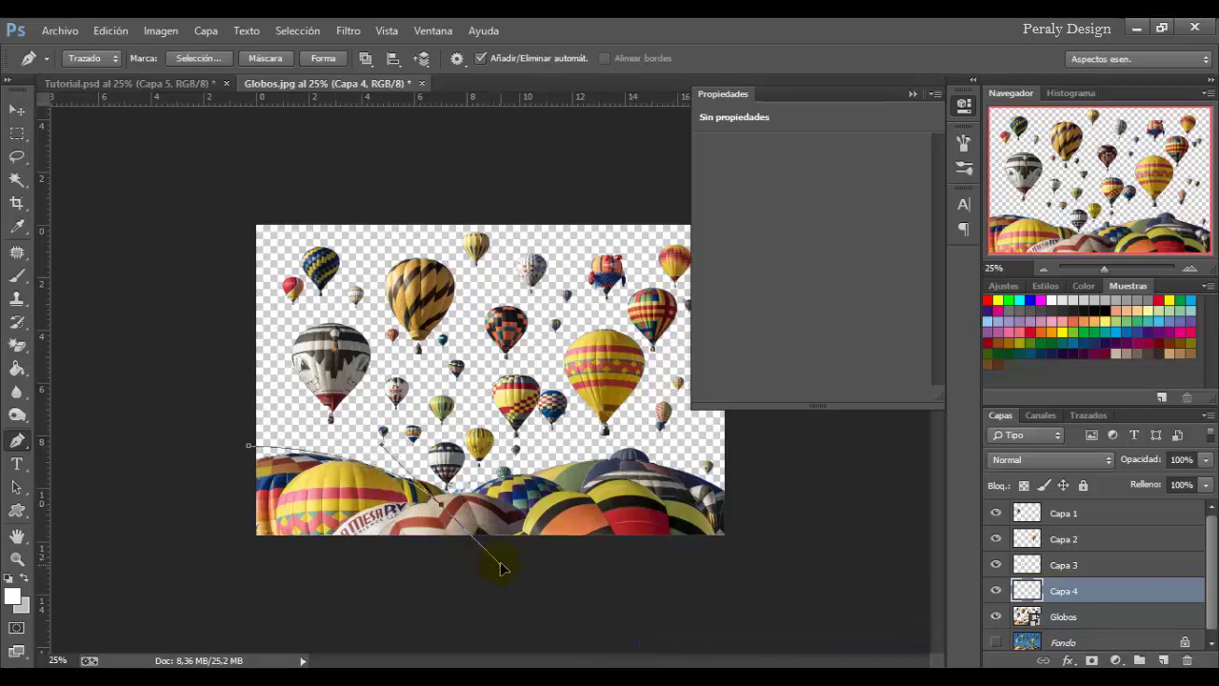
right_click(348, 505)
left_click(441, 182)
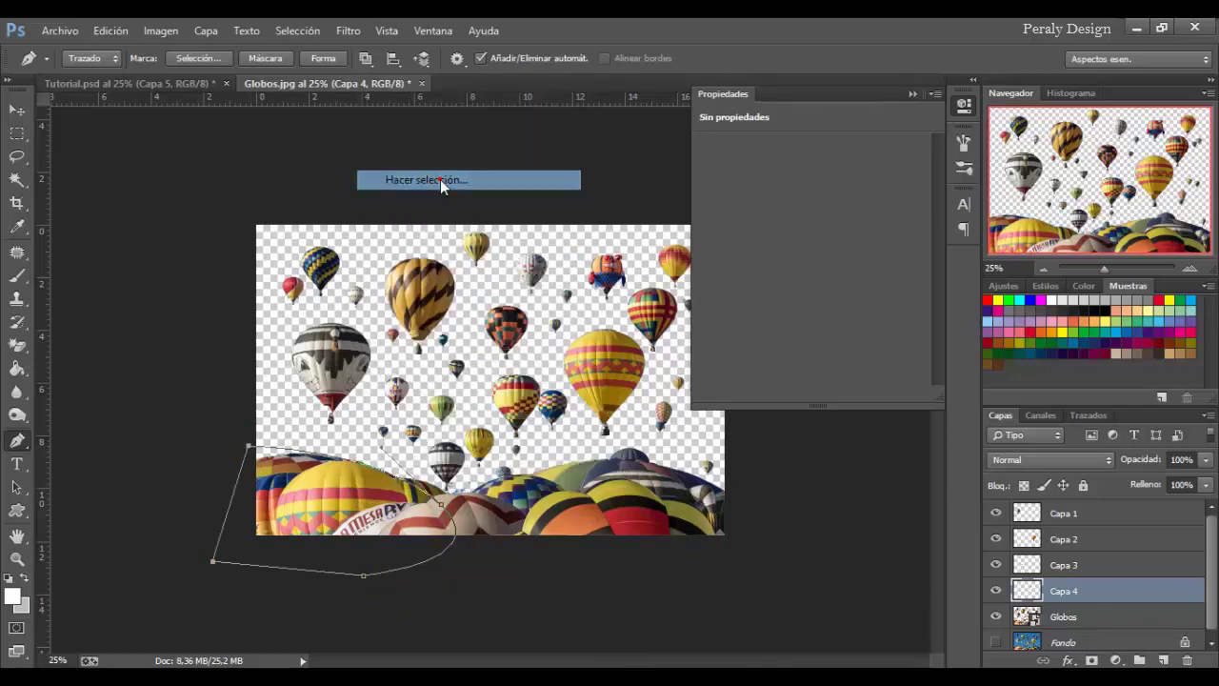
left_click(723, 209)
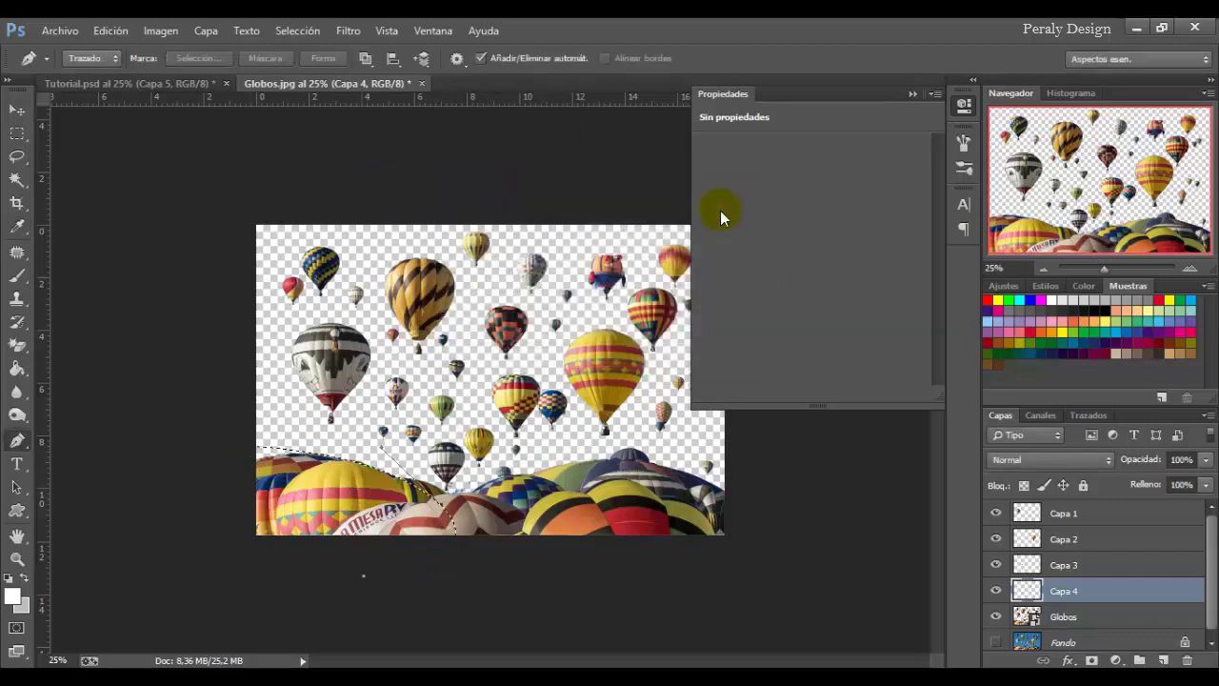
- Copy the selected balloons from the Globos layer into Tutorial.psd and place them at the far left of the horizon, partly hidden by the ground
left_click(1105, 619)
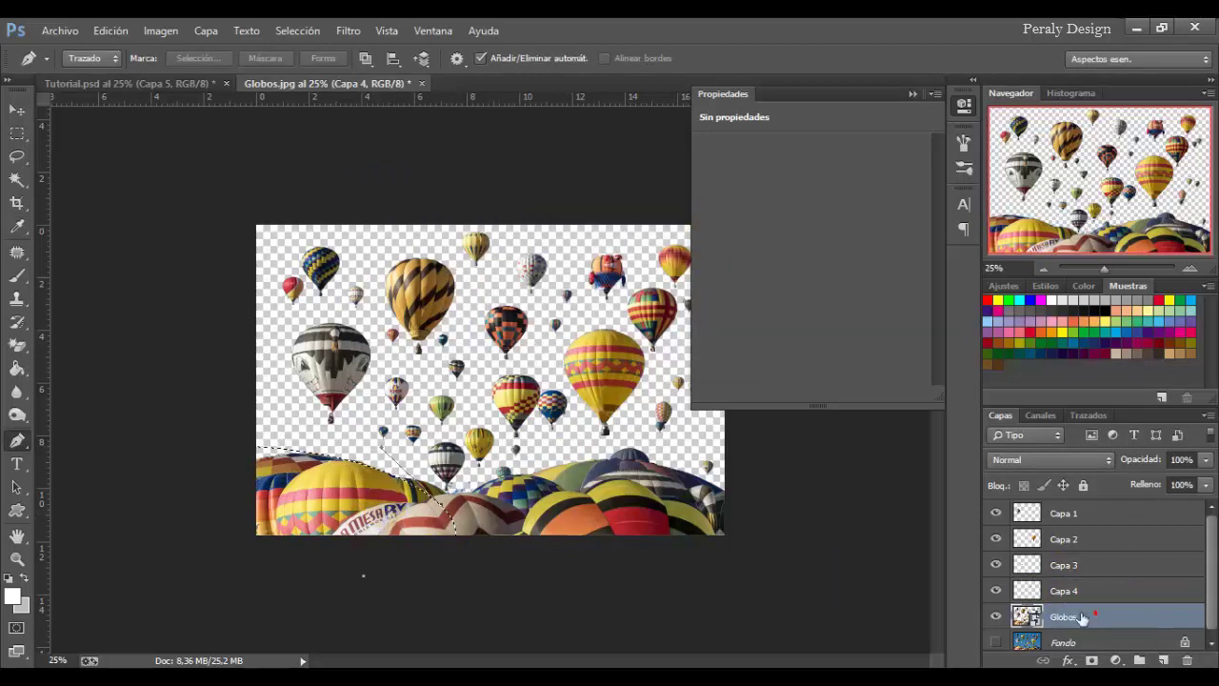
key("ctrl+j")
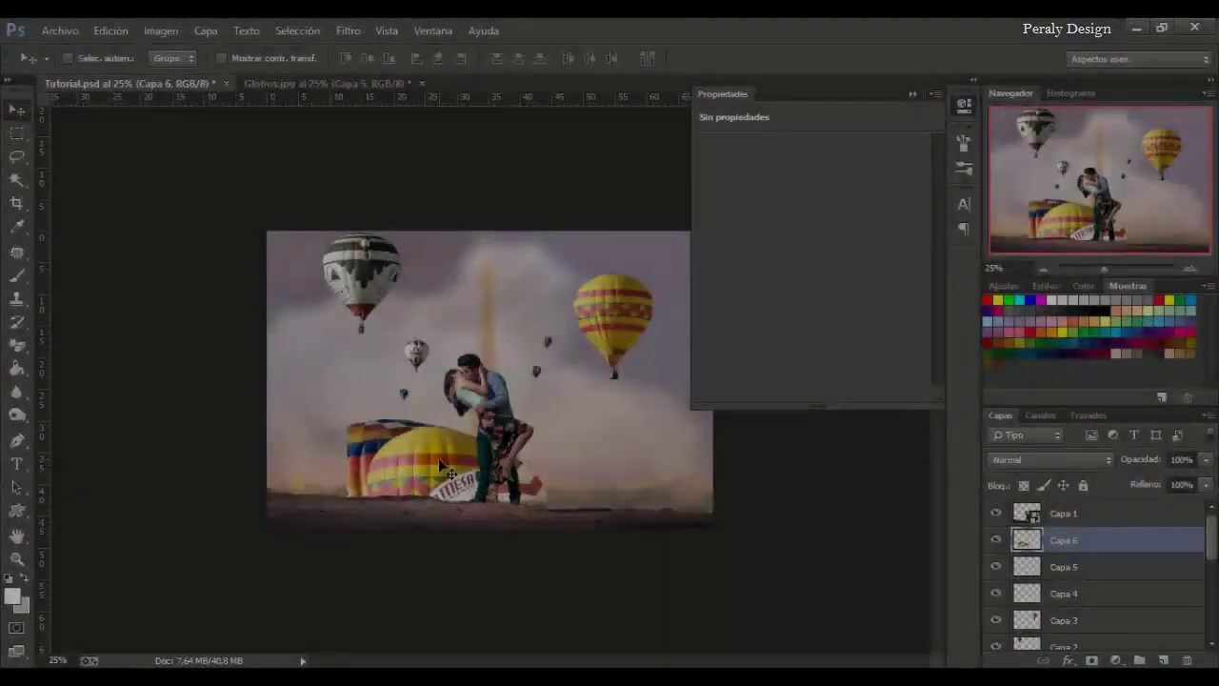
left_click_drag(416, 477, 346, 510)
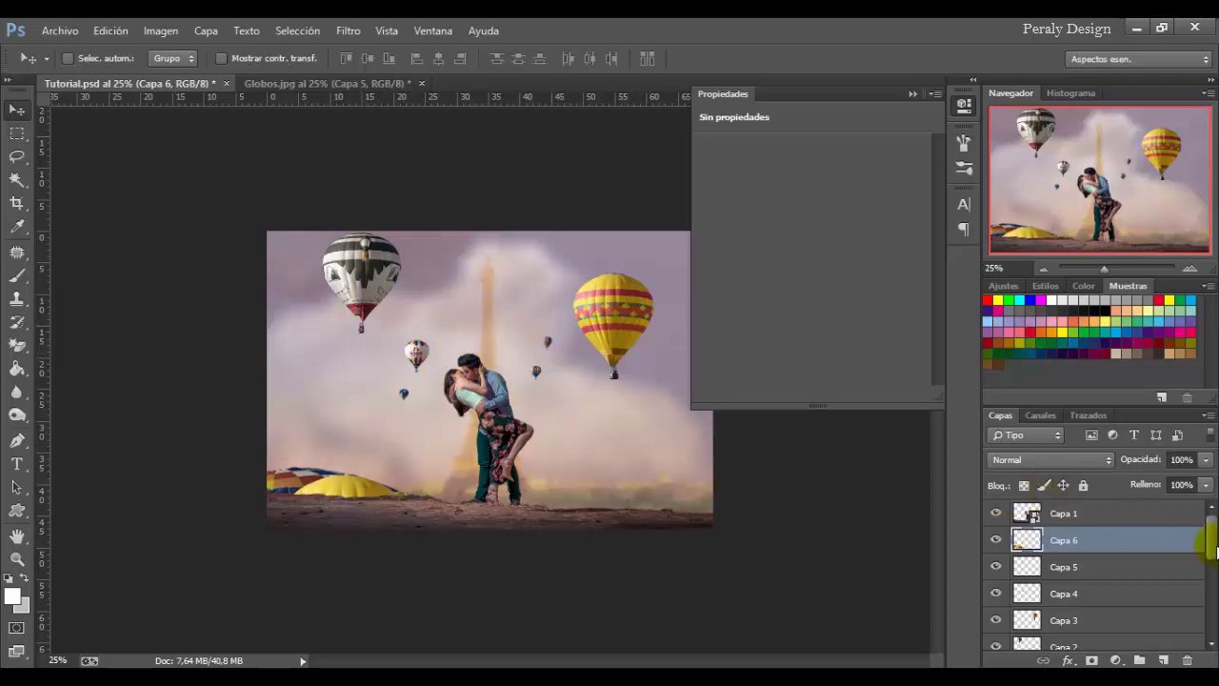
- Combine the two large balloon layers, Capa 2 and Capa 3, into one smart object and check its content by toggling visibility
left_click_drag(1213, 543, 1070, 579)
left_click(1063, 593)
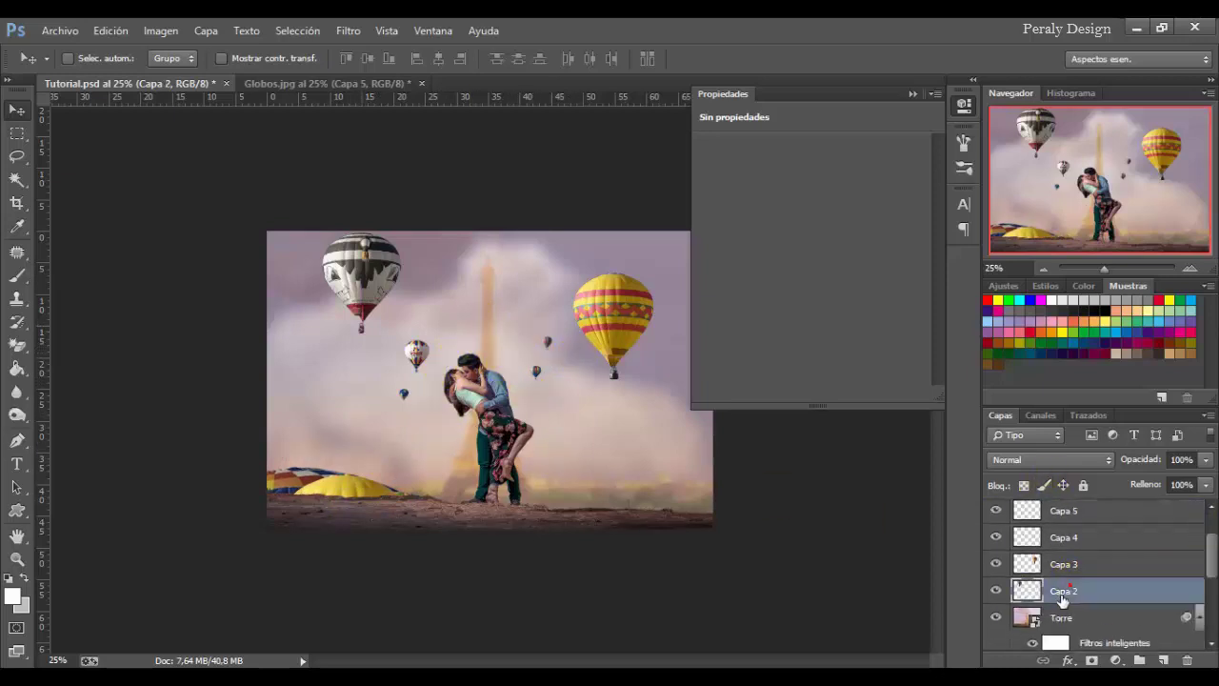
left_click(1075, 568, "shift")
right_click(1073, 565)
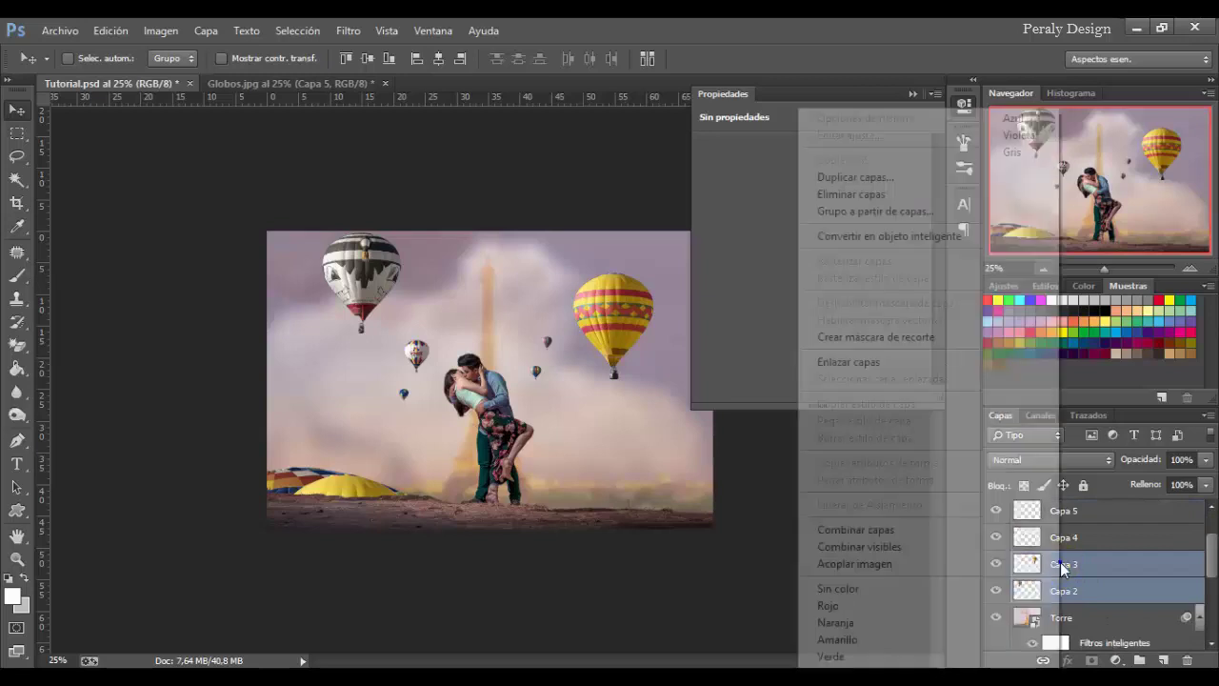
left_click(864, 235)
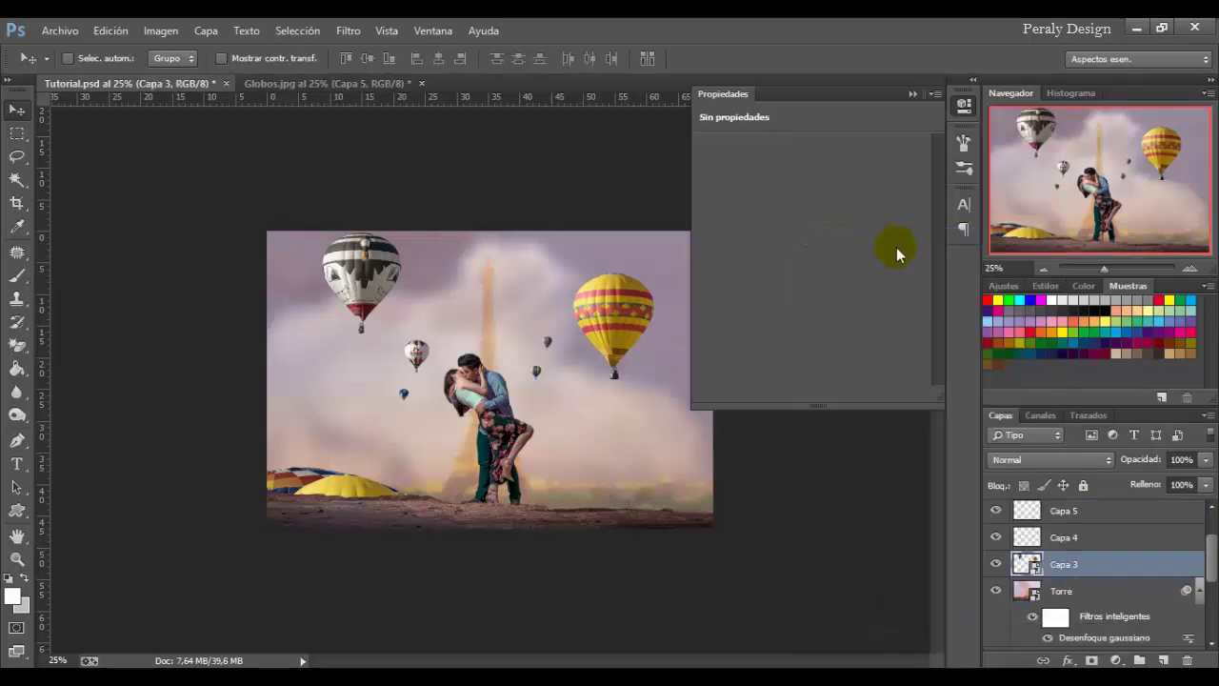
left_click(996, 564)
left_click(996, 564)
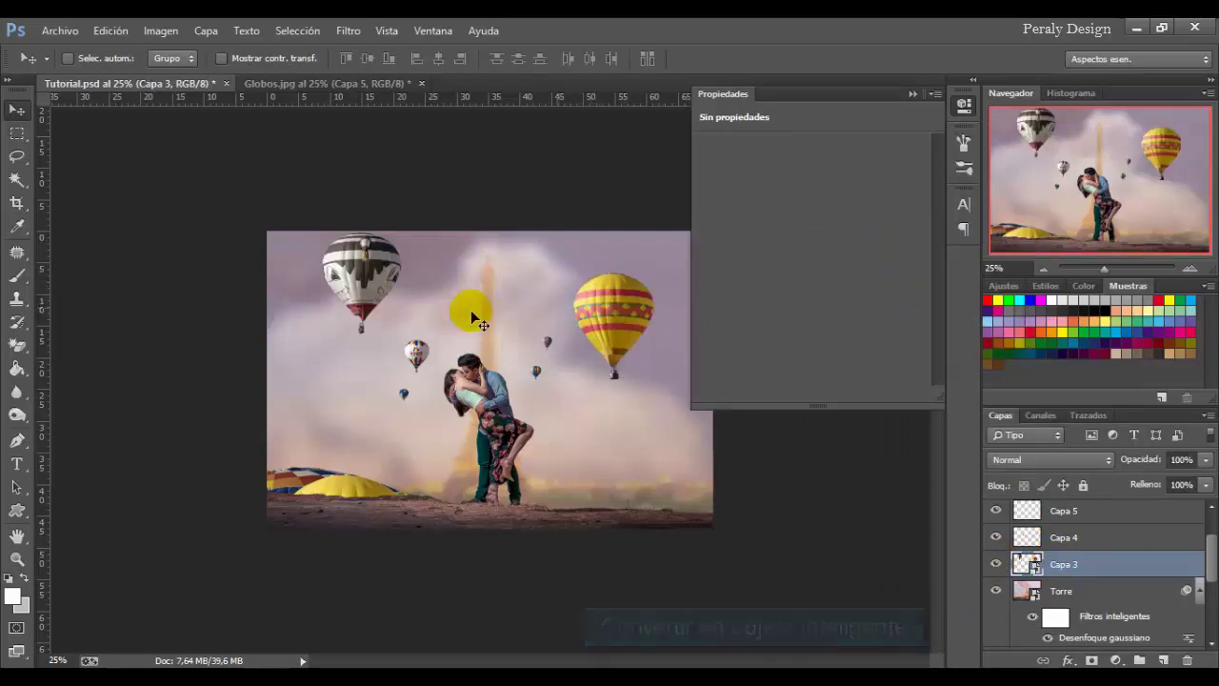
- Apply a Gaussian Blur with a 2,1-pixel radius to the smart object of the two large balloons
left_click(348, 29)
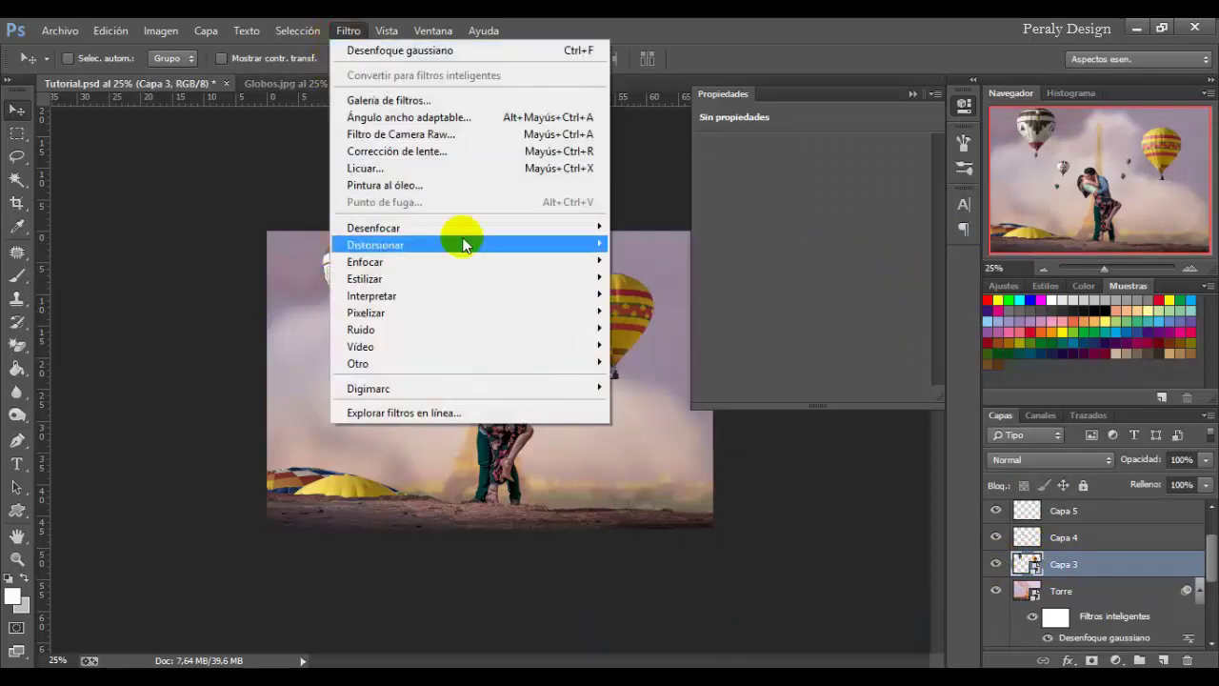
mouse_move(465, 228)
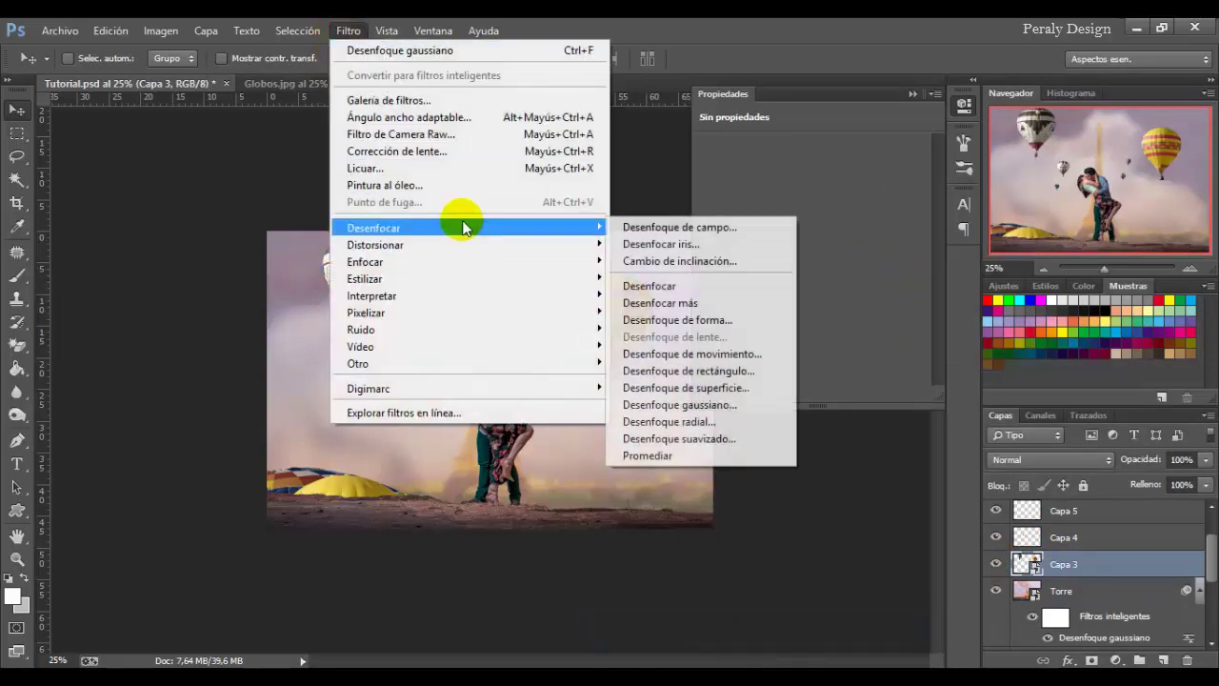
left_click(705, 405)
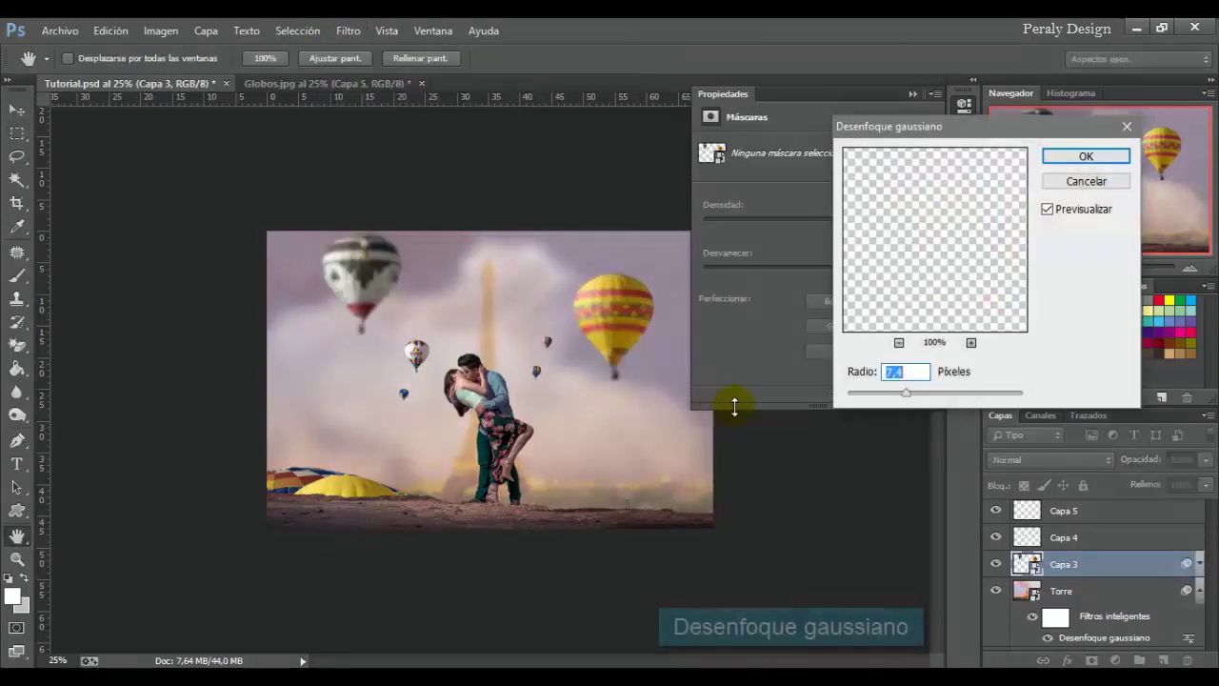
left_click(898, 390)
left_click_drag(875, 391, 870, 390)
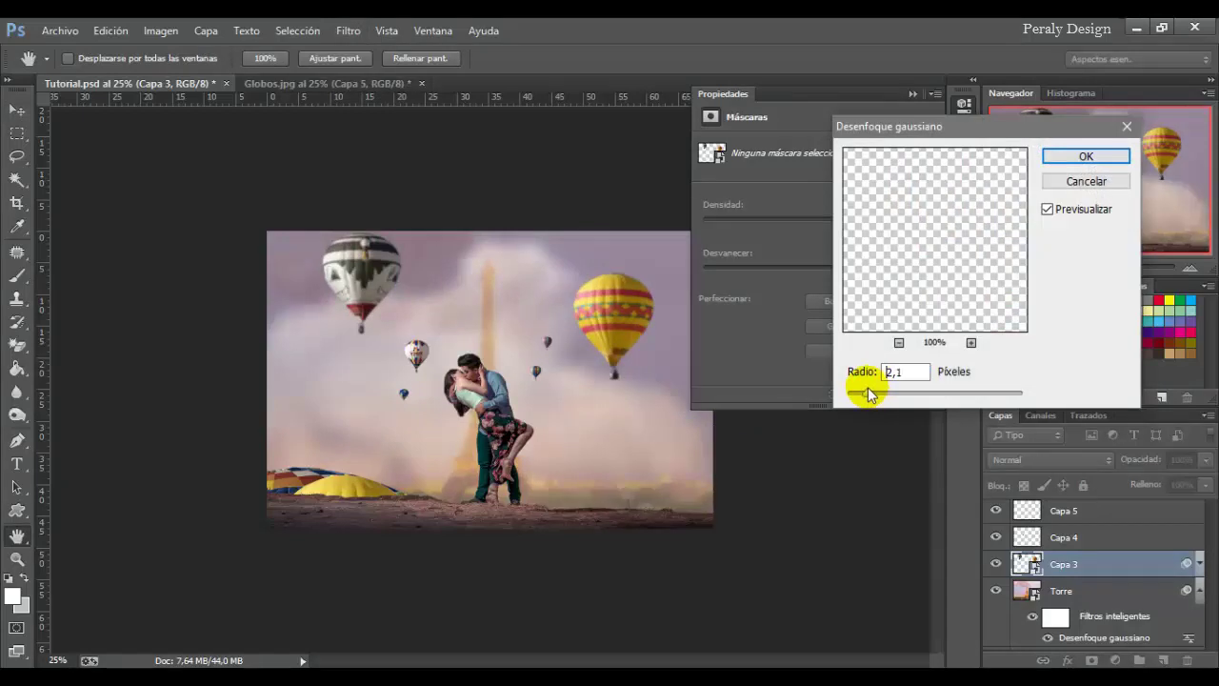
left_click(917, 368)
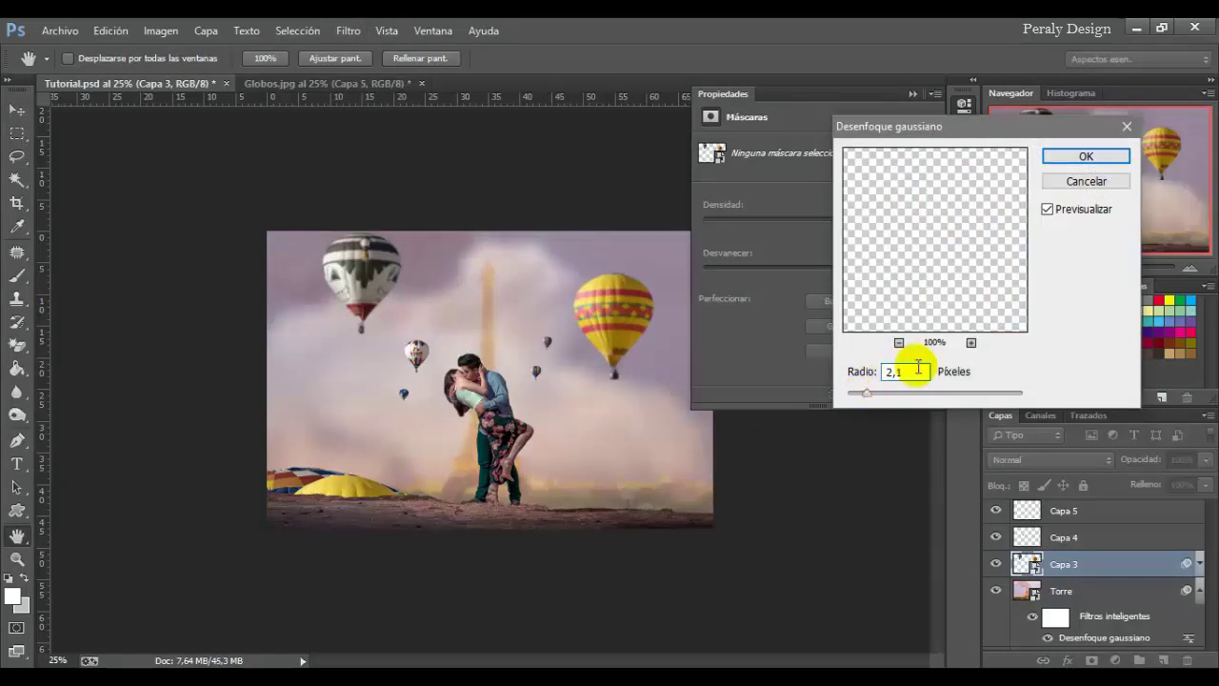
left_click(1084, 159)
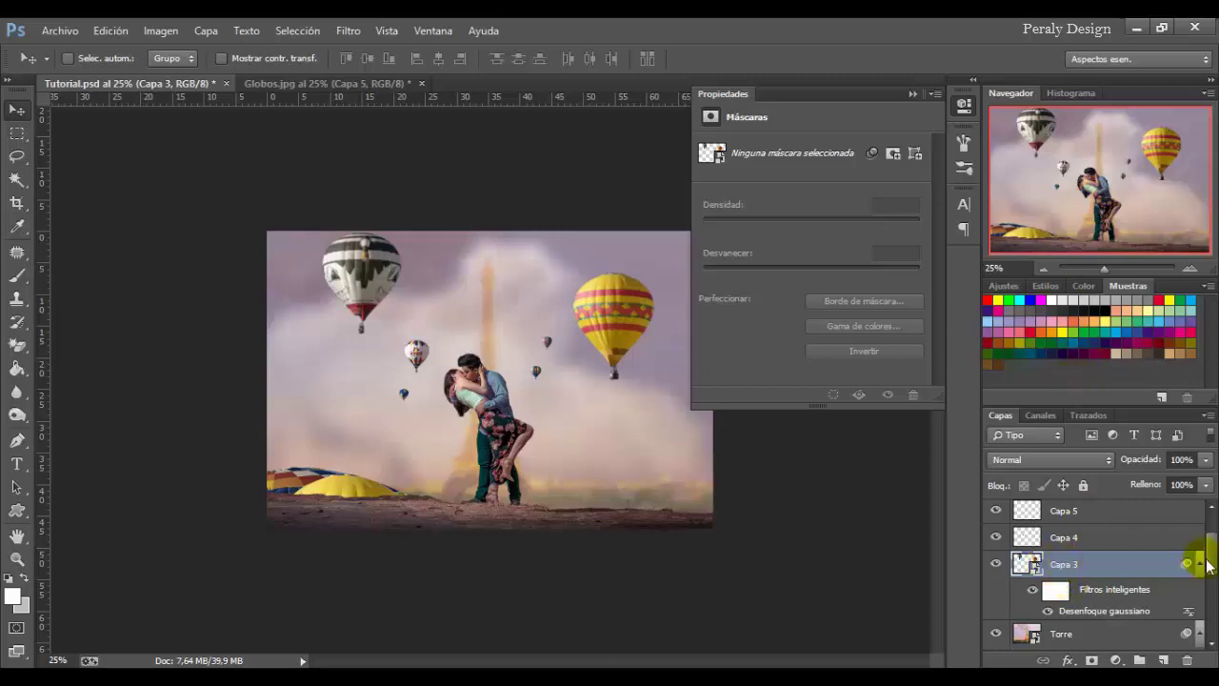
- Identify the small balloon layers, Capa 4 and Capa 5, by toggling their visibility and combine them into one smart object
scroll(1216, 554, "up", 1)
scroll(1215, 554, "up", 2)
left_click(1067, 585)
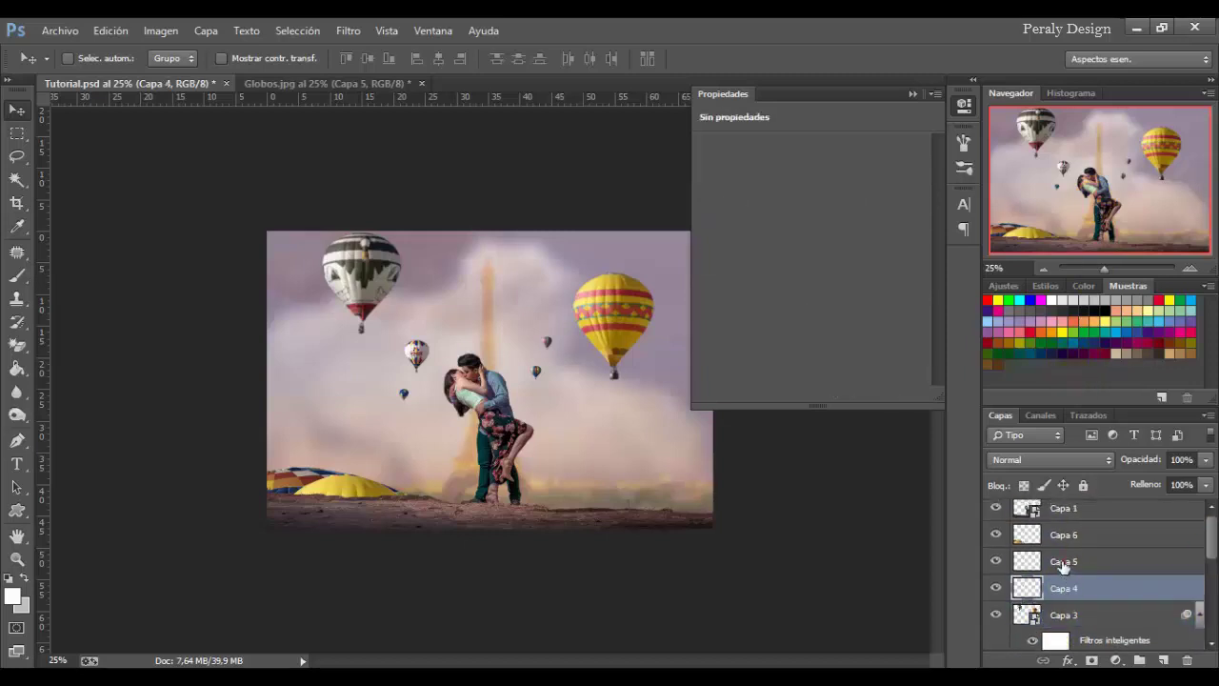
left_click(1063, 562)
left_click(996, 588)
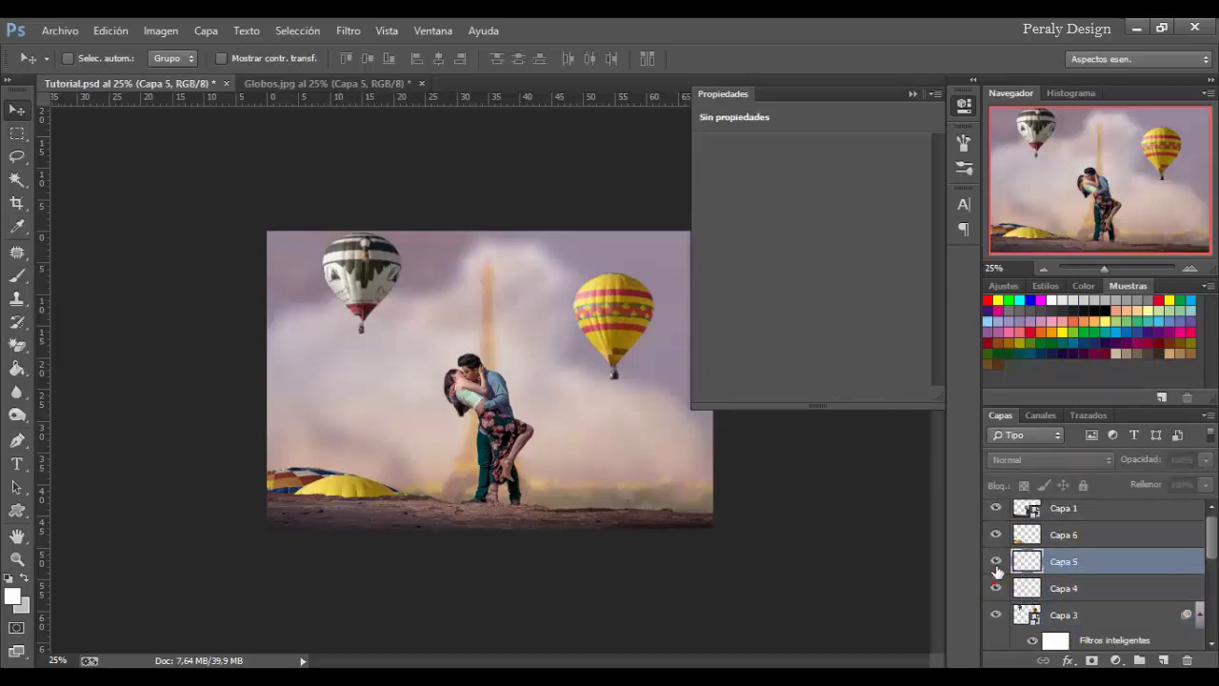
left_click(996, 562)
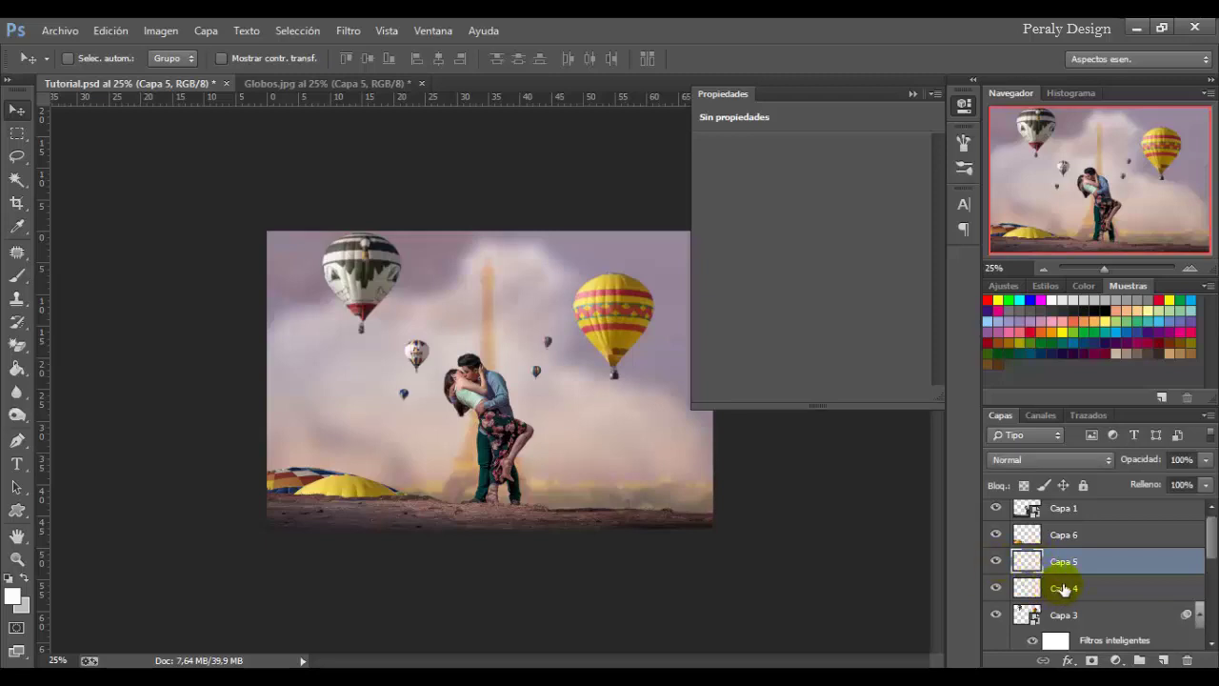
left_click(1064, 589, "shift")
right_click(1064, 588)
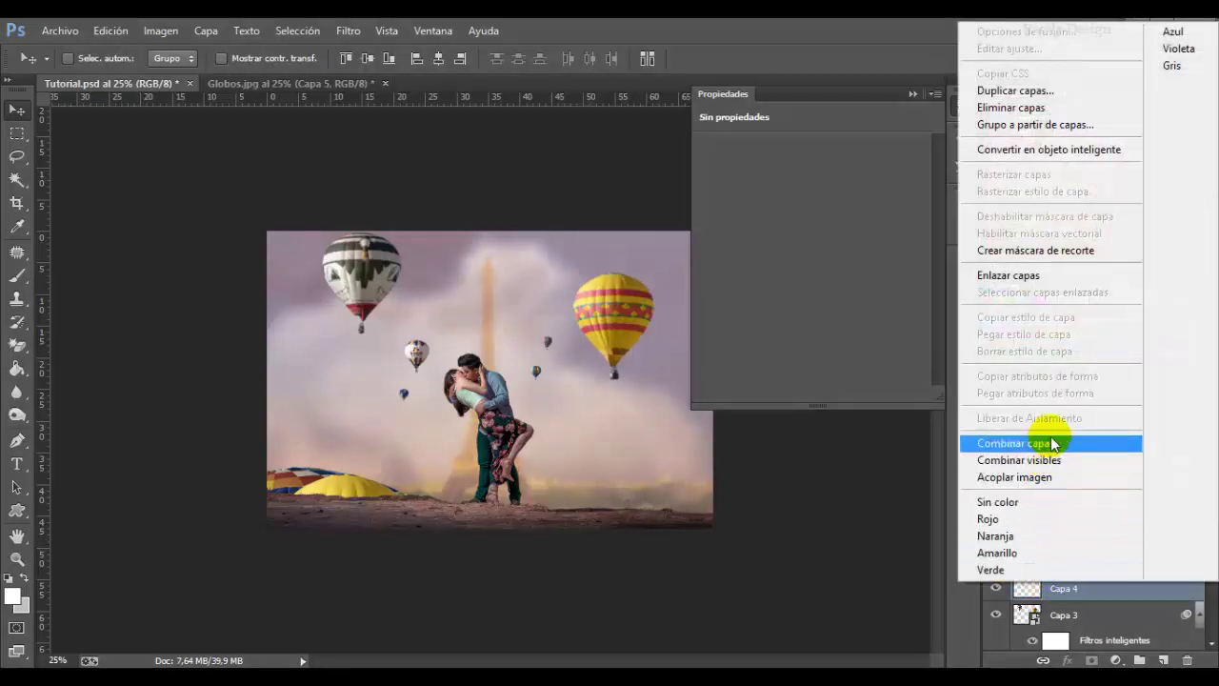
left_click(1068, 157)
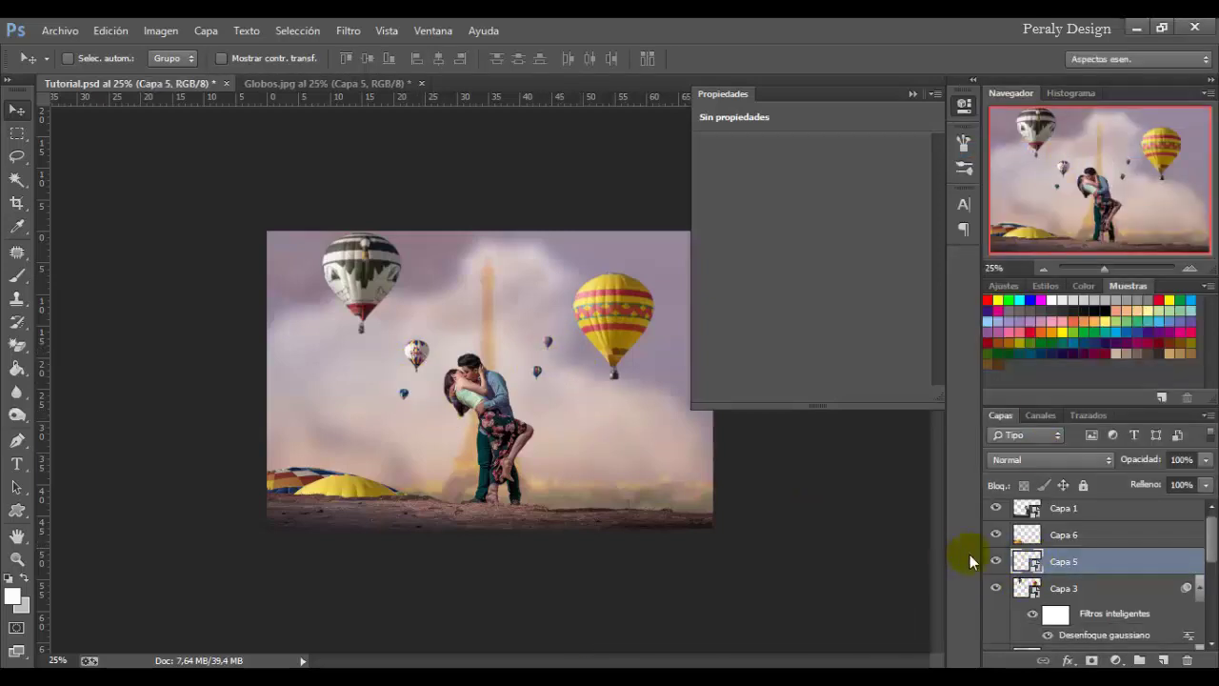
left_click(997, 563)
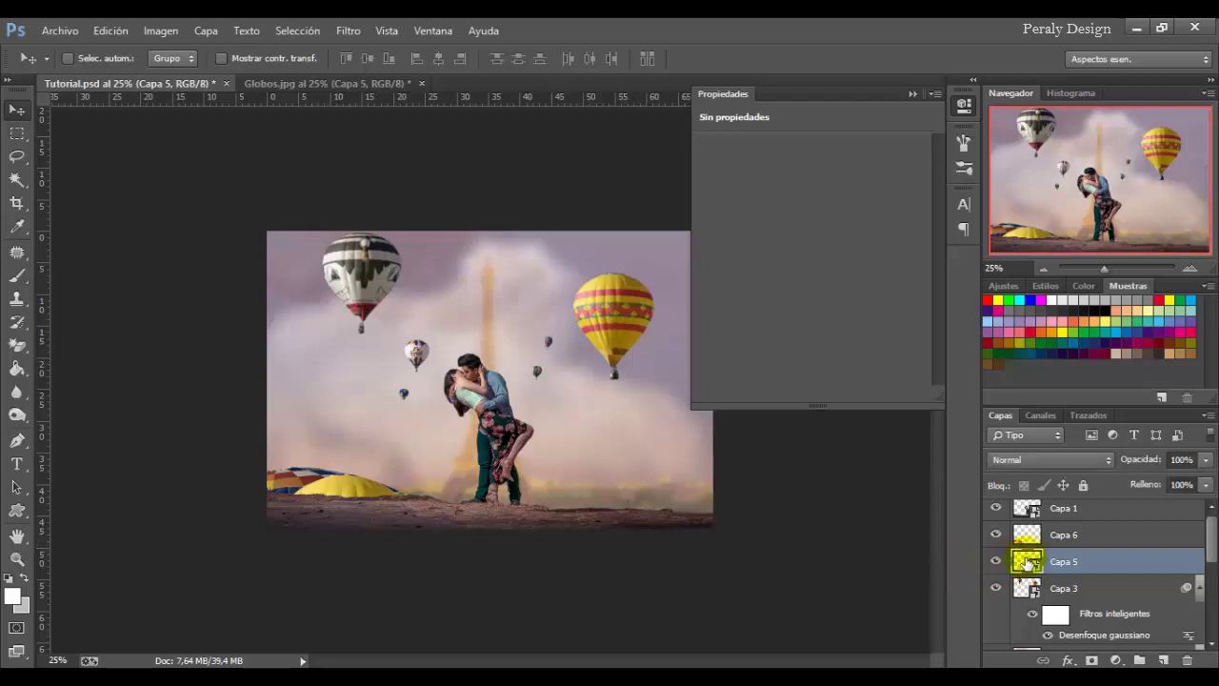
- Apply a Gaussian Blur with a 2,8-pixel radius to the smart object of the small balloons
left_click(338, 35)
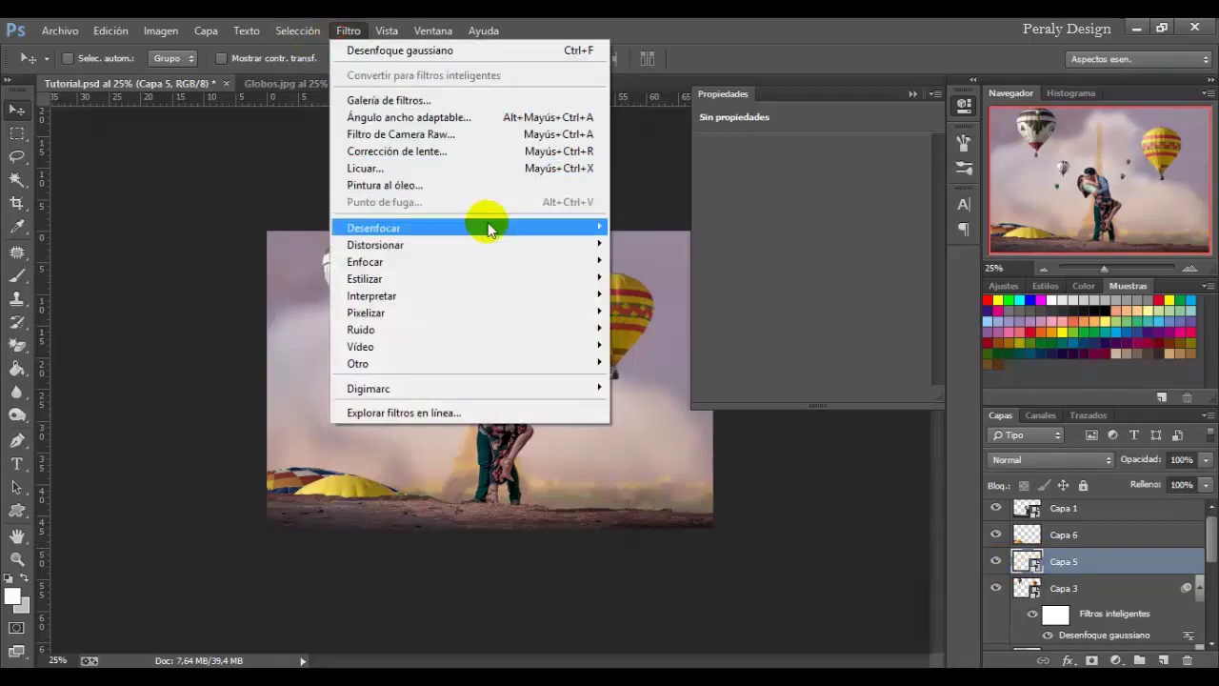
mouse_move(537, 227)
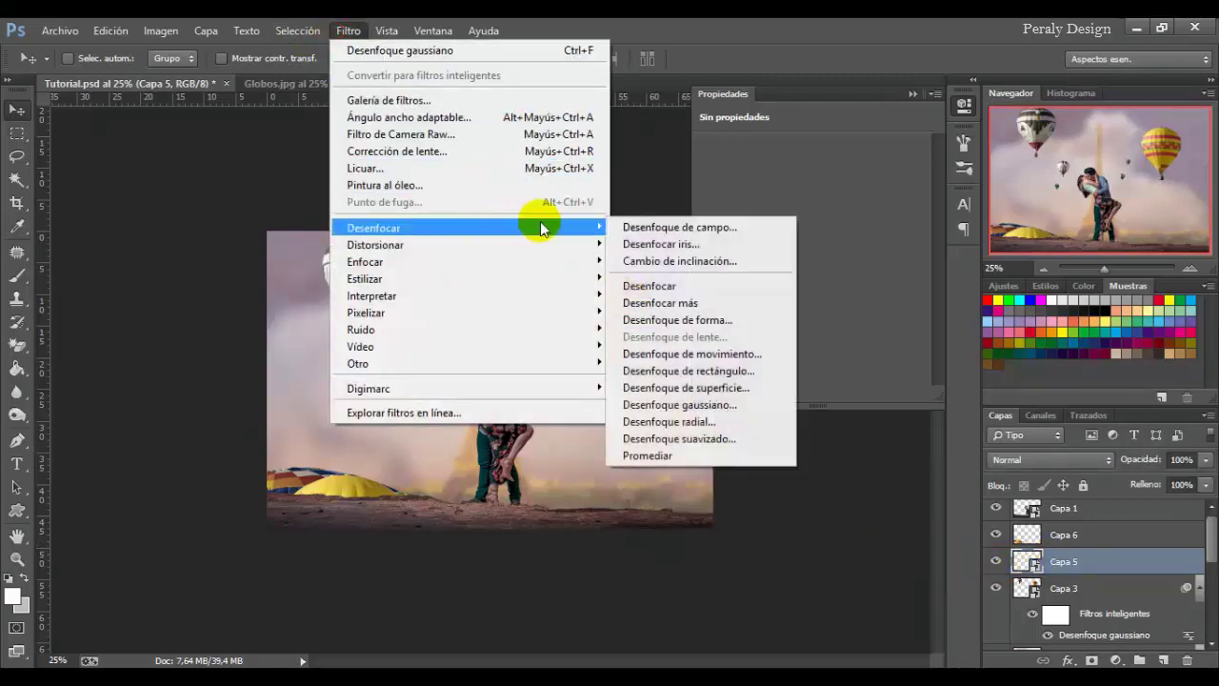
left_click(705, 407)
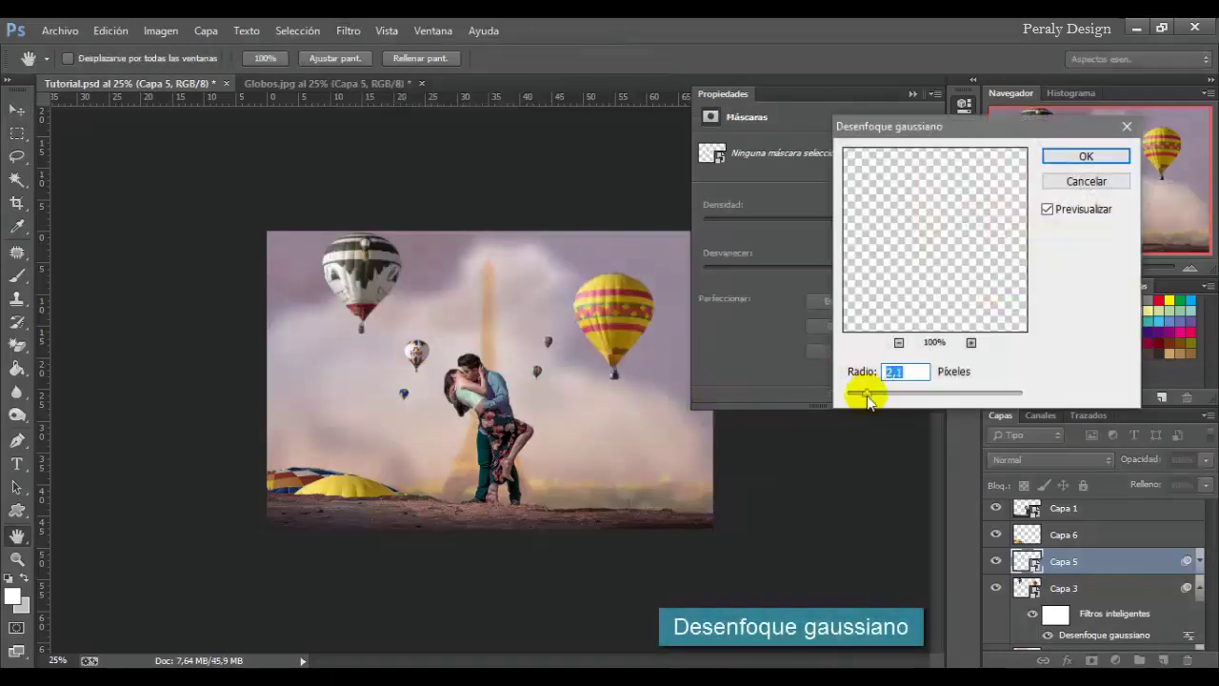
left_click_drag(868, 399, 870, 397)
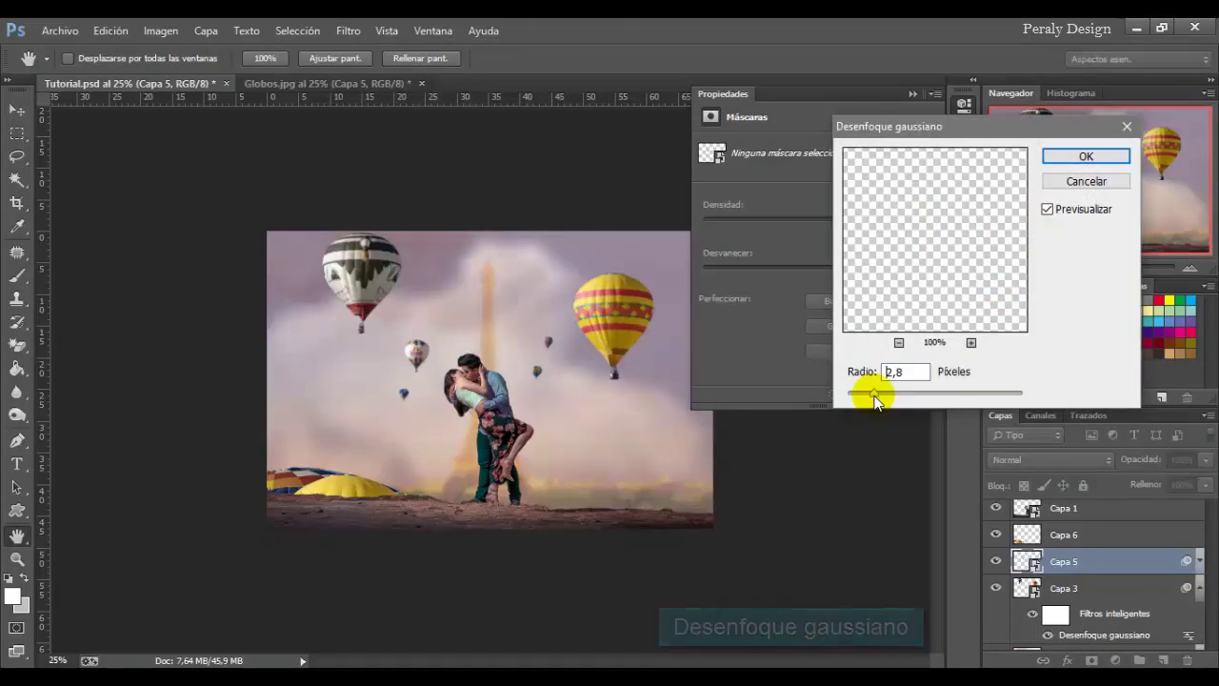
double_click(915, 374)
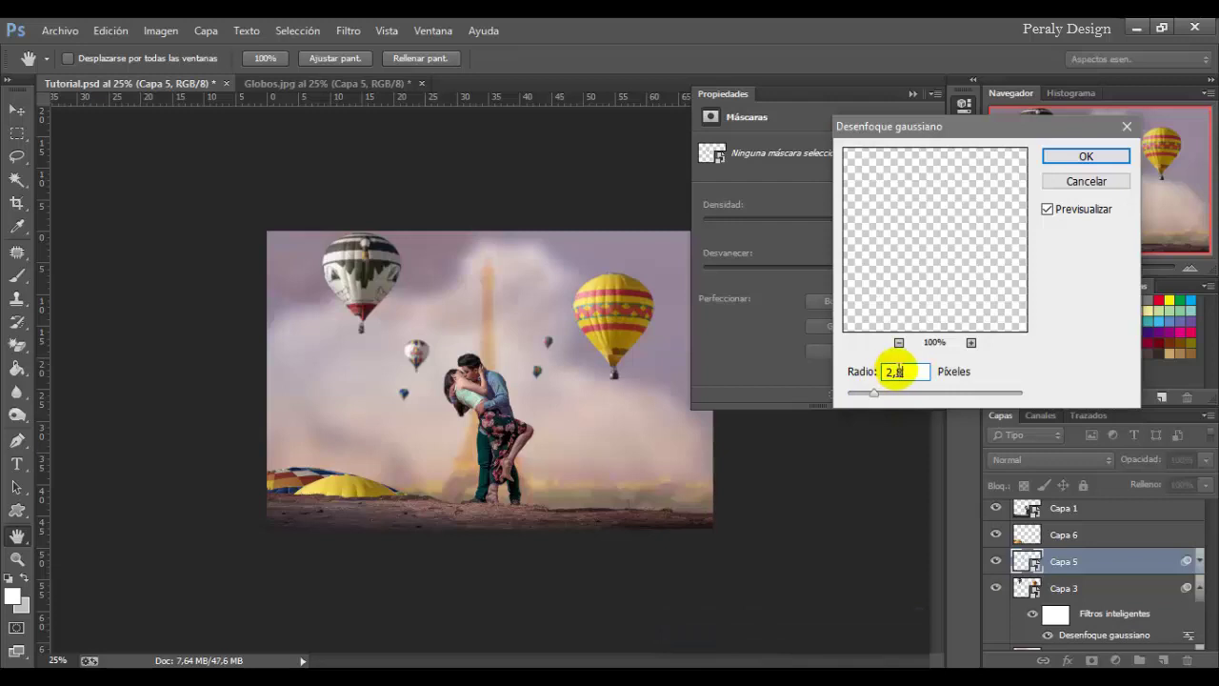
left_click(910, 375)
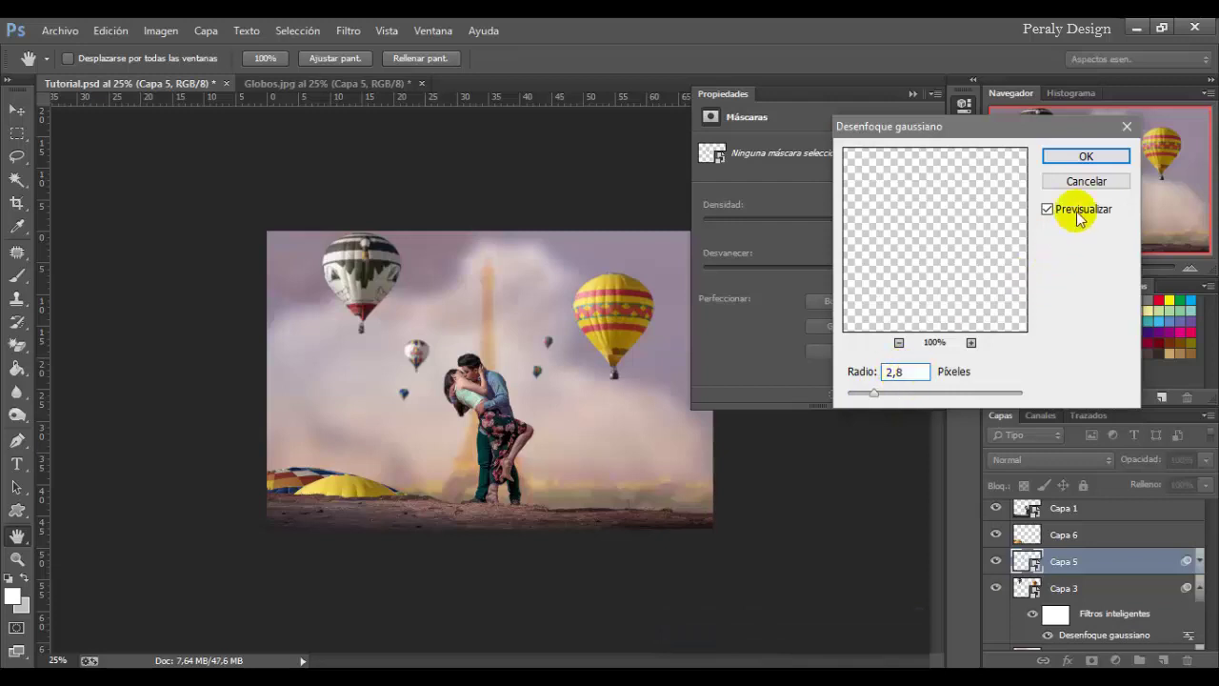
left_click(1087, 159)
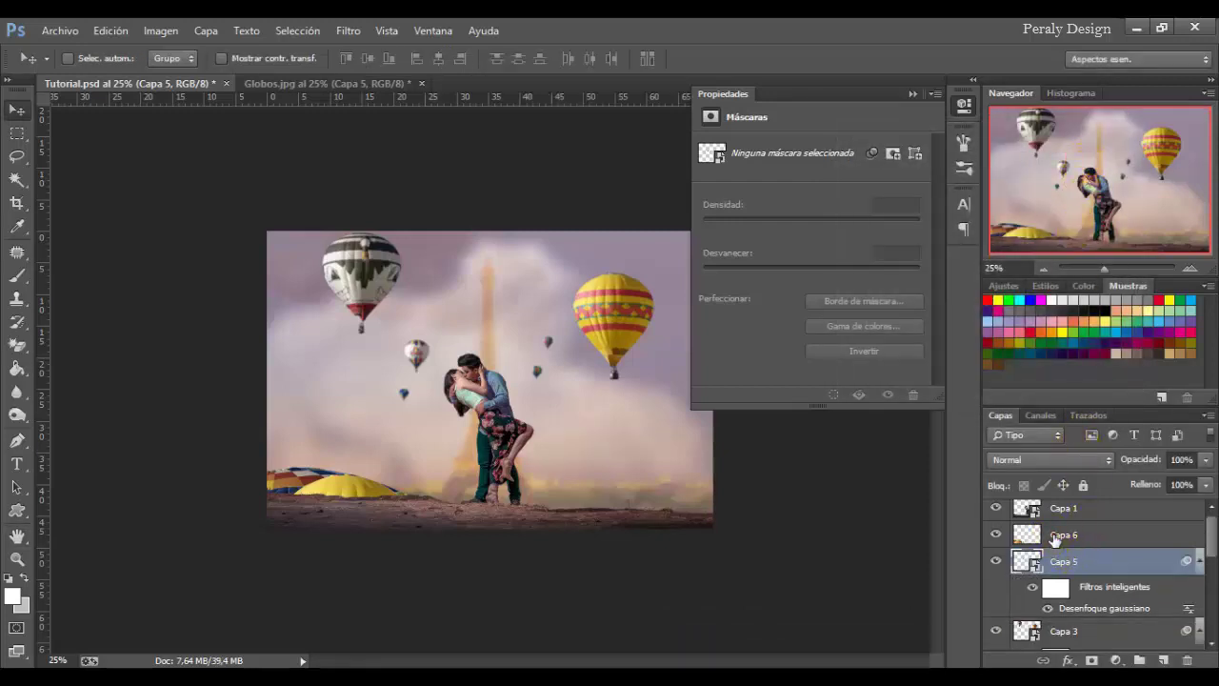
- Apply a Gaussian Blur with a 1,1-pixel radius to Capa 6 and check the layer by toggling its visibility
left_click(1057, 536)
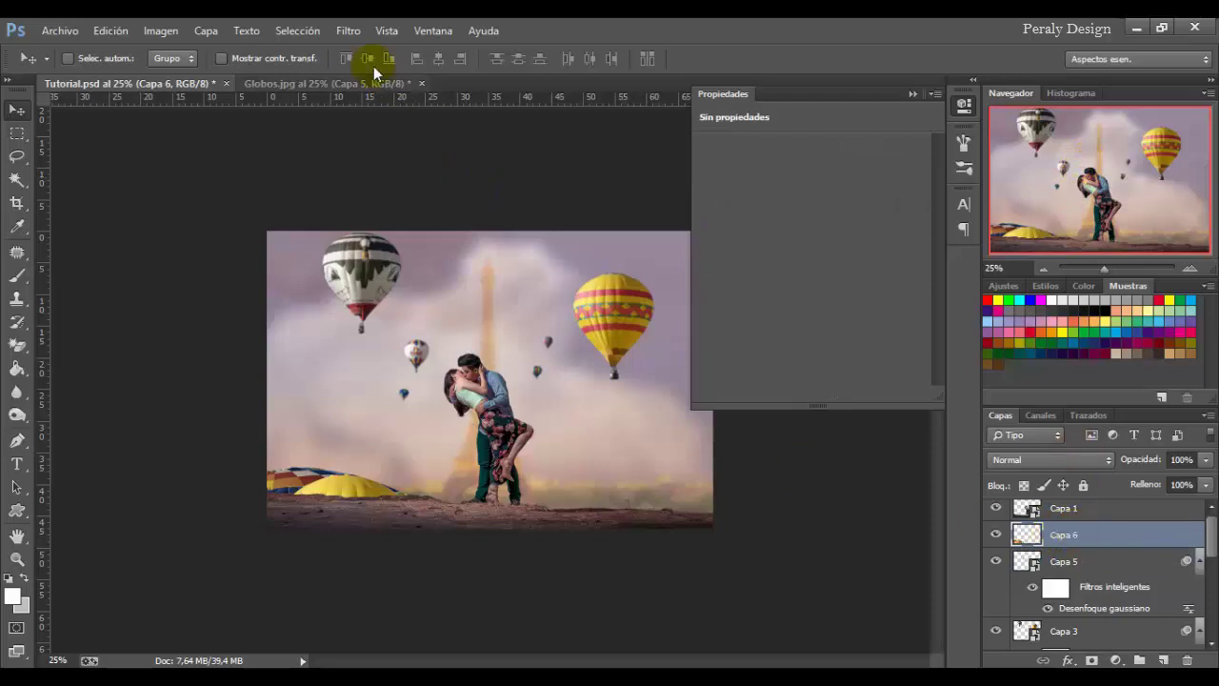
left_click(349, 35)
mouse_move(499, 227)
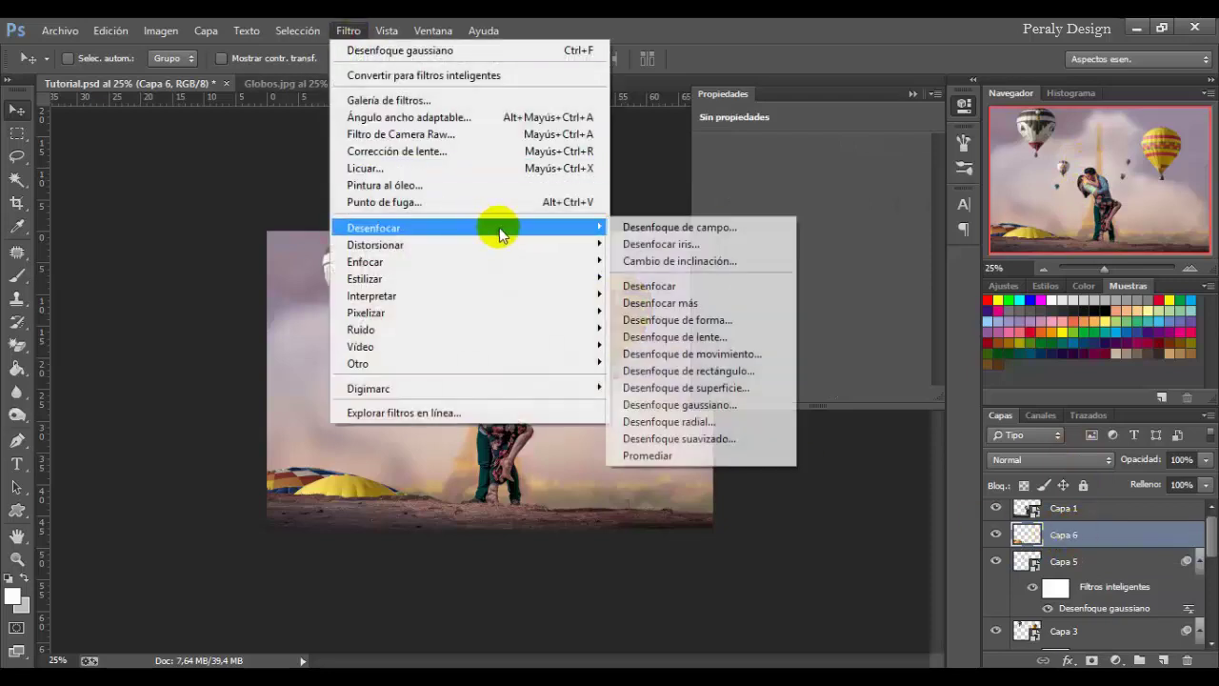
left_click(736, 408)
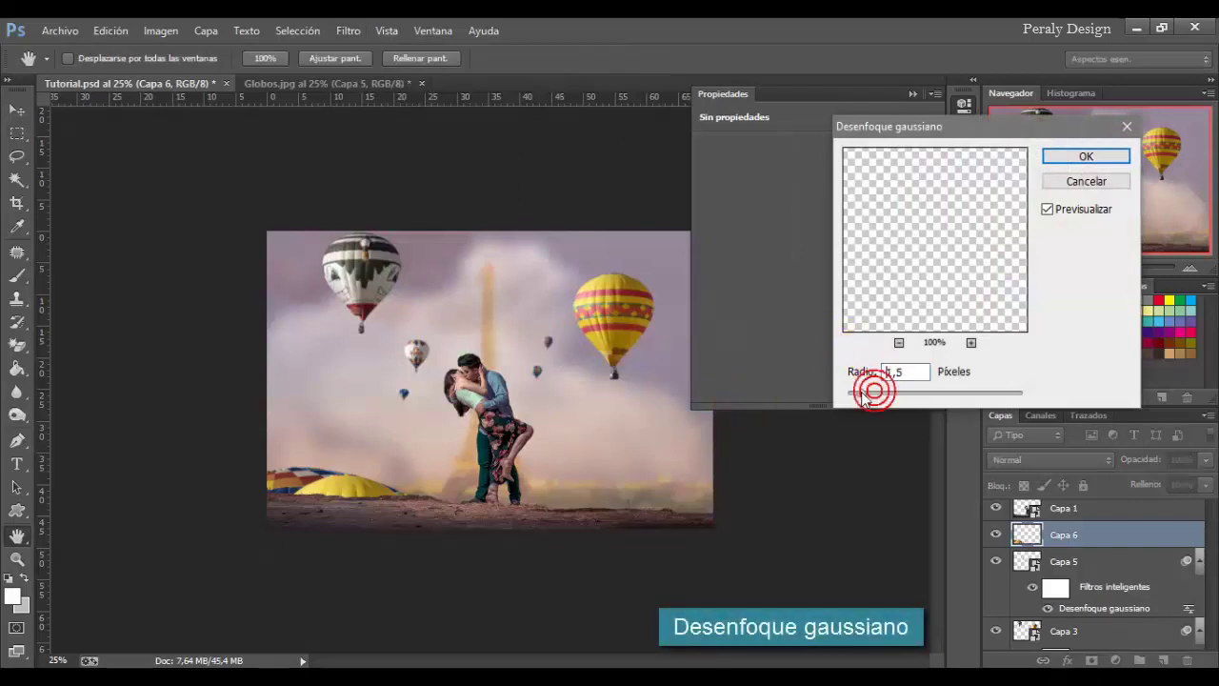
left_click_drag(862, 395, 857, 397)
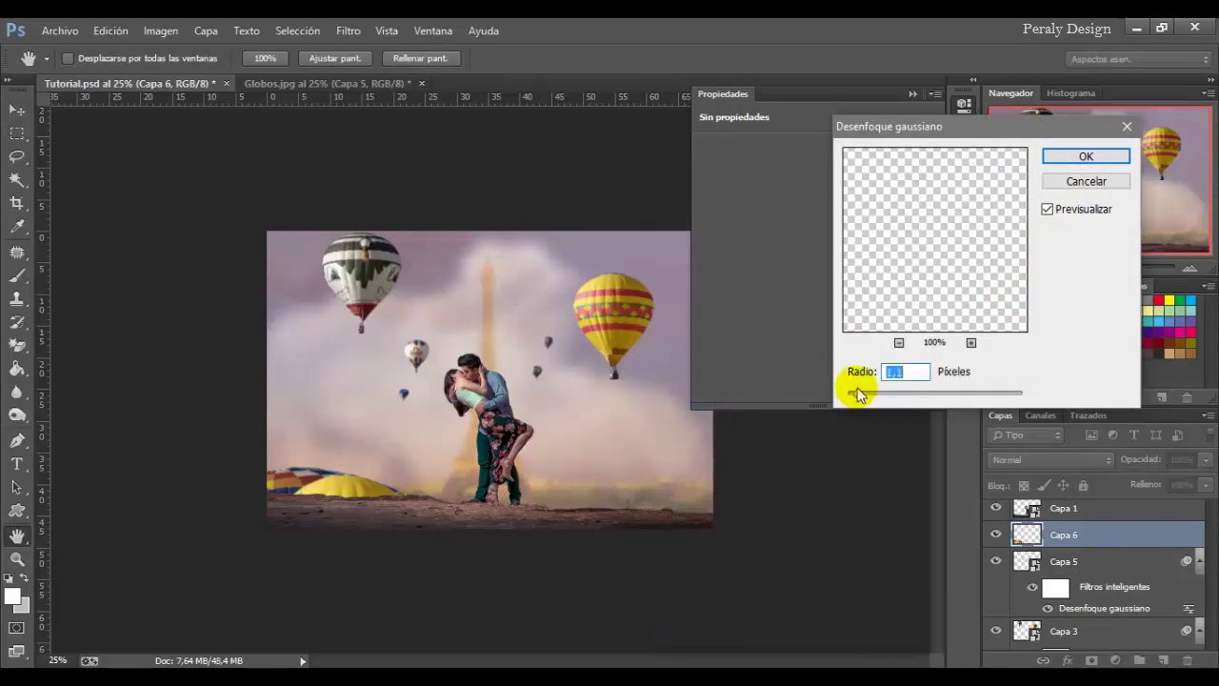
left_click(1086, 156)
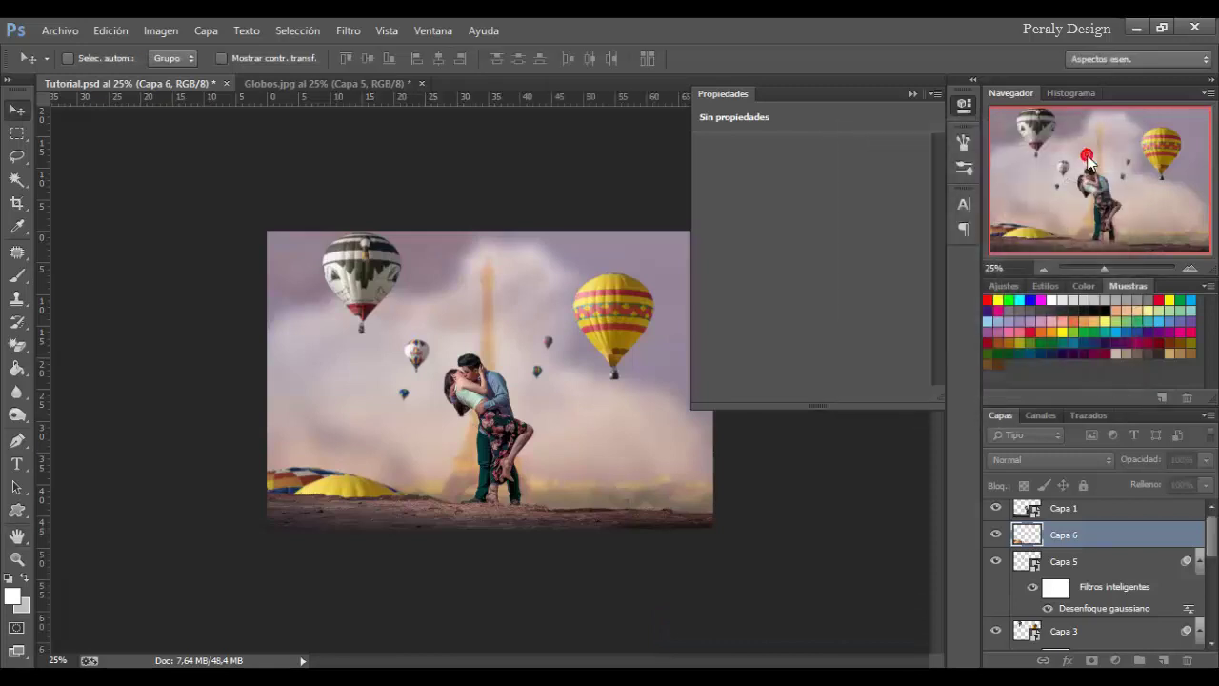
left_click(996, 537)
left_click(996, 536)
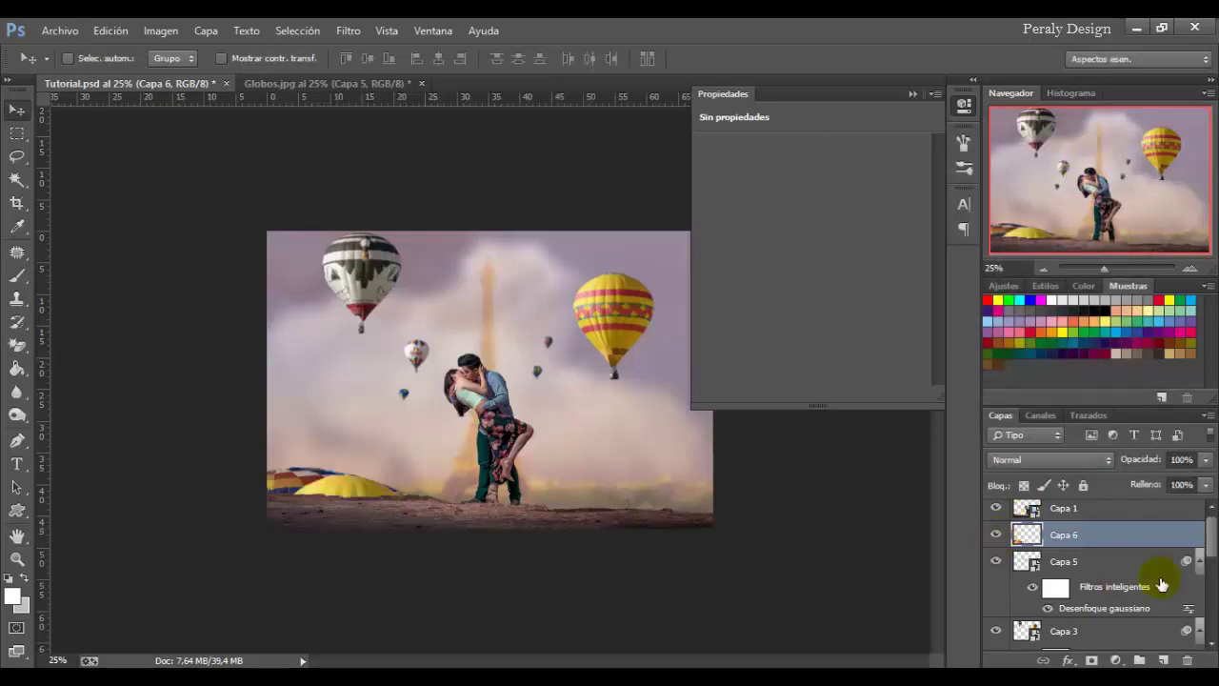
- Add a Hue/Saturation adjustment layer above Capa 6 with Saturation at -50 and compare the image with and without it
left_click_drag(1211, 533, 1052, 542)
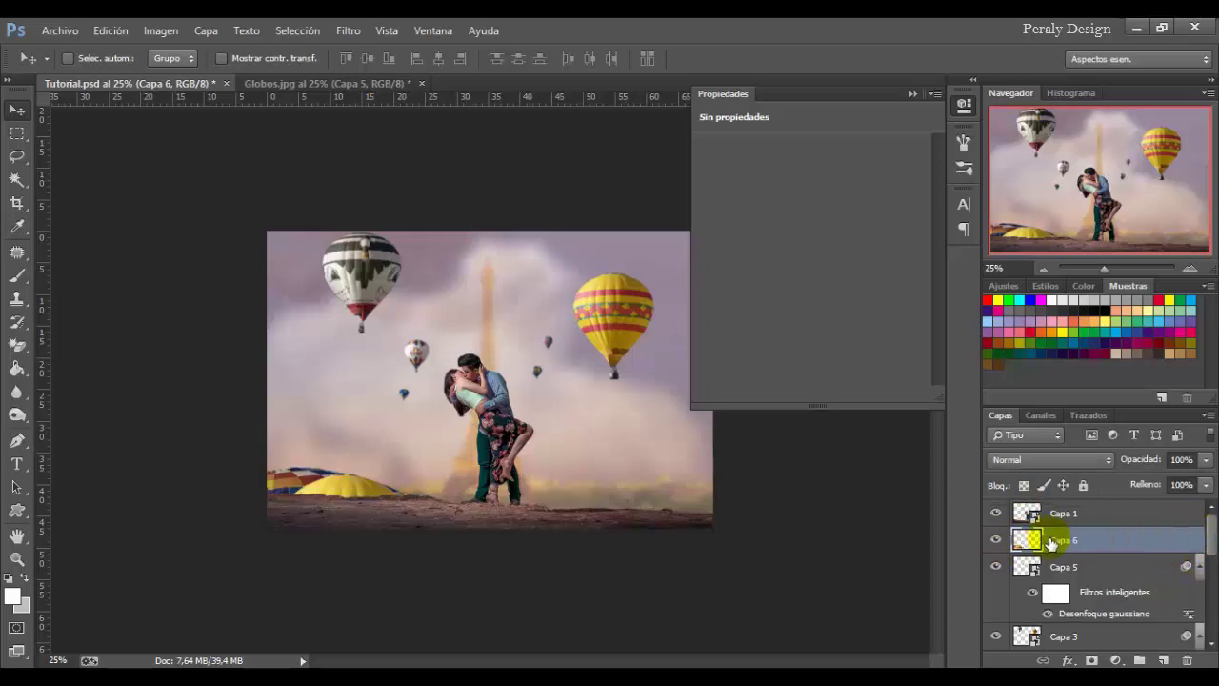
left_click(1115, 660)
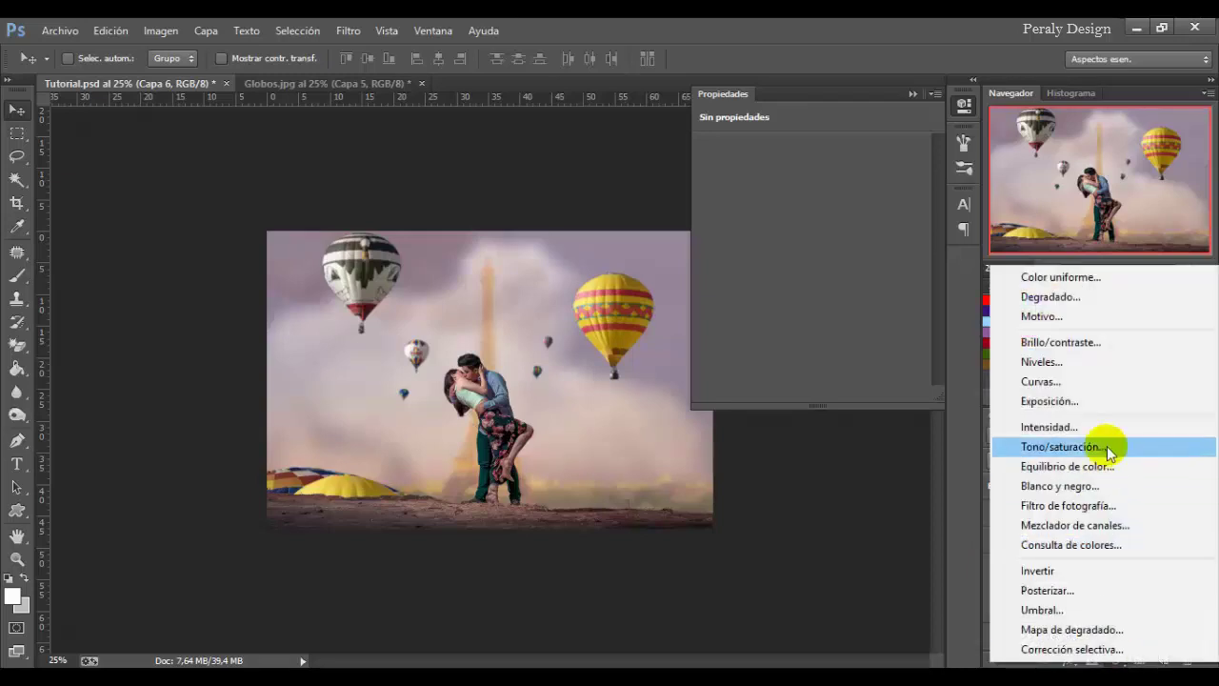
left_click(1051, 451)
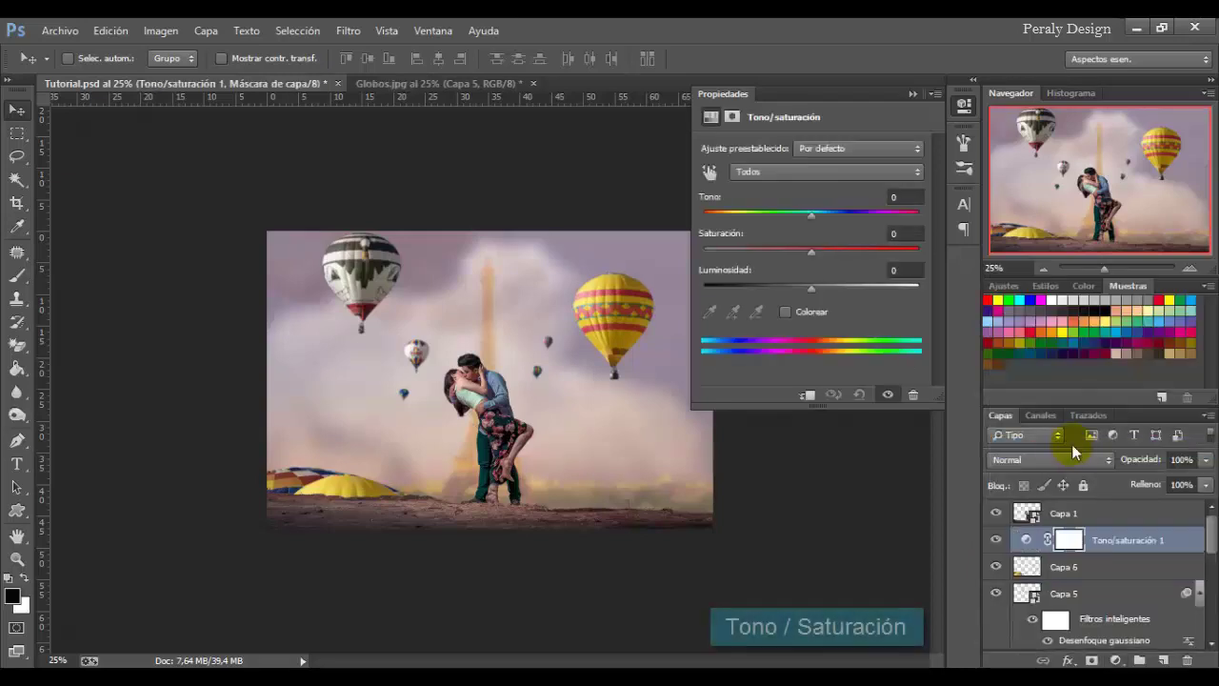
left_click(897, 228)
type("-50")
key("Return")
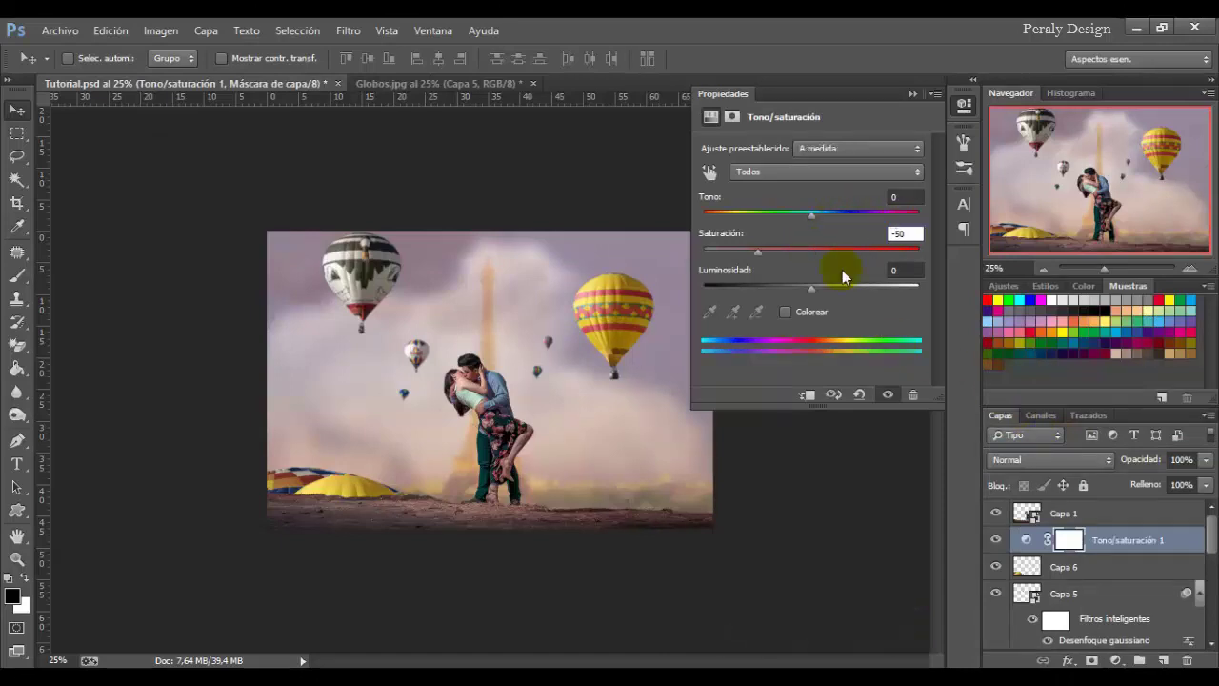
left_click(897, 233)
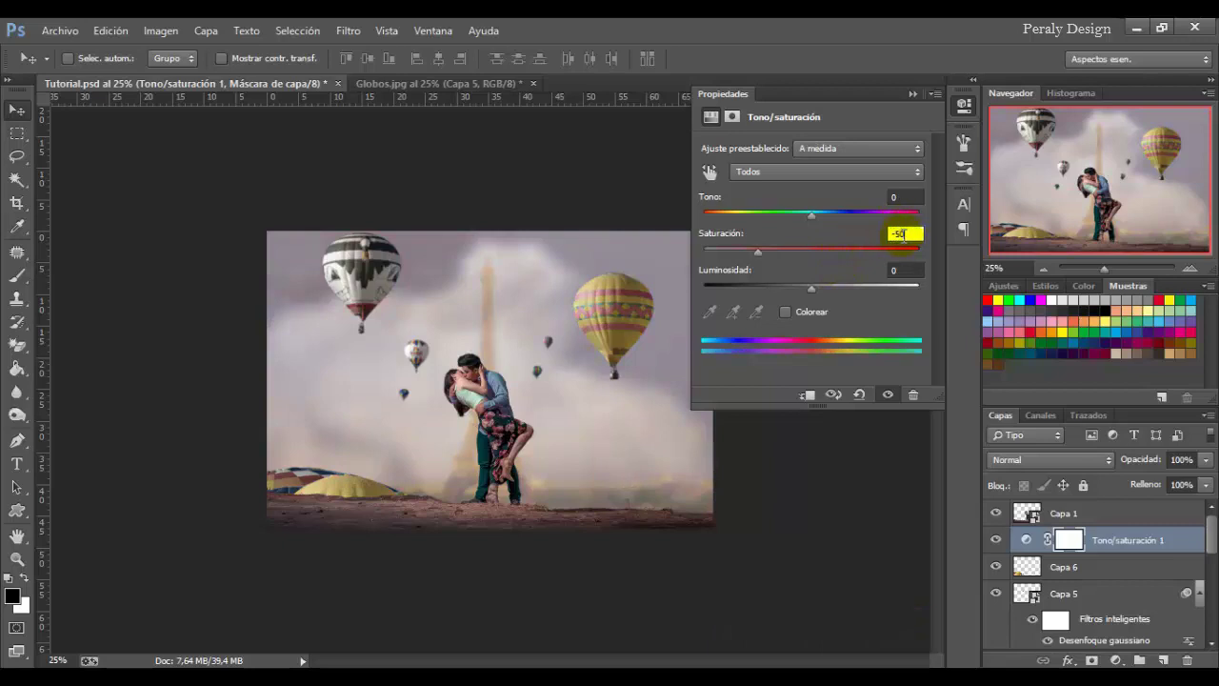
left_click(996, 540)
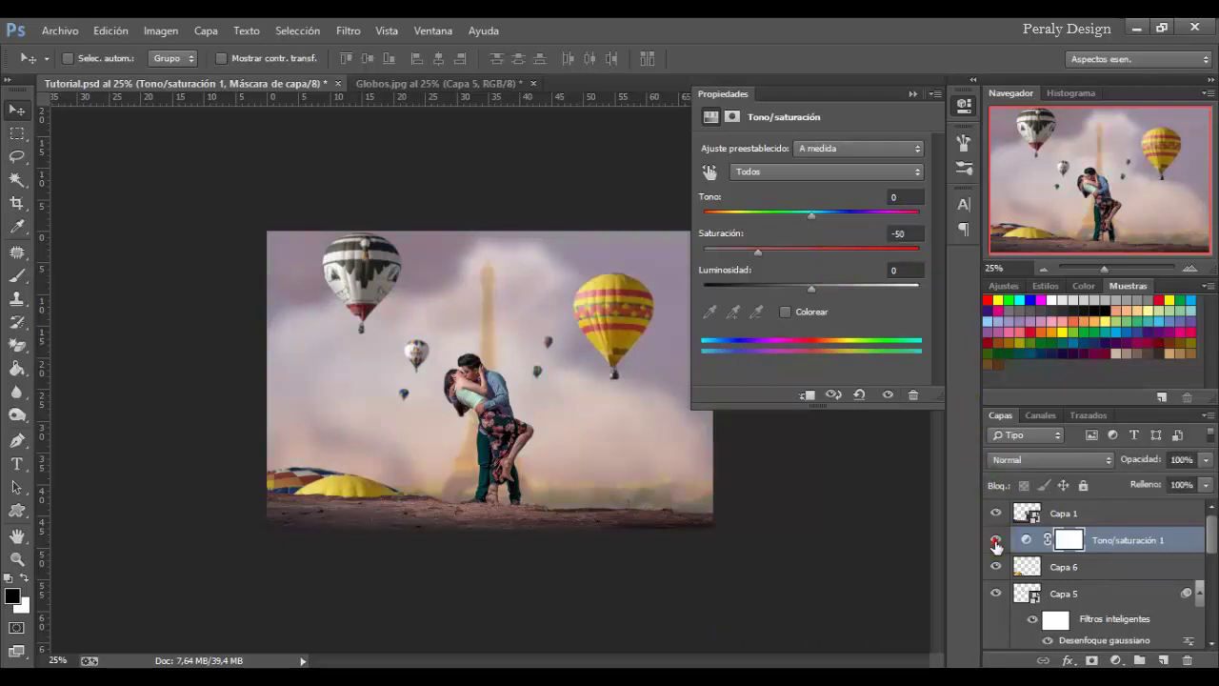
left_click(996, 540)
- Add a Brightness/Contrast adjustment layer above Tono/saturación 1 with brightness at -60 and compare its effect
left_click(1115, 660)
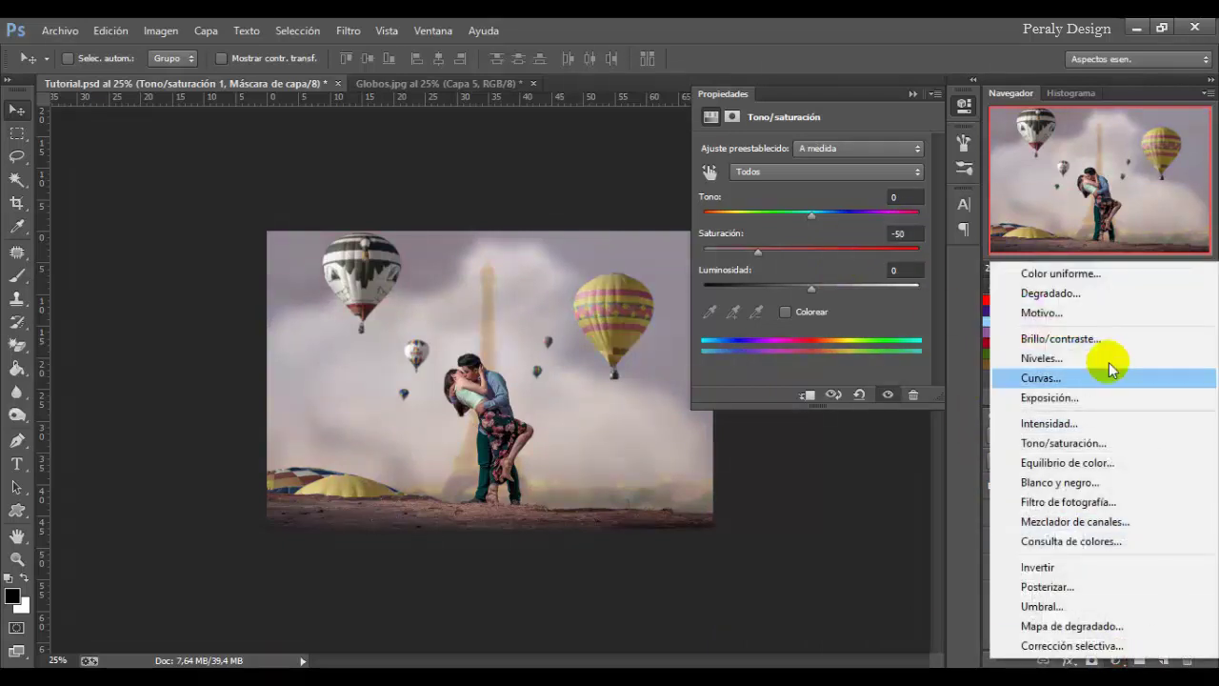
left_click(1061, 340)
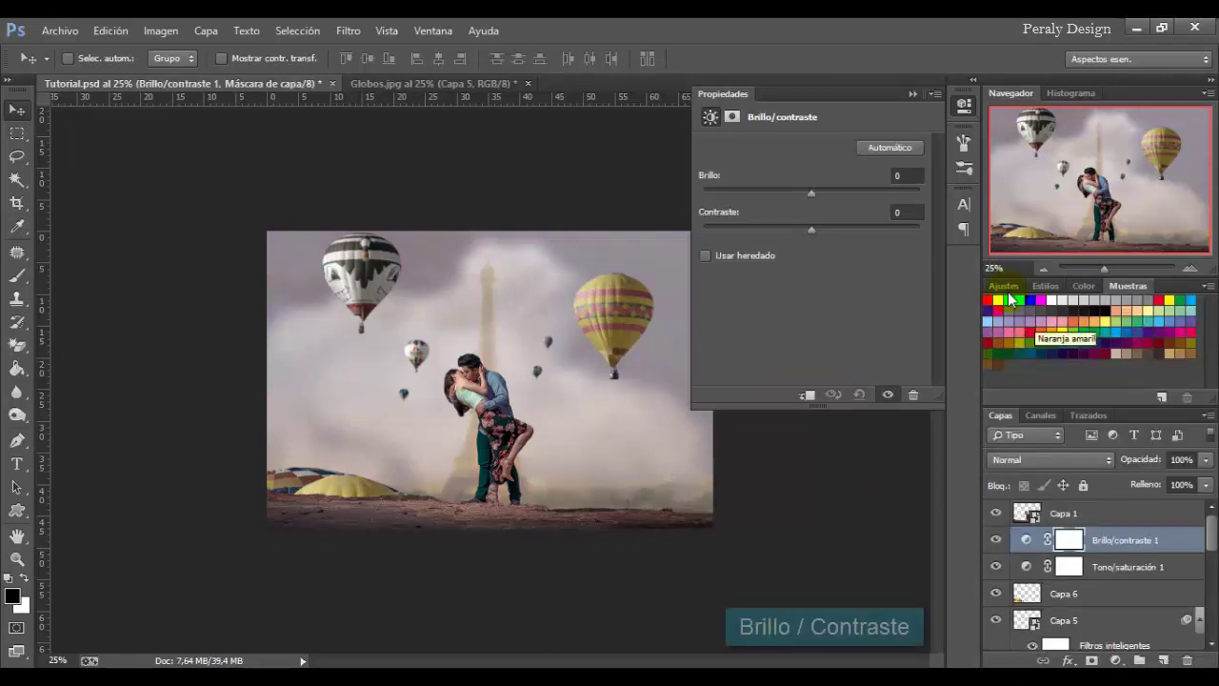
type("-60")
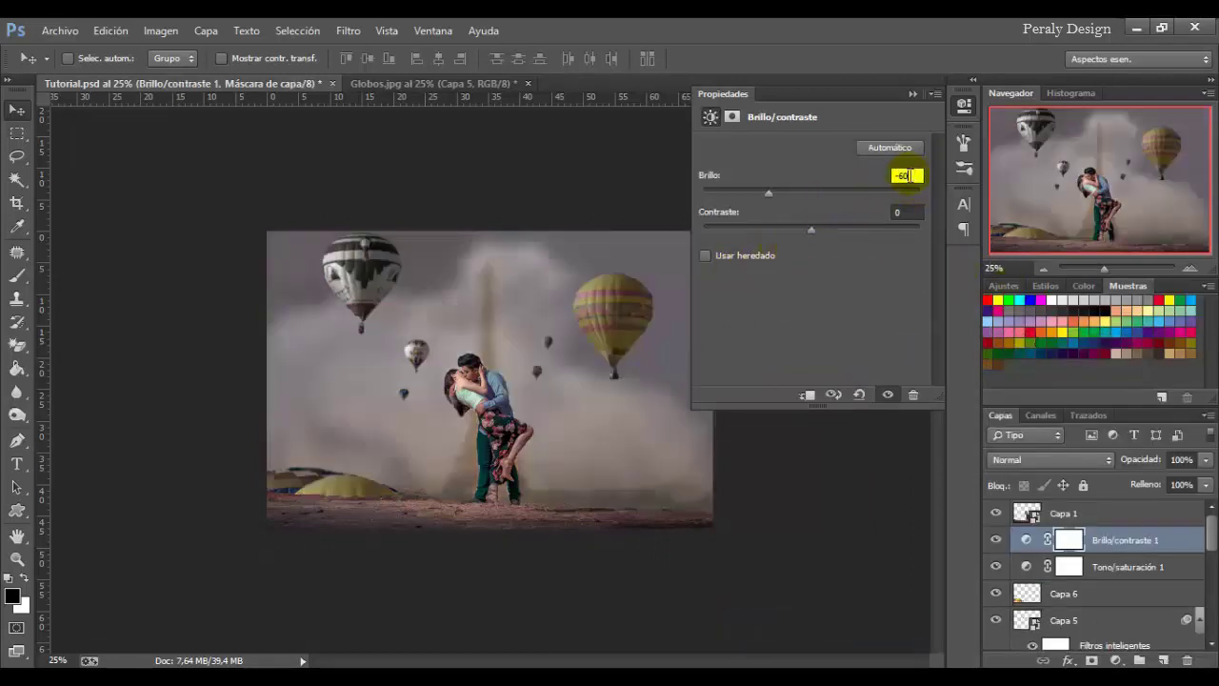
left_click(997, 540)
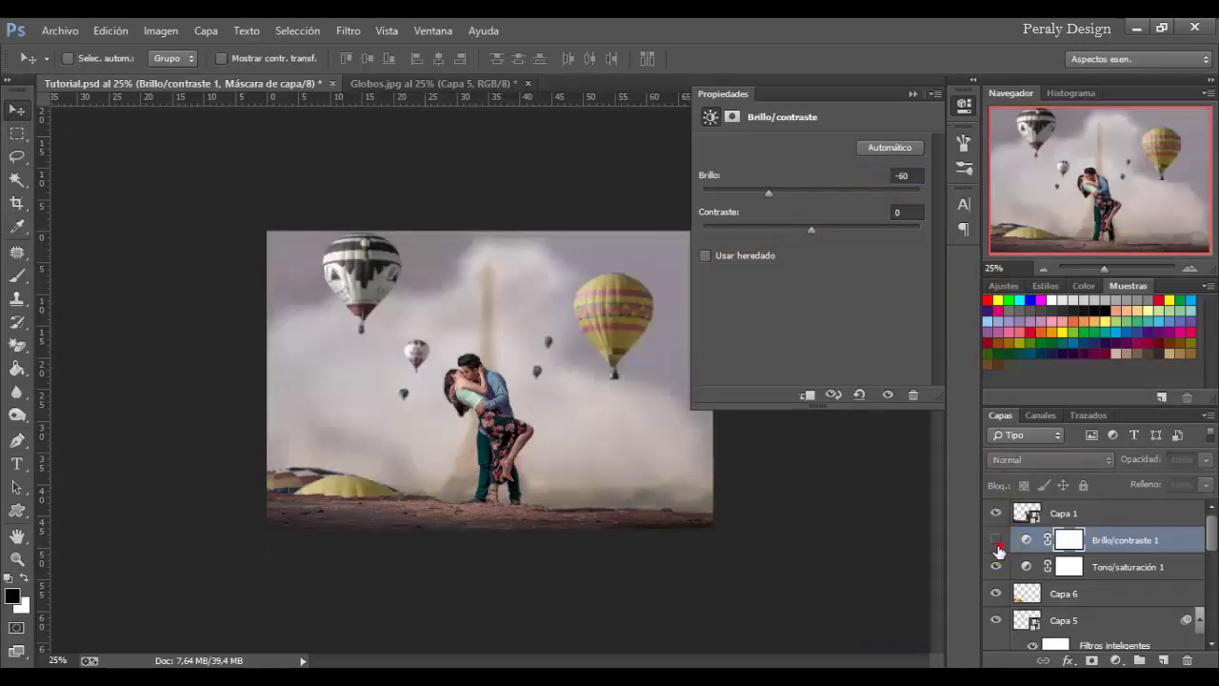
left_click(997, 541)
- Add a Curves adjustment layer above the couple's layer, Capa 1, and clip it to that layer
left_click(1076, 515)
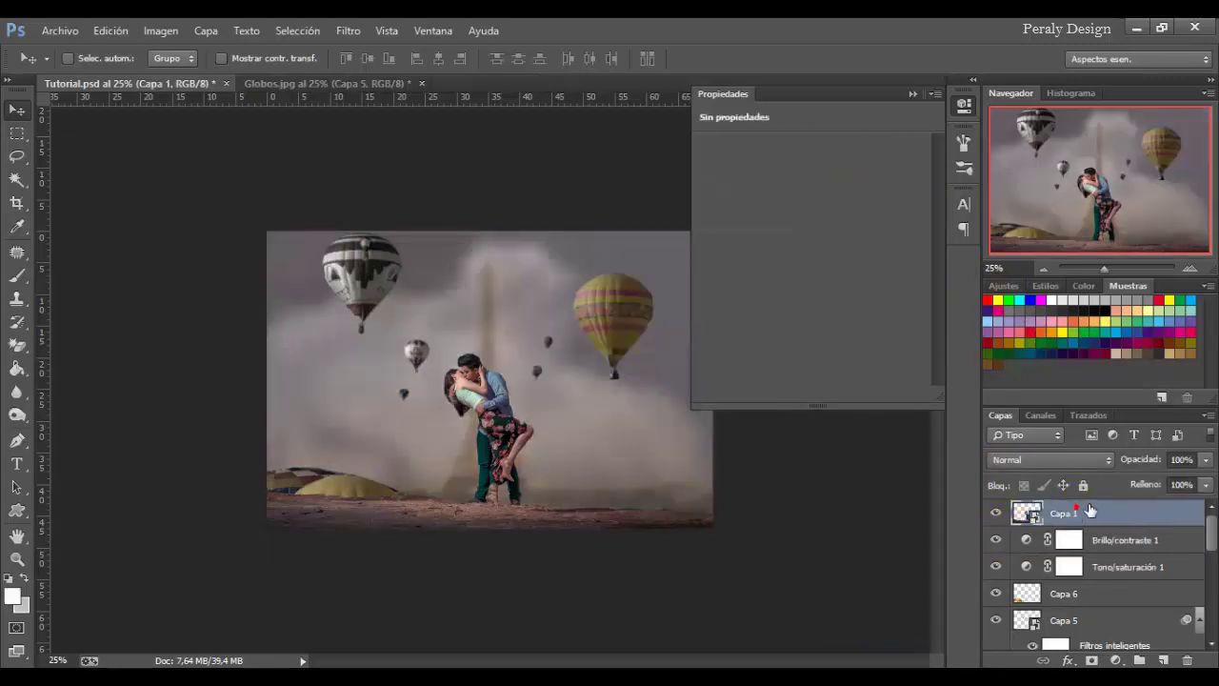
left_click(1116, 660)
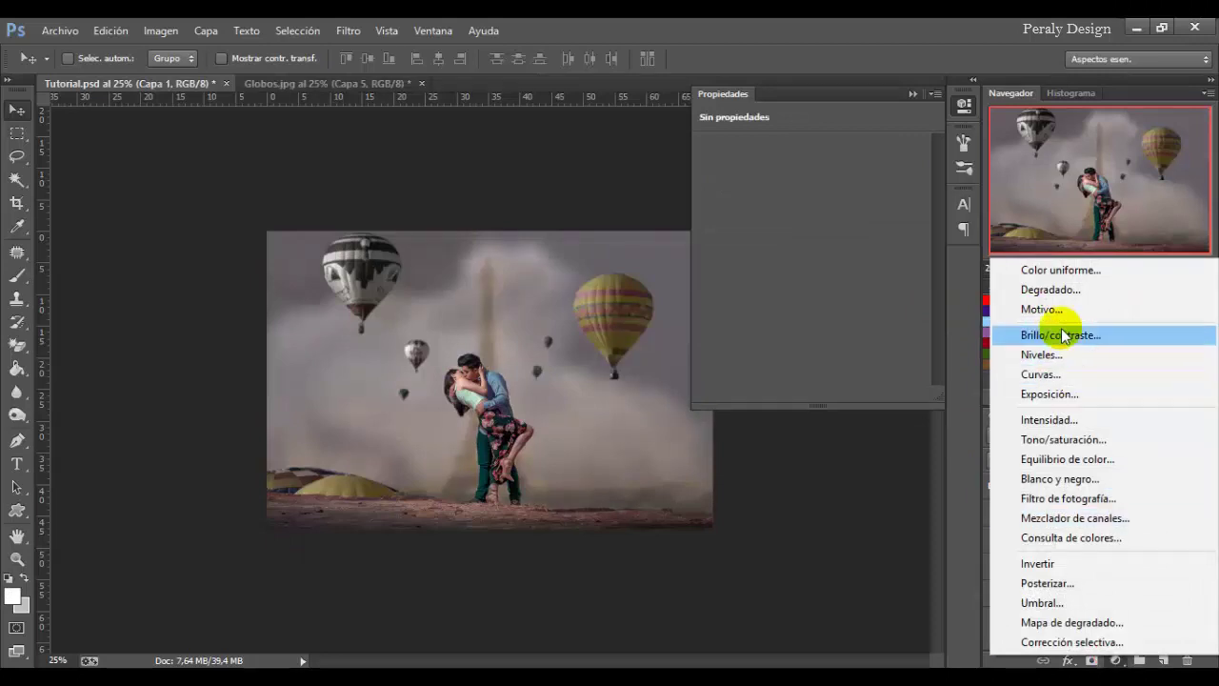
left_click(1038, 374)
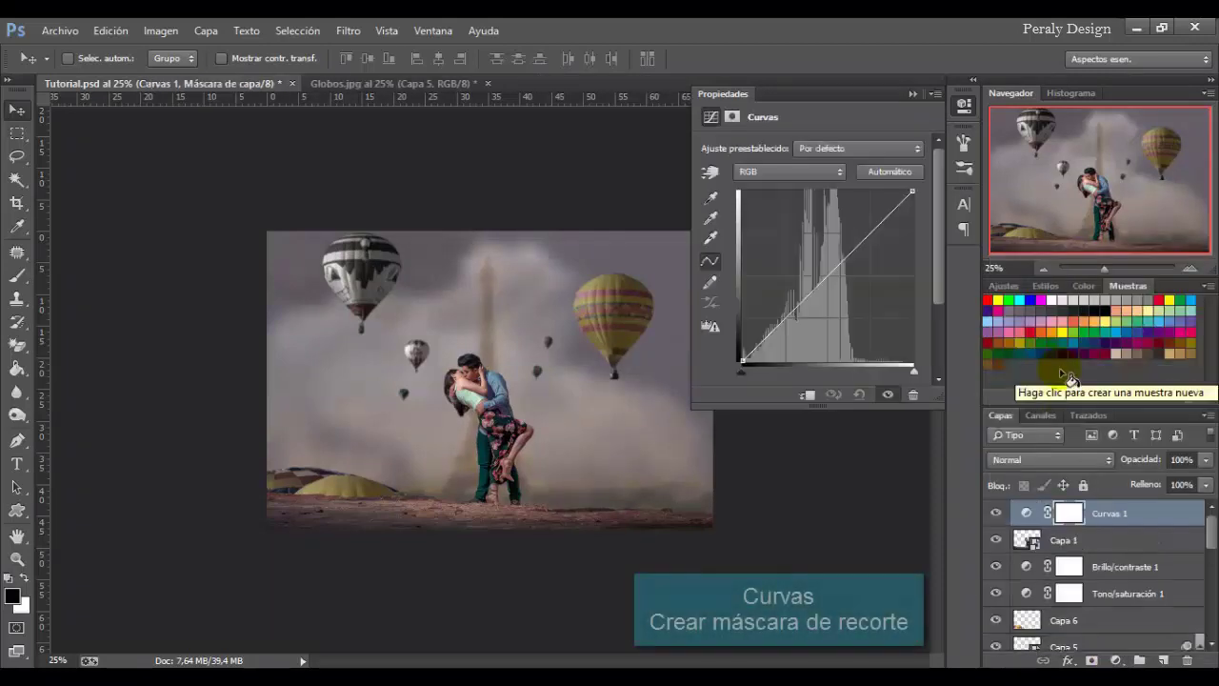
right_click(1094, 514)
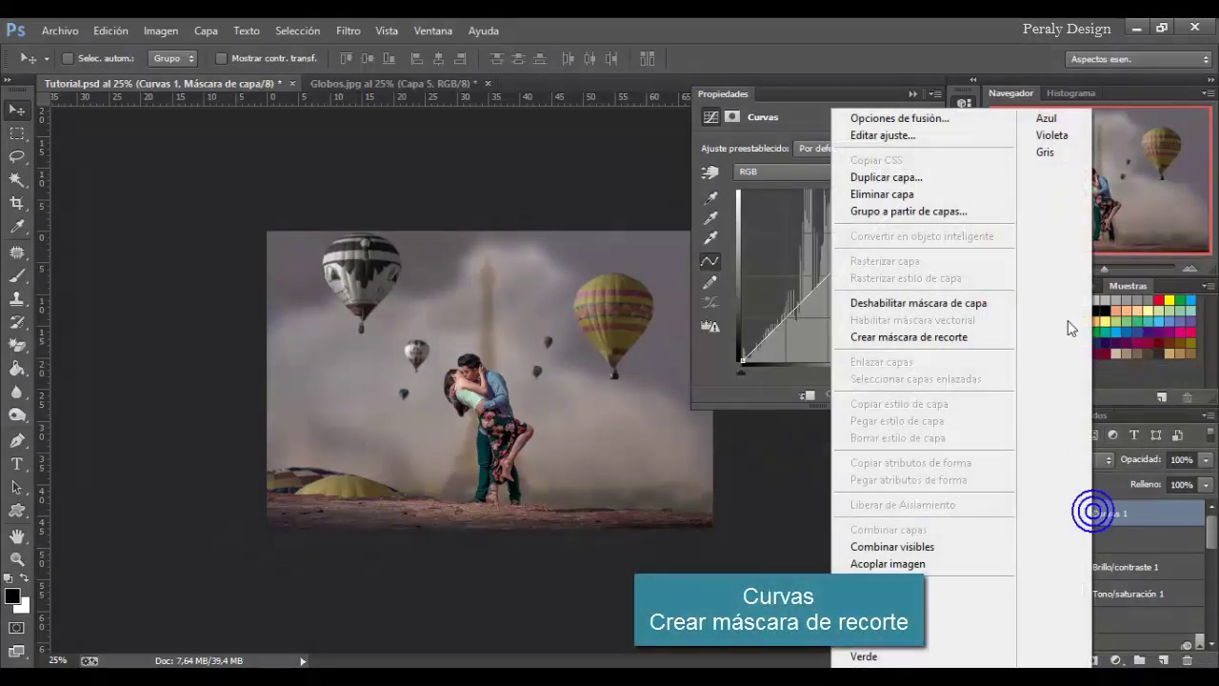
left_click(914, 338)
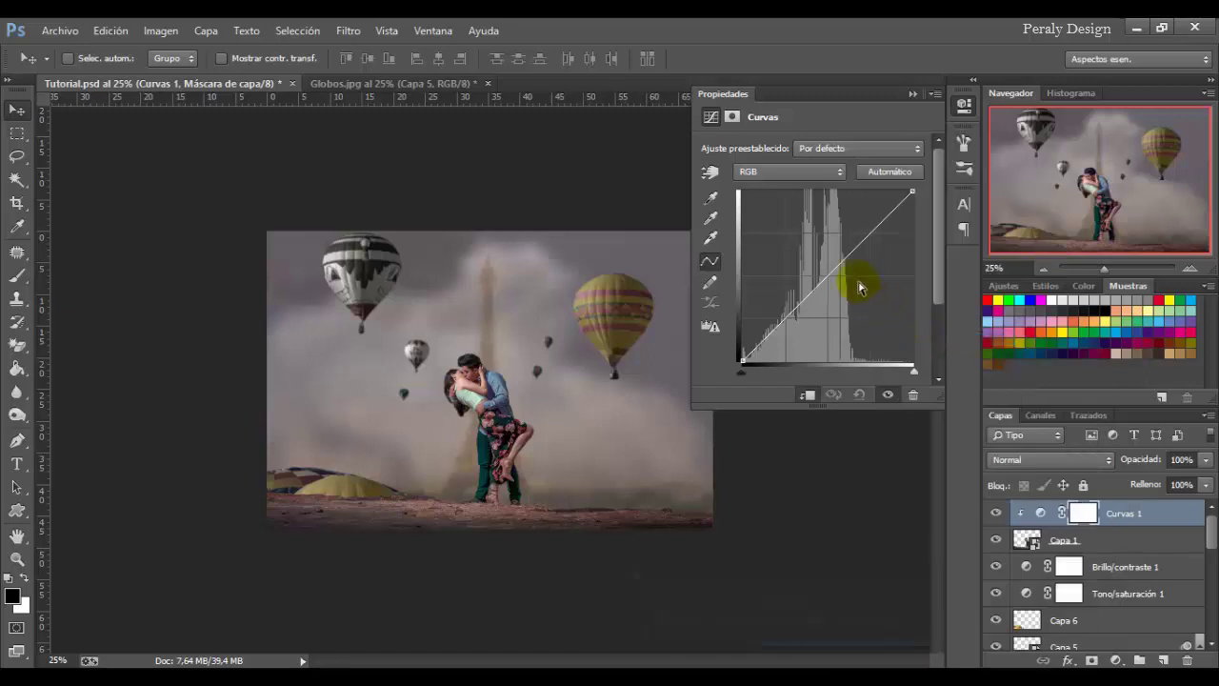
- Raise the RGB curve slightly with one point just above its middle to brighten the couple, and compare the effect
left_click(835, 263)
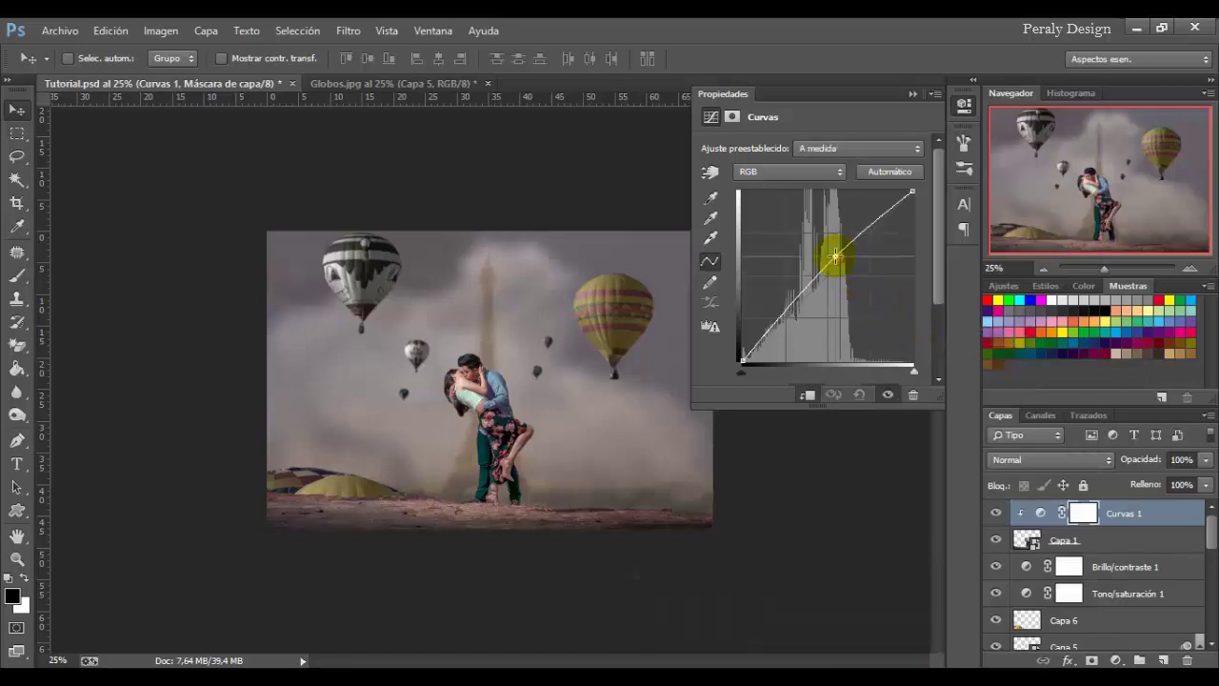
left_click(915, 358)
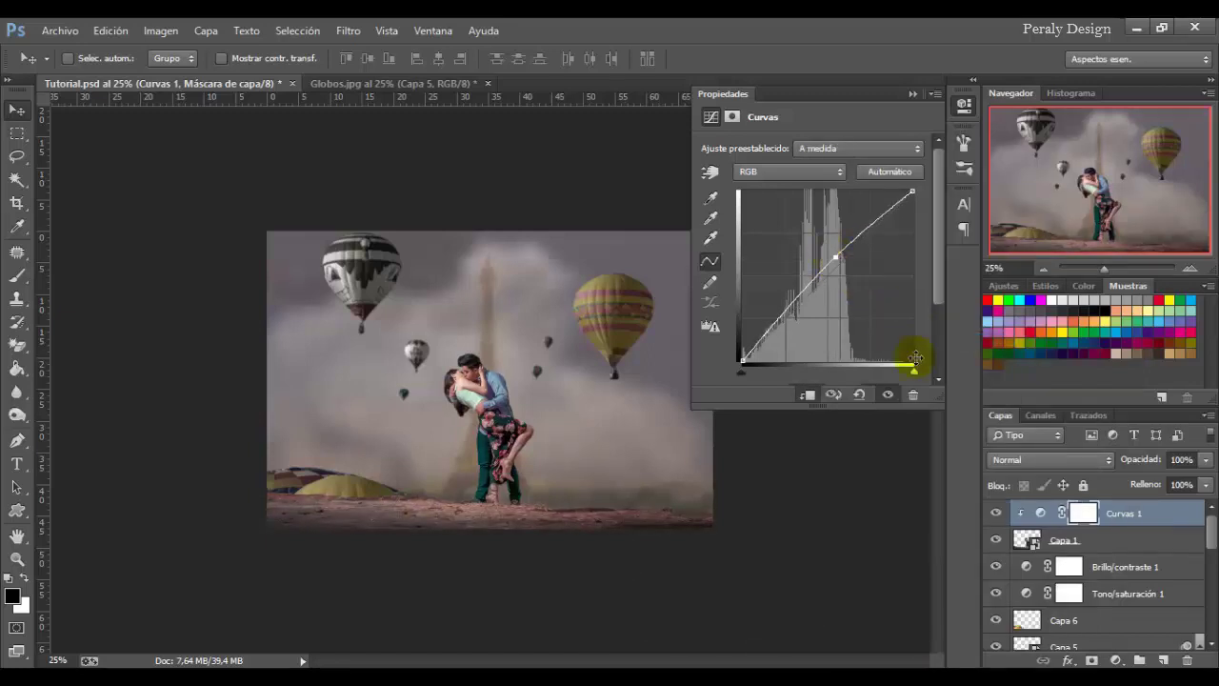
left_click(994, 515)
left_click(994, 515)
left_click(994, 515)
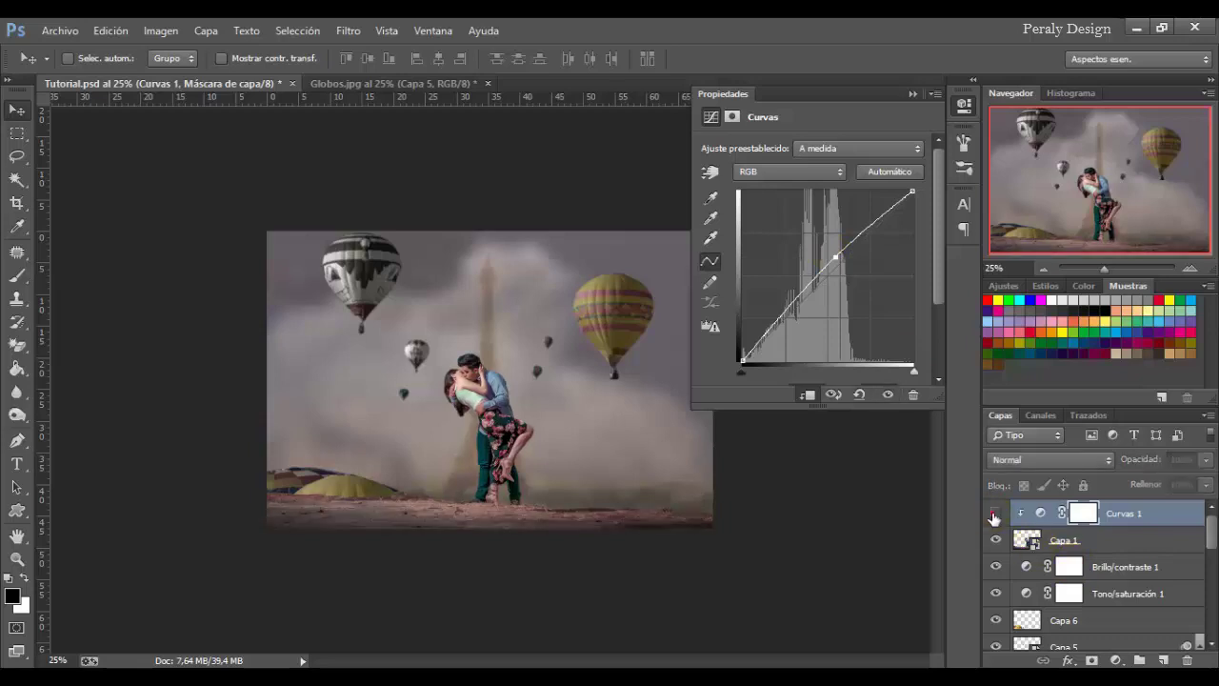
left_click(995, 515)
- Stamp all visible layers into a new merged layer above Curvas 1 and collapse the adjustment properties
left_click(1111, 514)
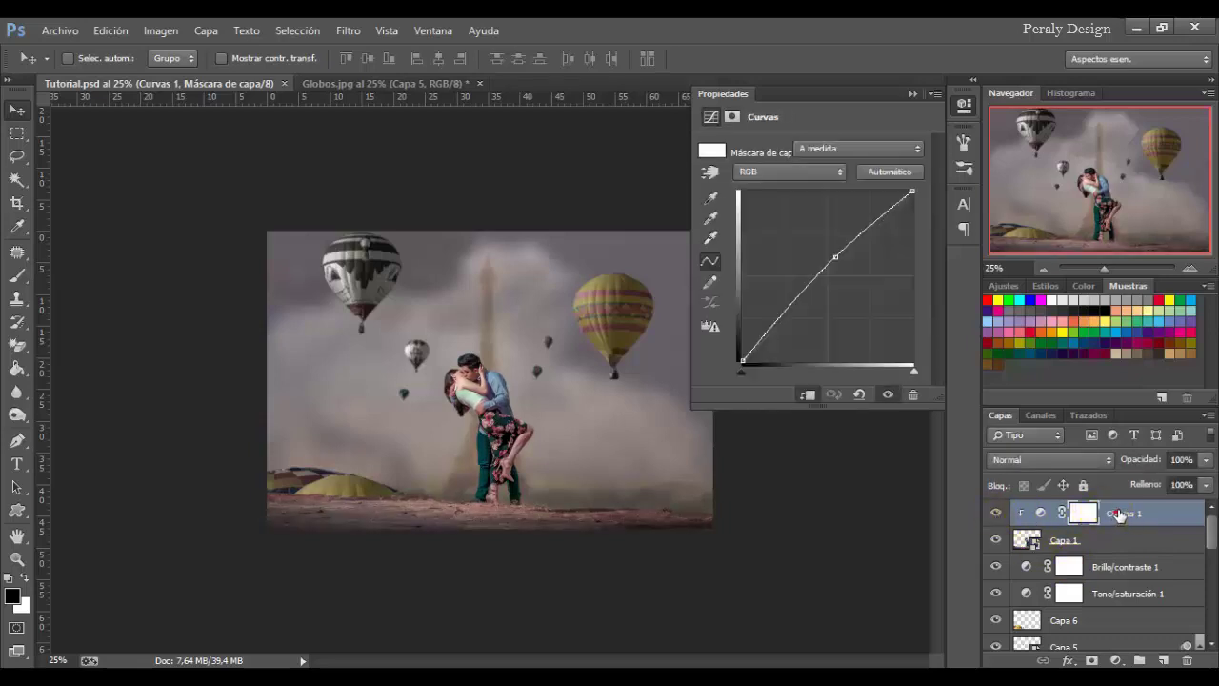
key("ctrl+shift+alt+e")
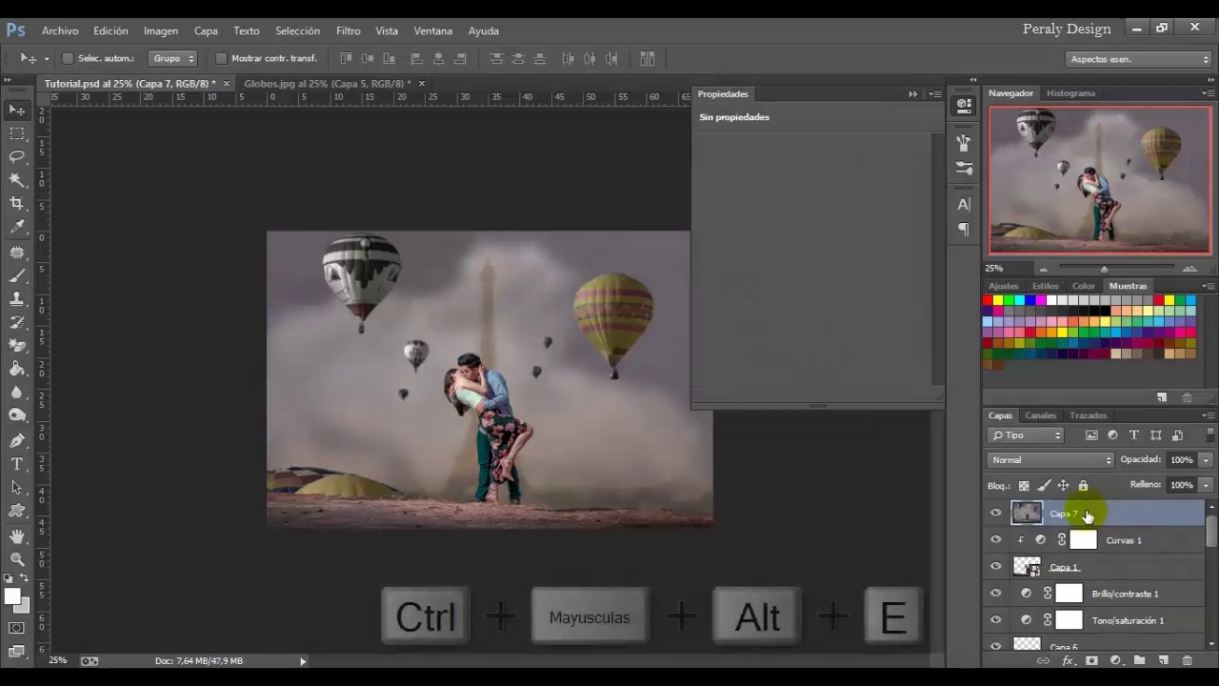
left_click(913, 93)
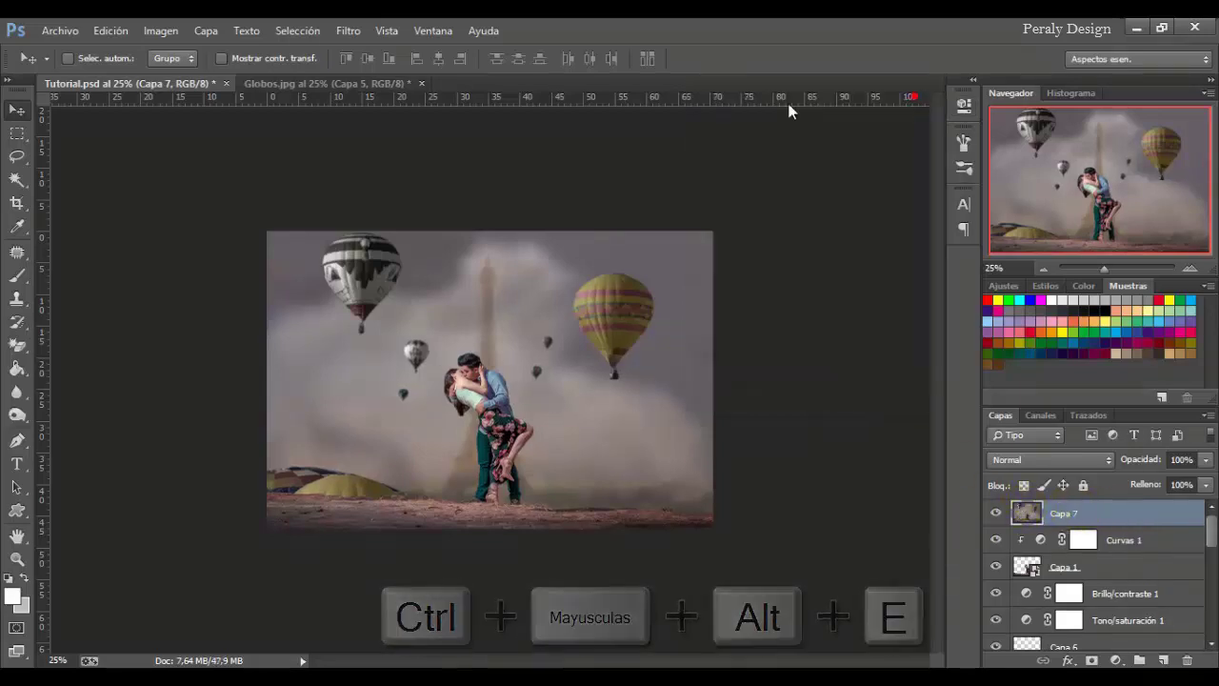
- Open the merged layer in the Camera Raw filter, set Temperatura to +10 and Matiz to -40, and compare with the original
left_click(348, 31)
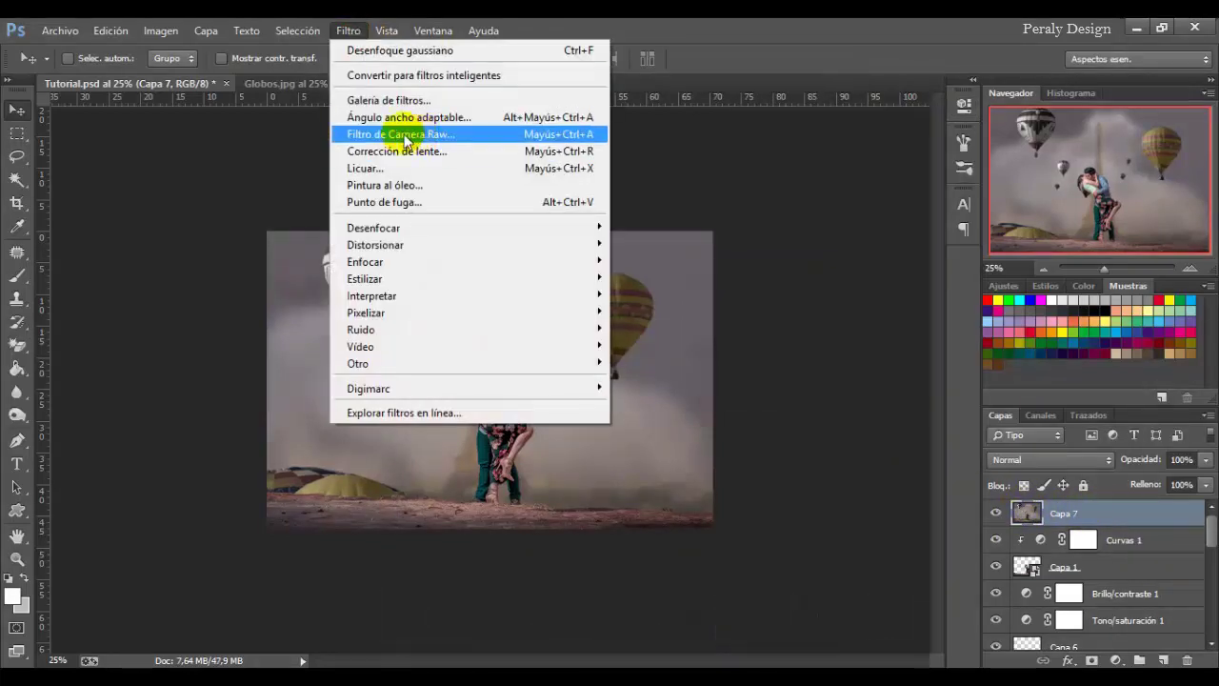
left_click(483, 139)
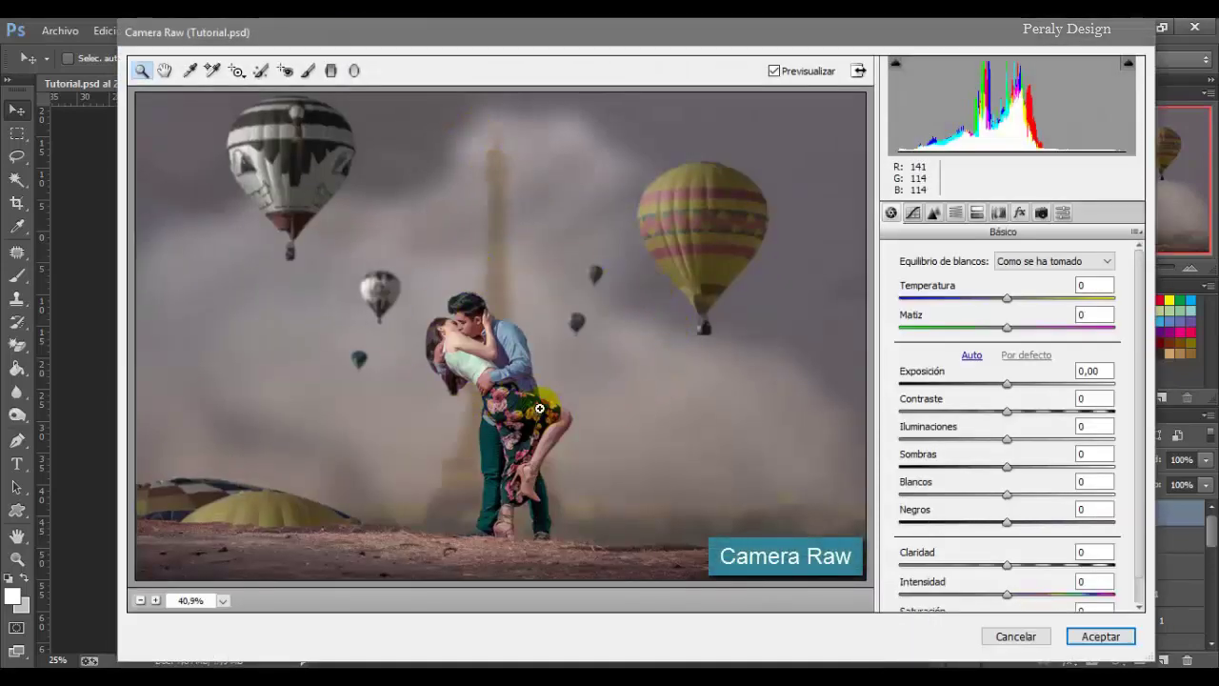
left_click_drag(1007, 298, 1020, 307)
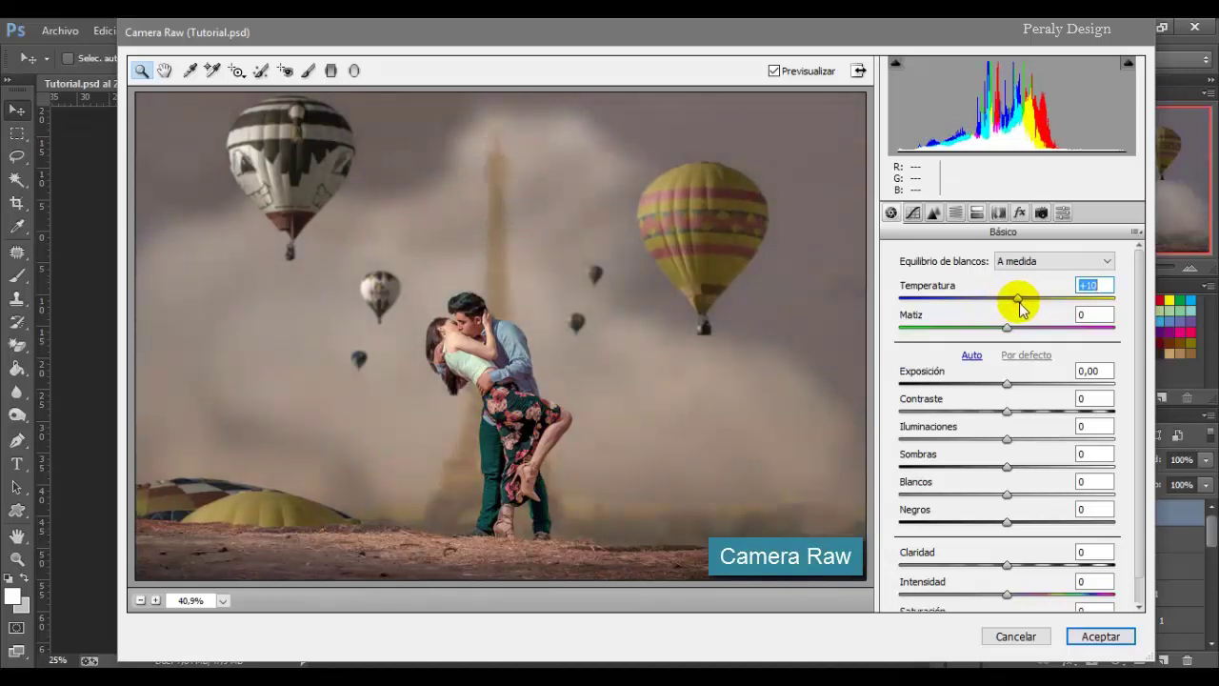
left_click(1091, 284)
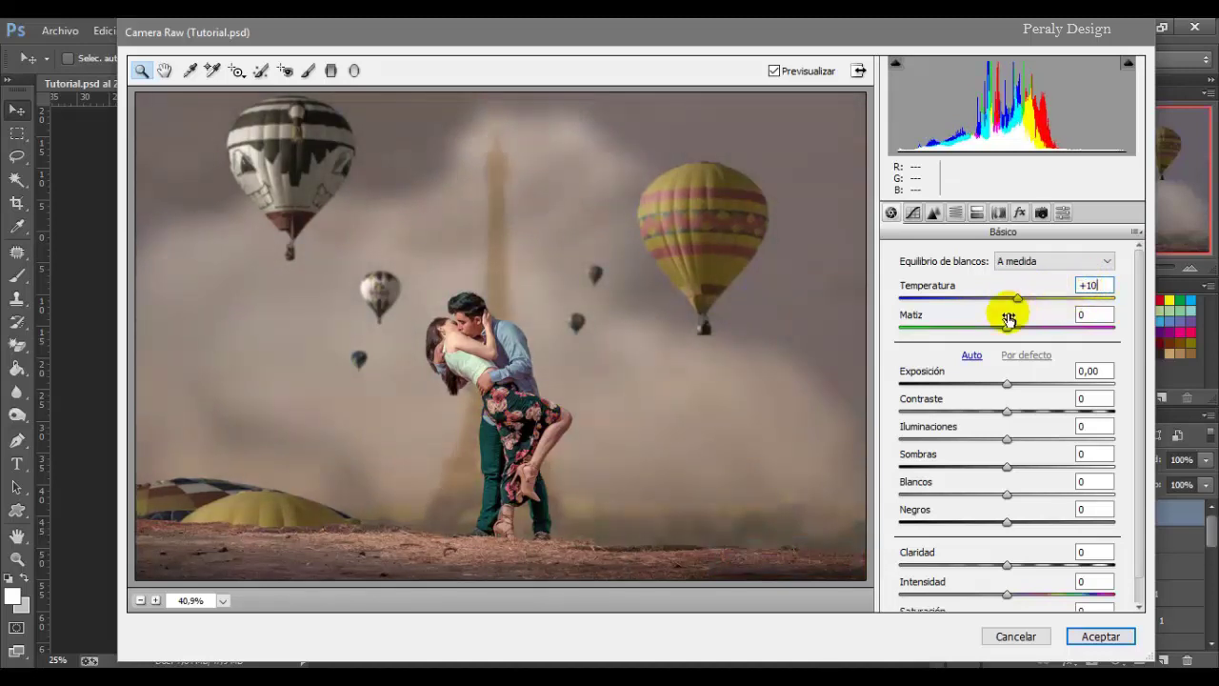
left_click_drag(1000, 331, 968, 330)
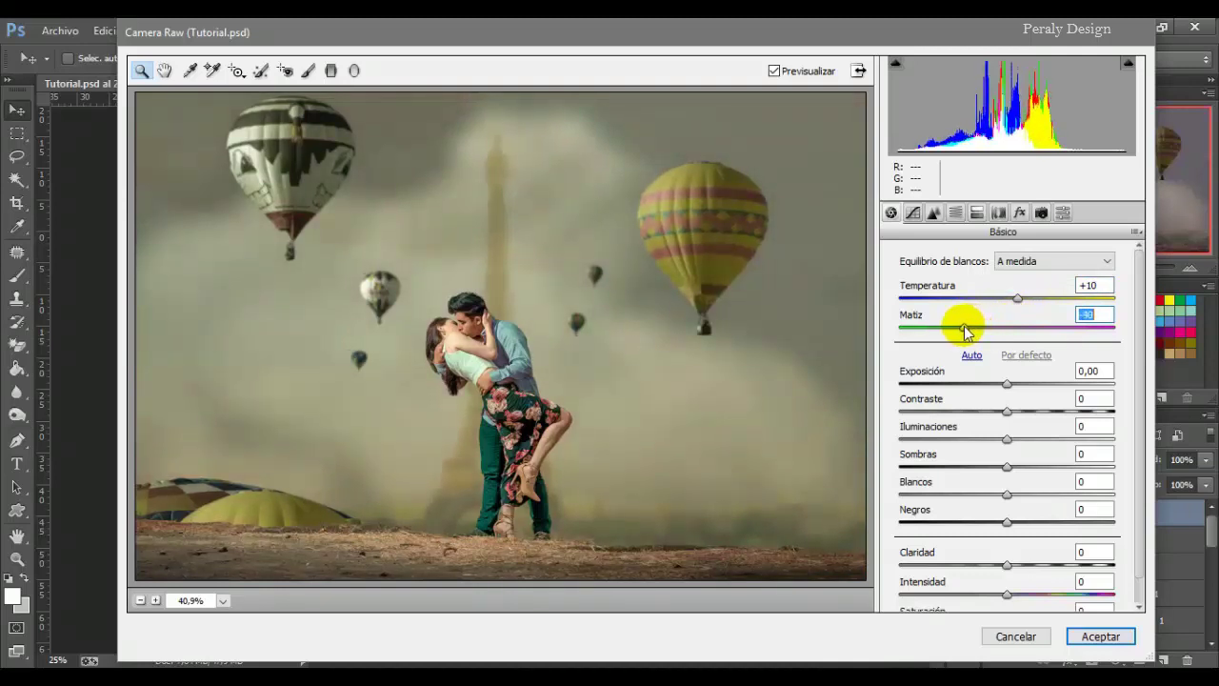
left_click(1085, 313)
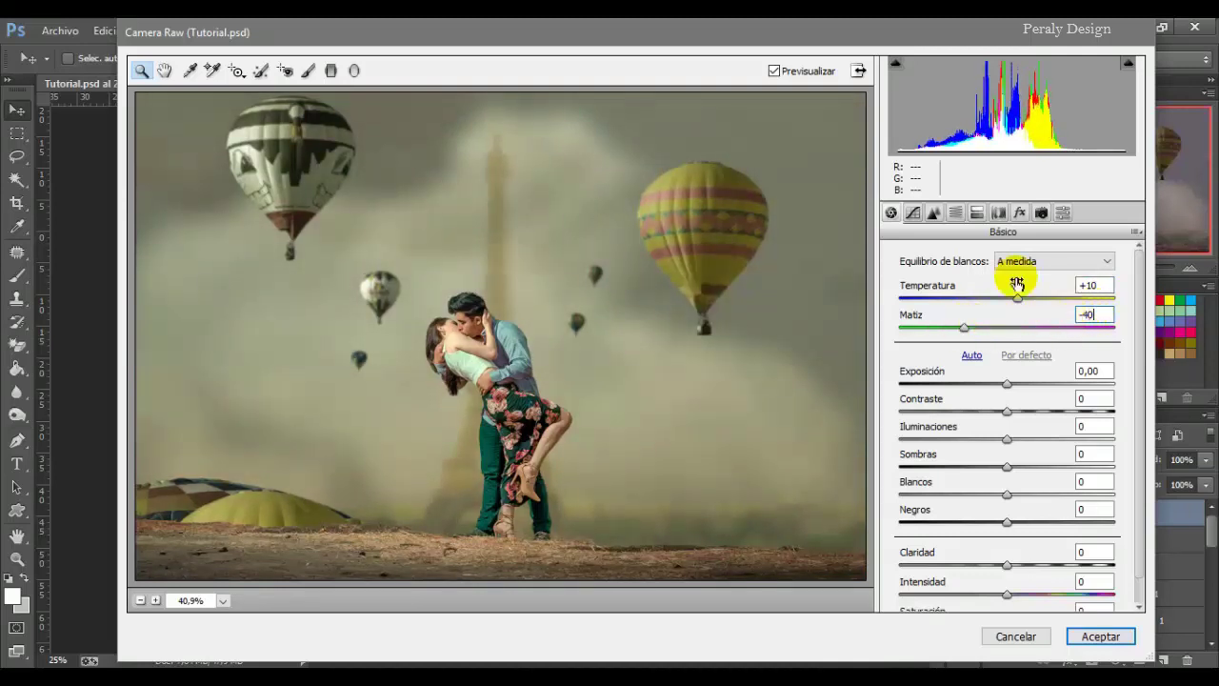
left_click(774, 71)
left_click(774, 71)
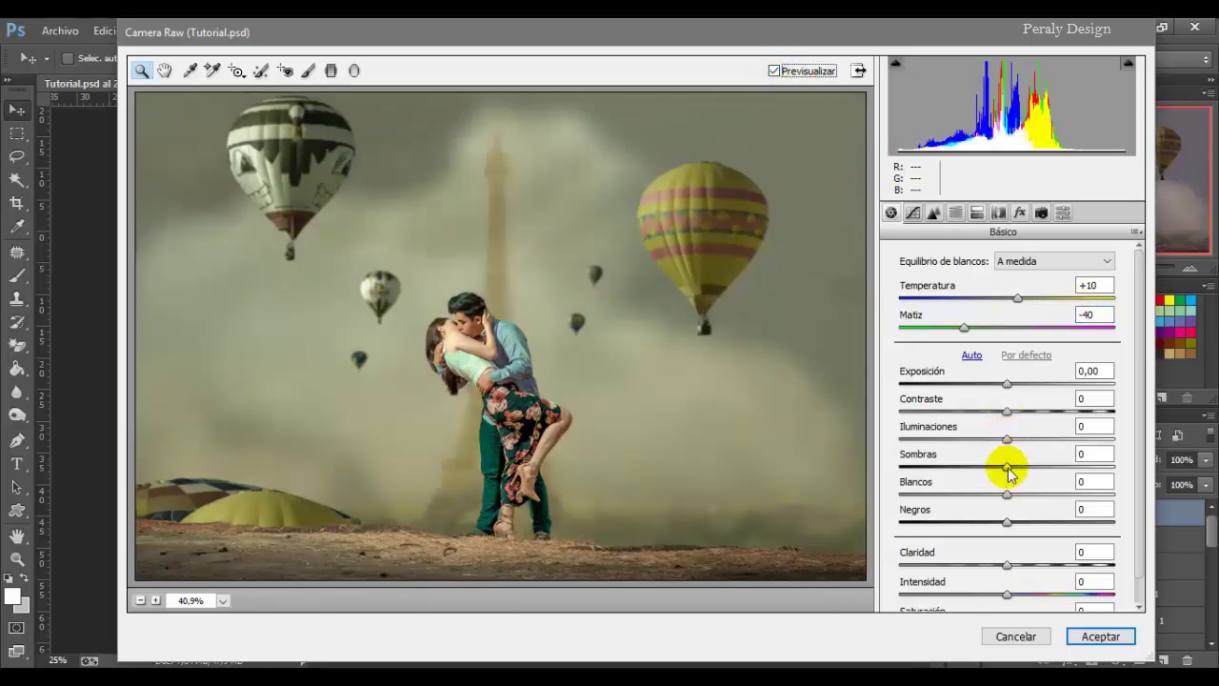
- Set Sombras to +15, Negros to -10 and Claridad to +10 in the basic adjustments, and compare with the original
left_click_drag(1008, 468, 1027, 481)
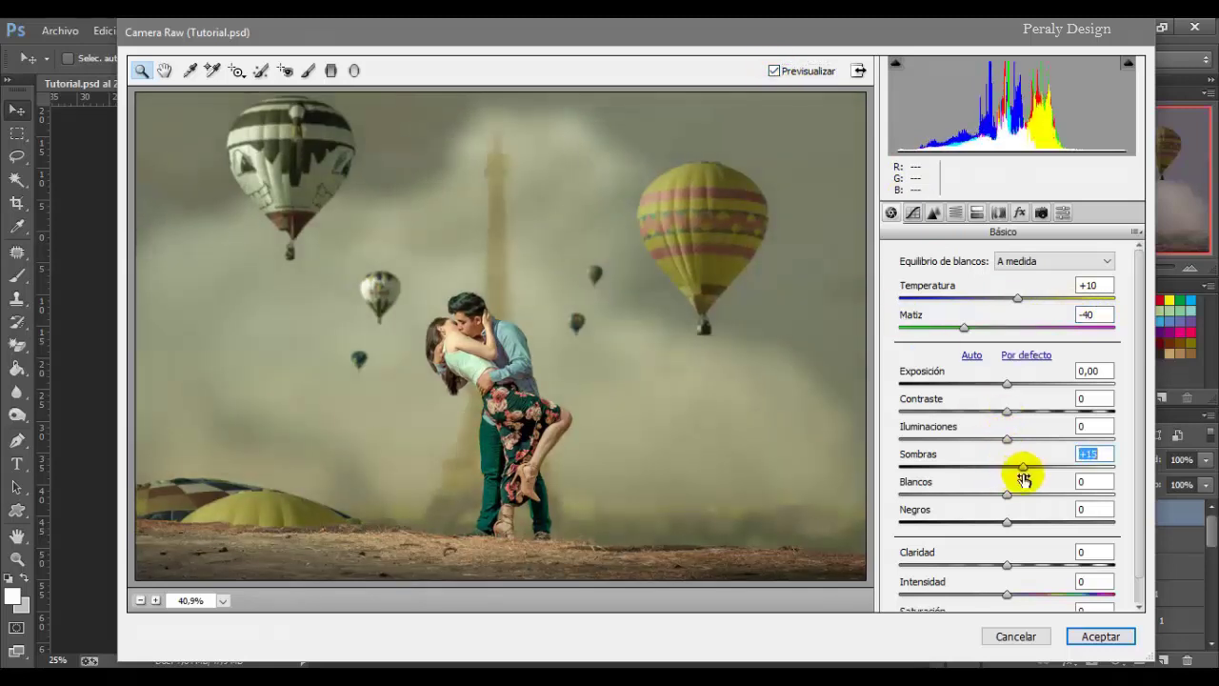
left_click_drag(1008, 522, 998, 524)
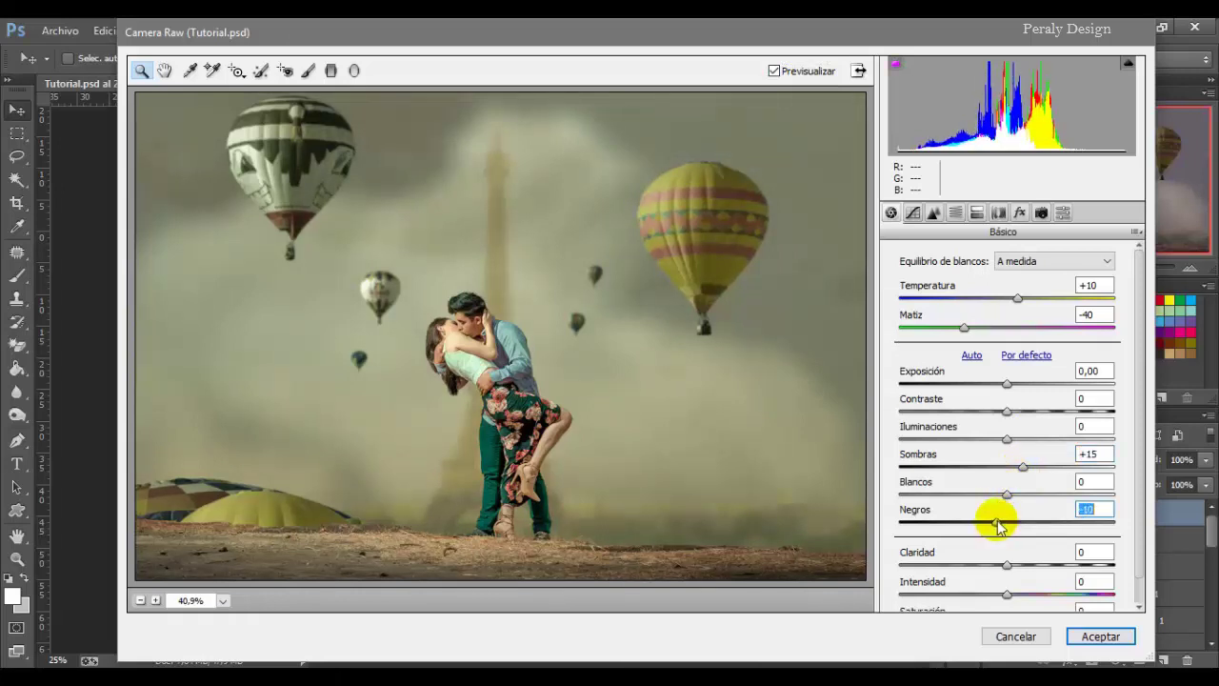
left_click_drag(1014, 564, 1018, 563)
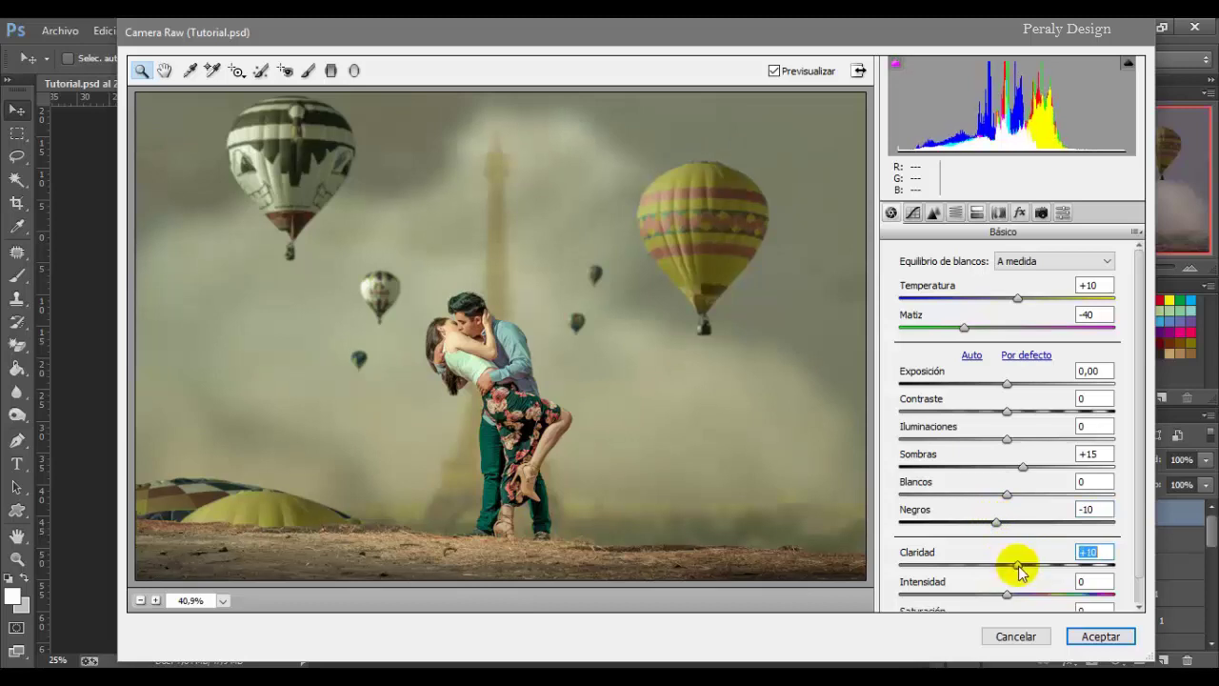
left_click(1089, 553)
left_click(1102, 510)
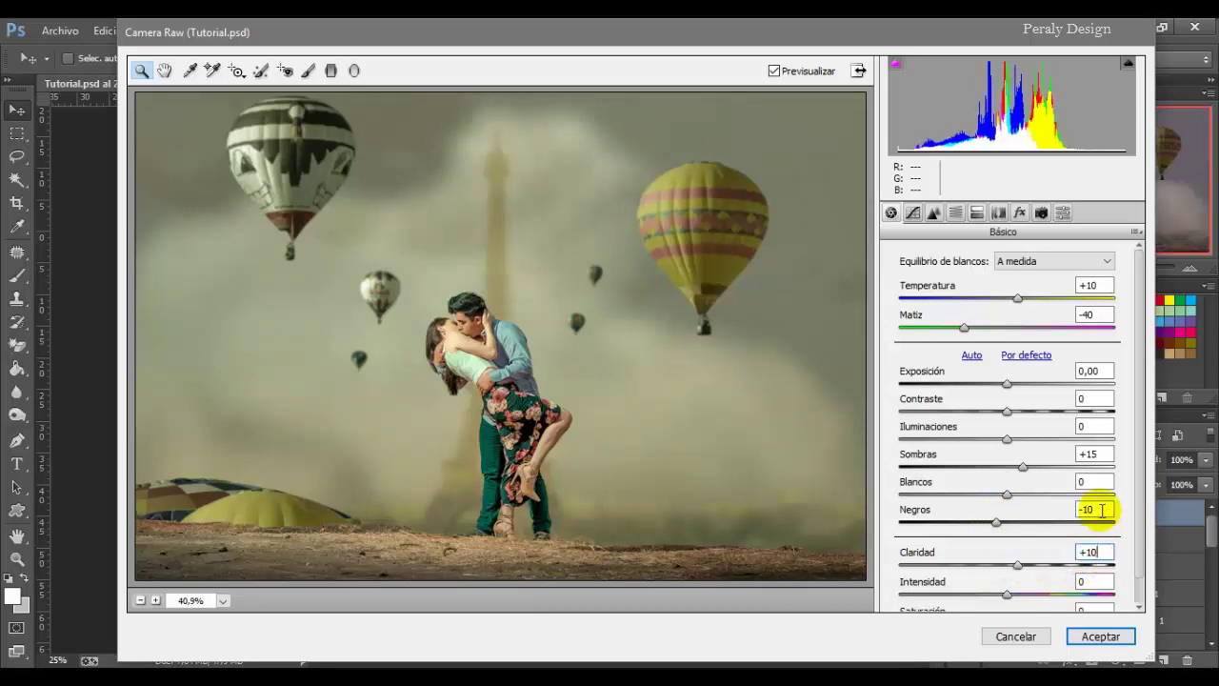
left_click(775, 73)
left_click(775, 72)
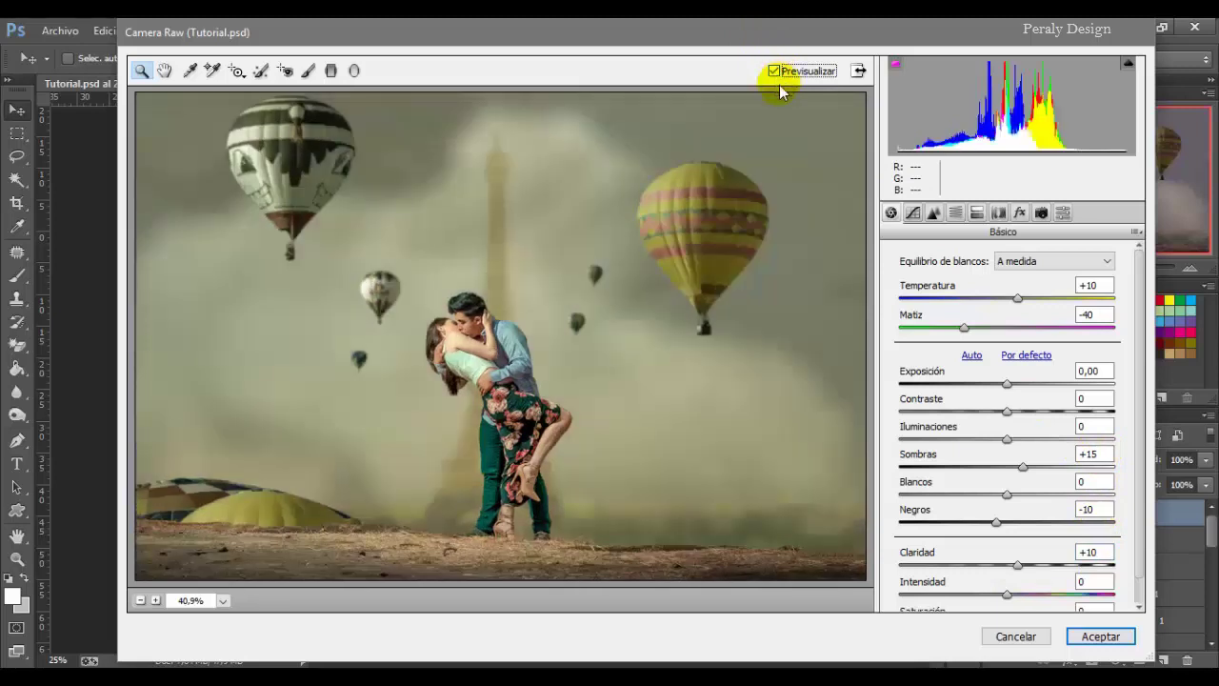
- Shape the Azul channel's point tone curve with its lower point at input 10, output 28 and its upper point at input 248, output 233
left_click(903, 211)
left_click(913, 213)
left_click(1002, 307)
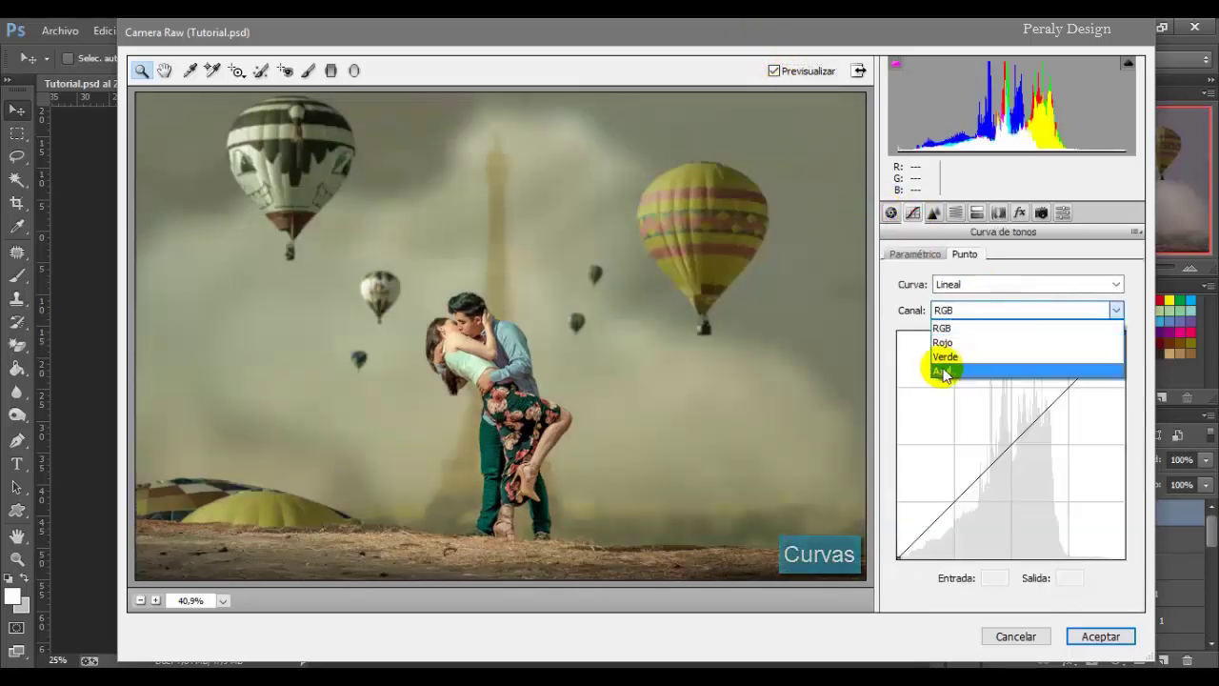
left_click(943, 370)
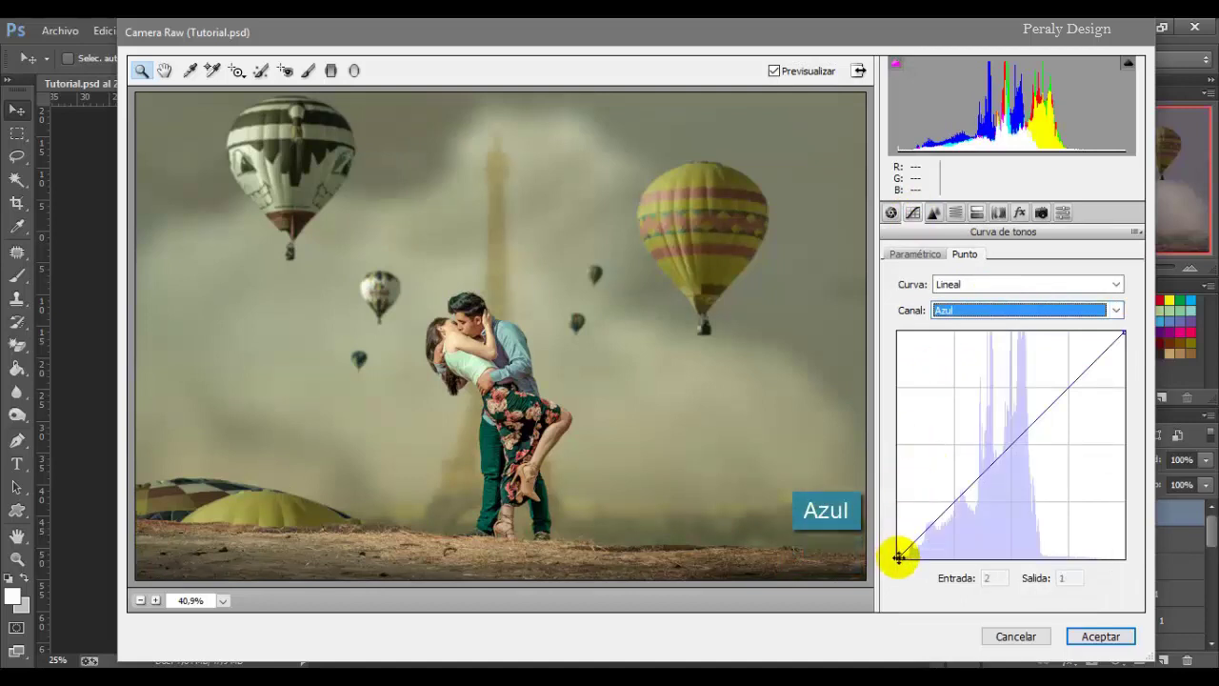
left_click_drag(898, 557, 905, 532)
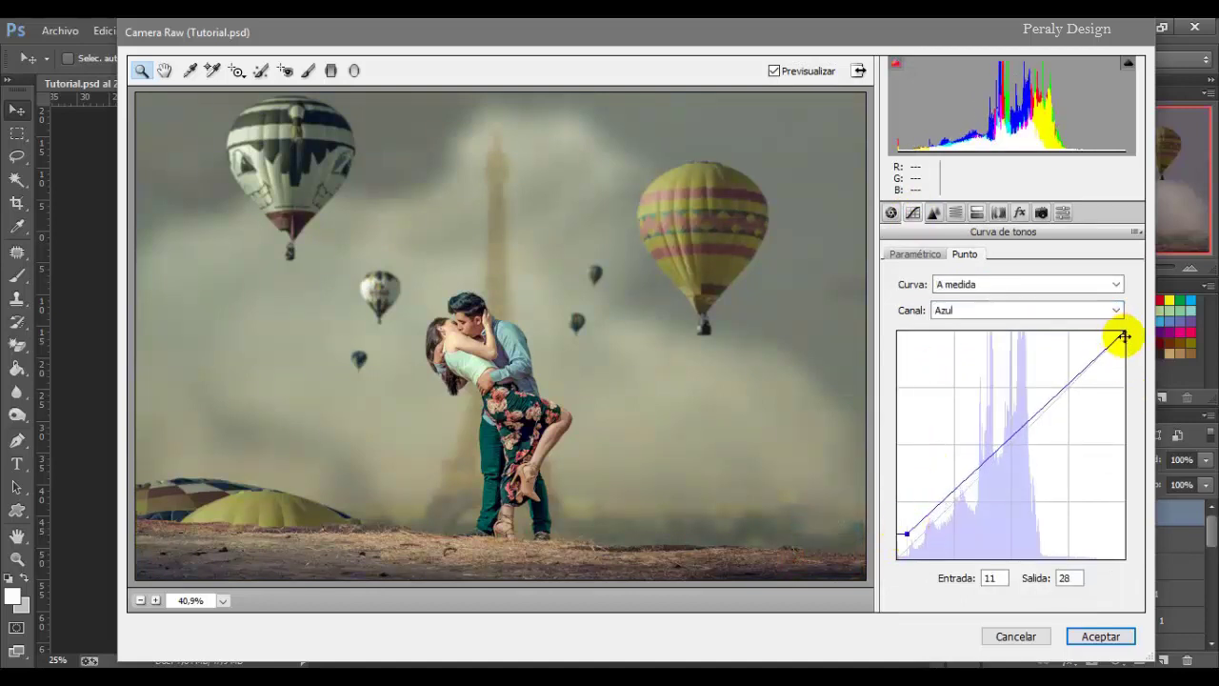
left_click_drag(1124, 335, 1118, 351)
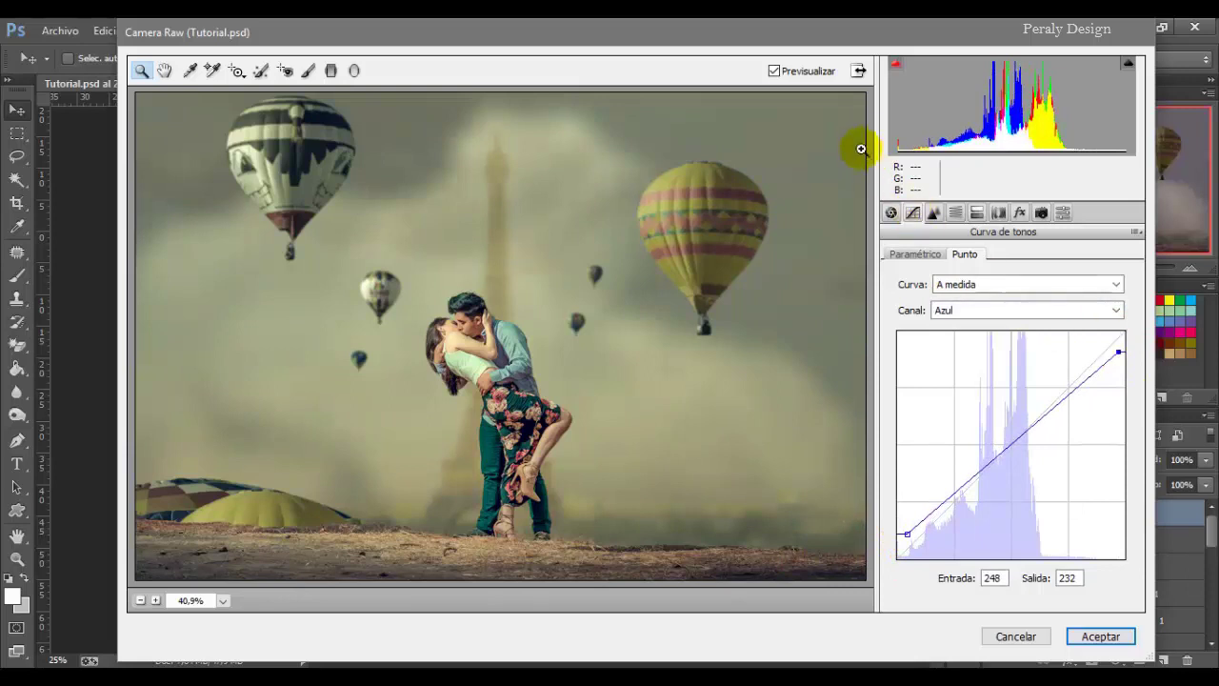
left_click(774, 71)
left_click(774, 71)
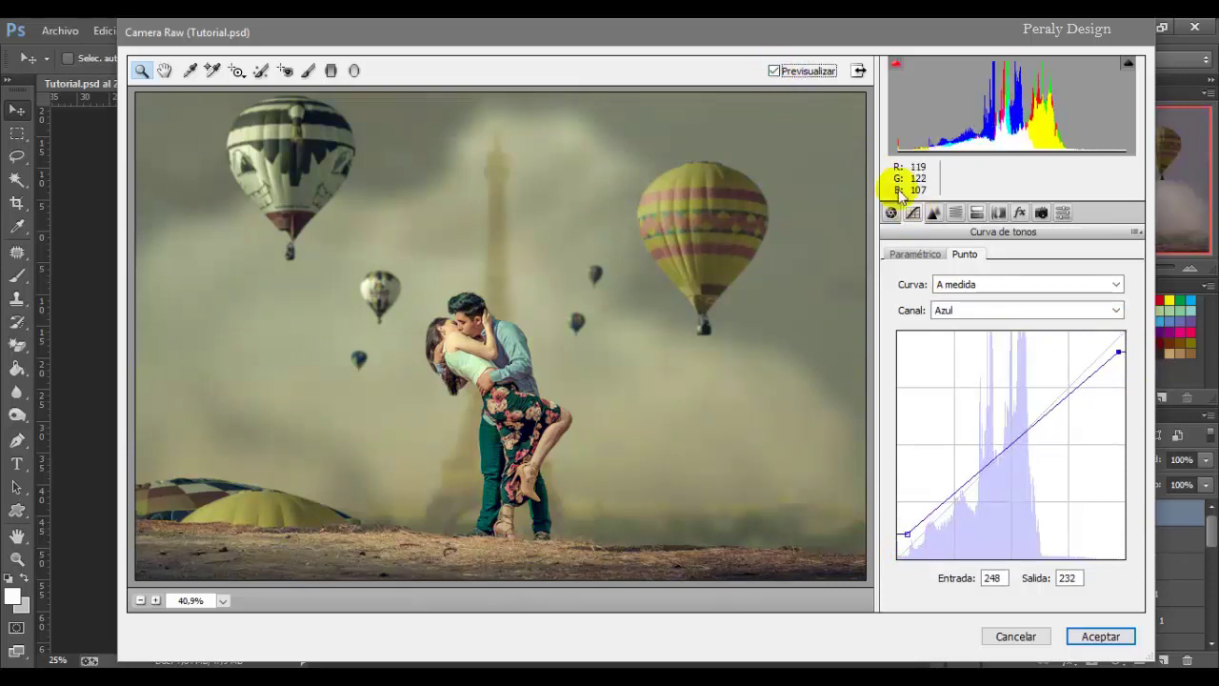
left_click_drag(1117, 352, 1119, 351)
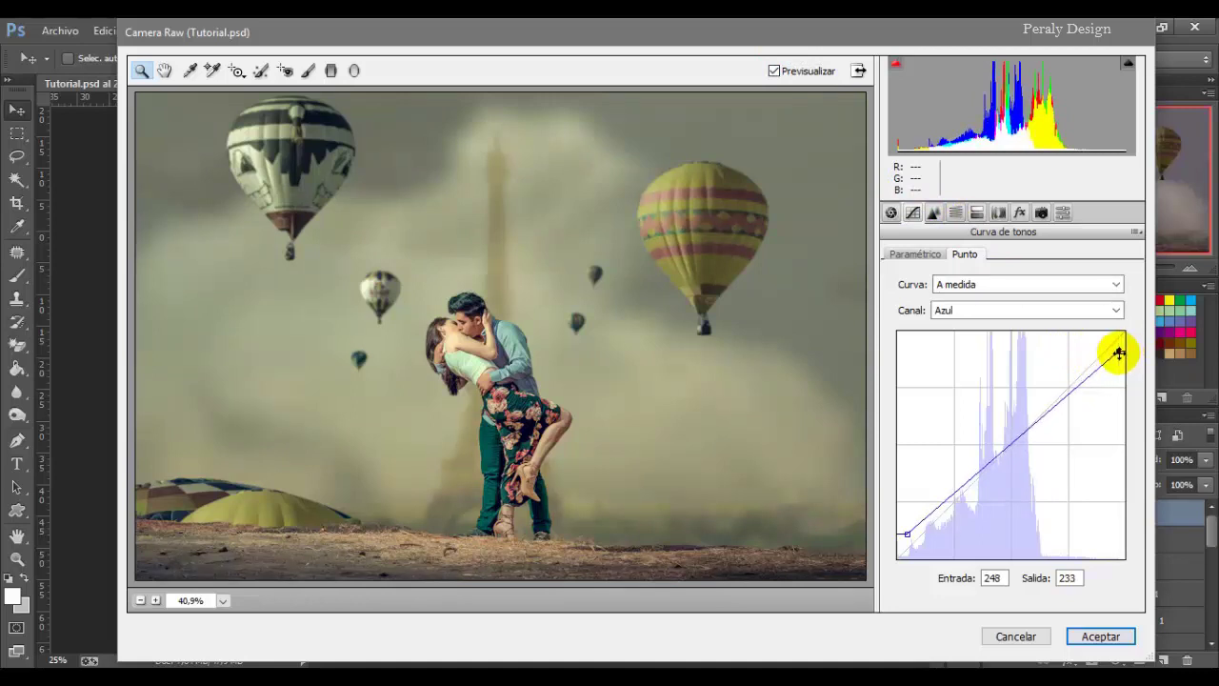
left_click_drag(910, 535, 906, 533)
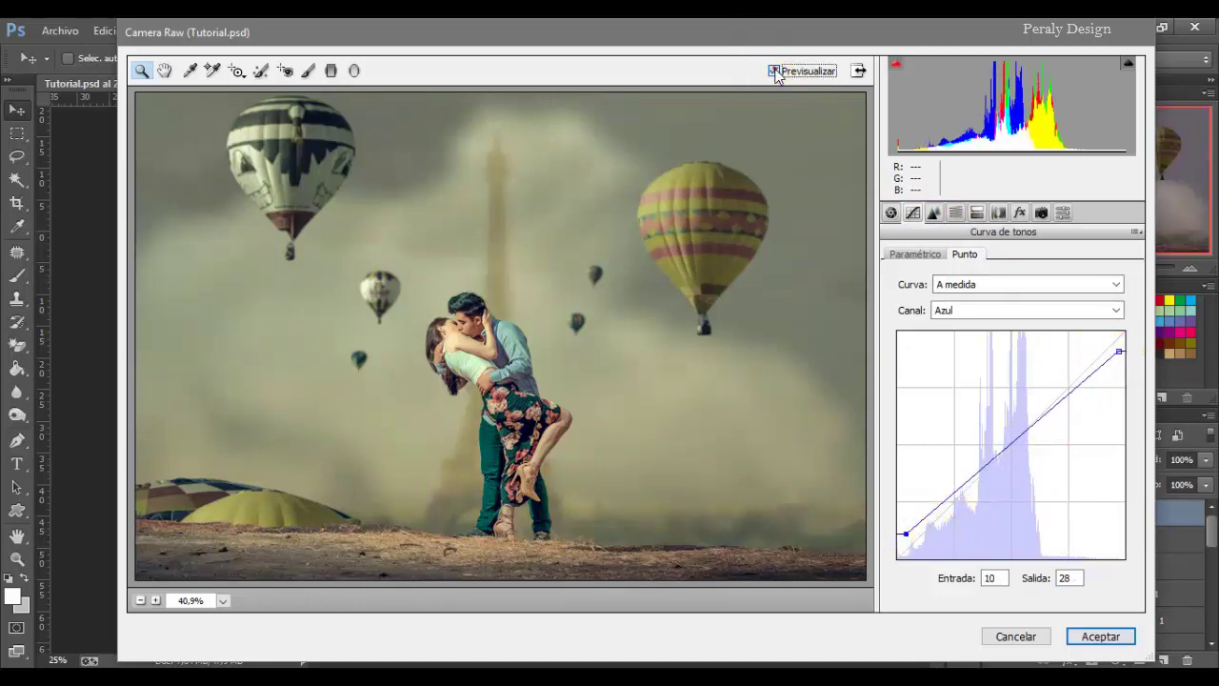
- Set the sharpening Cantidad to 40 and the noise reduction Luminancia to 20
left_click(933, 213)
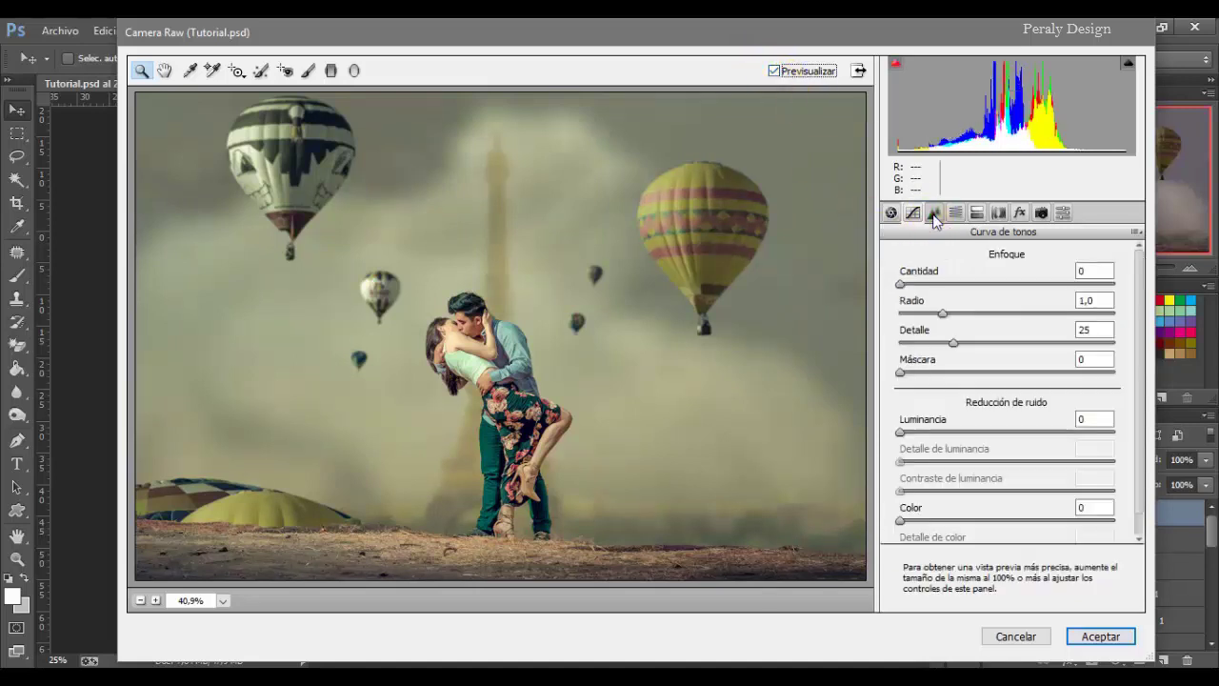
left_click_drag(902, 285, 969, 296)
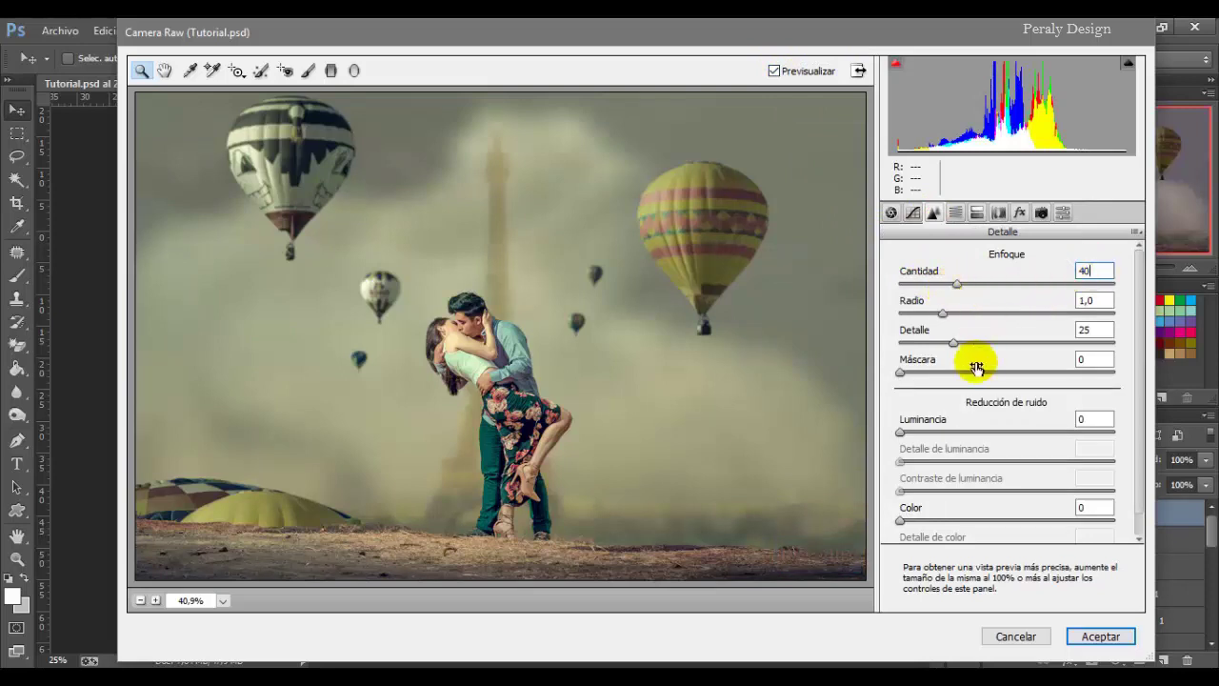
left_click(902, 432)
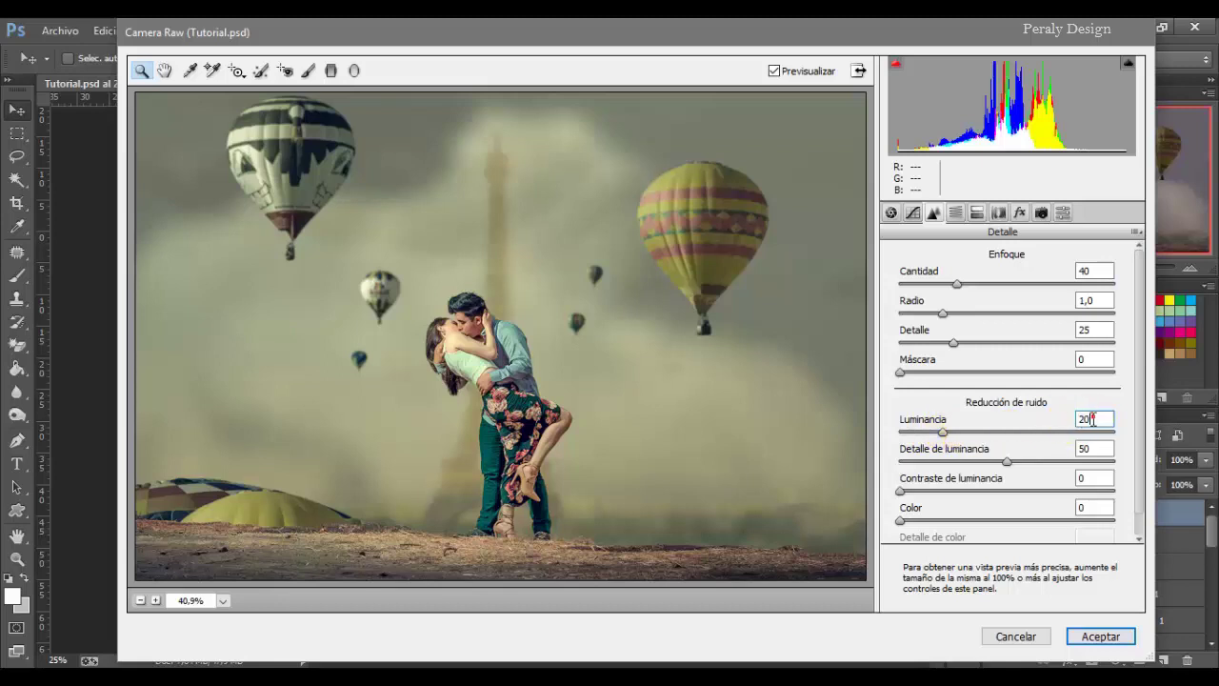
- Set HSL saturation to Rojos +20, Naranjas -20, Amarillos -30, Verdes -20 and Aguamarinas -50, and compare with the original
left_click(956, 213)
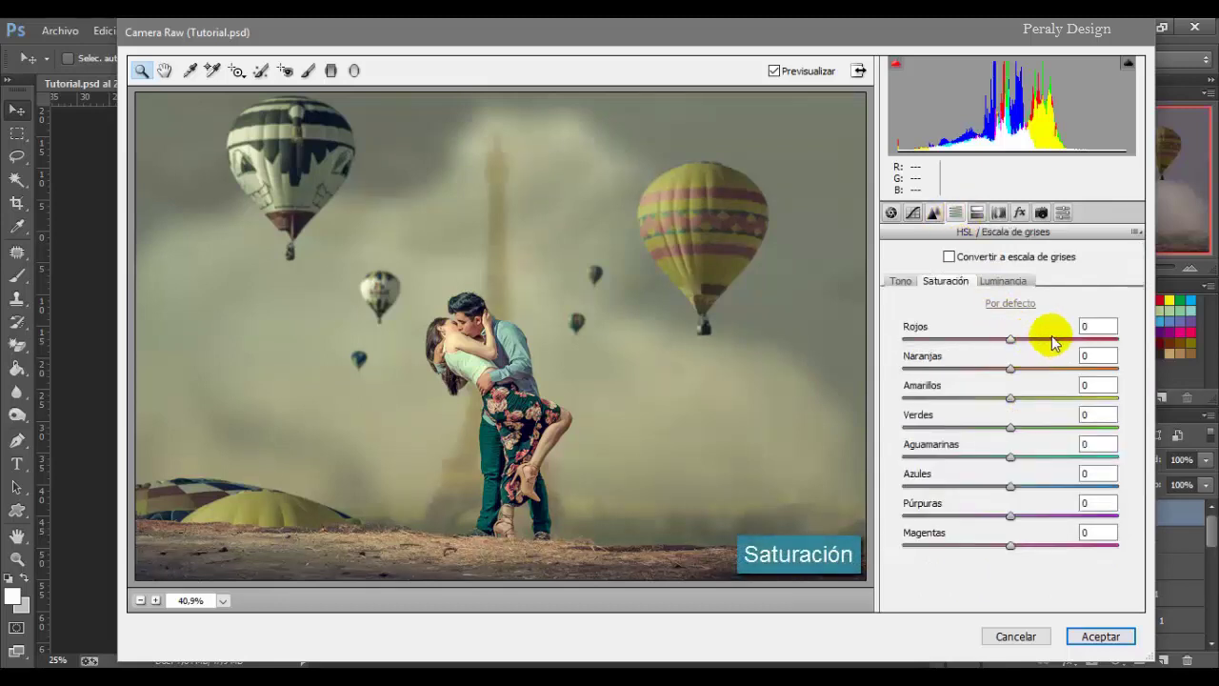
type("20")
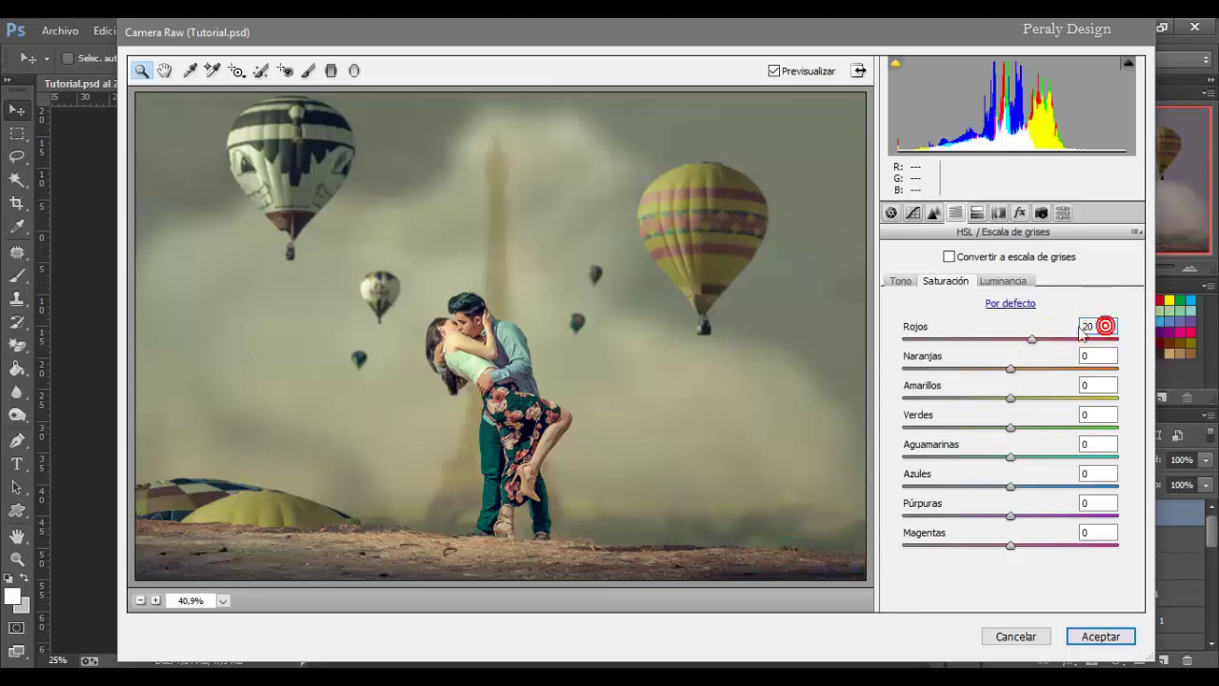
left_click(1013, 369)
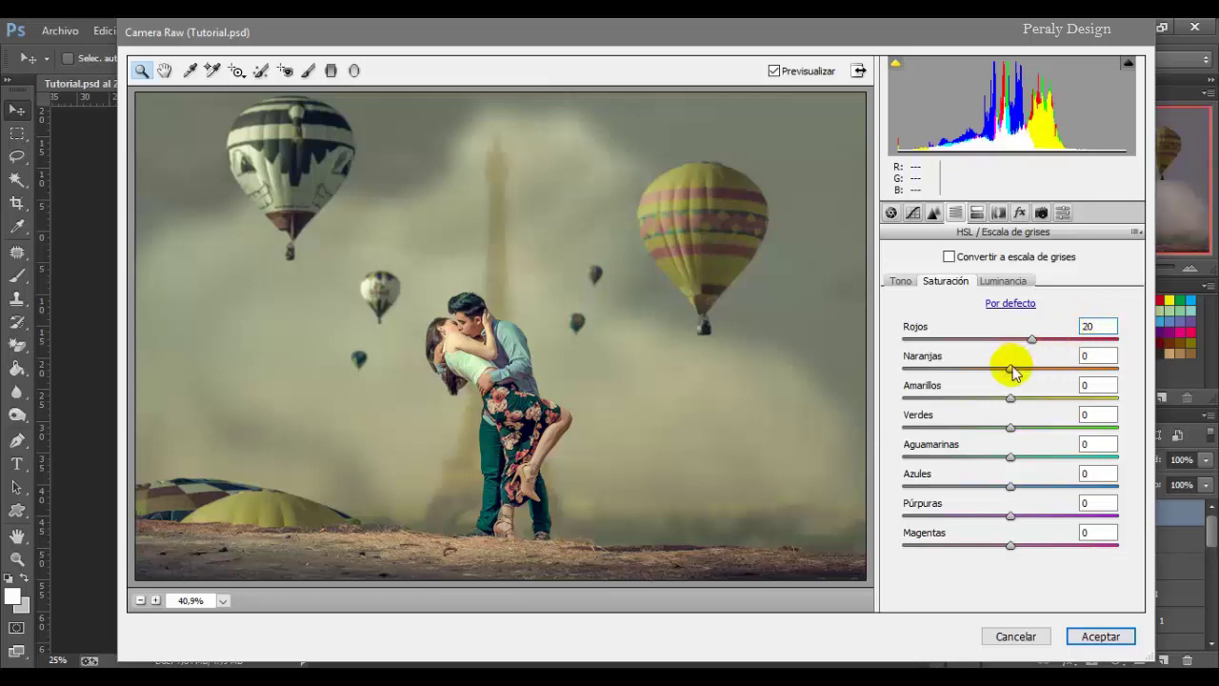
left_click_drag(1012, 371, 989, 376)
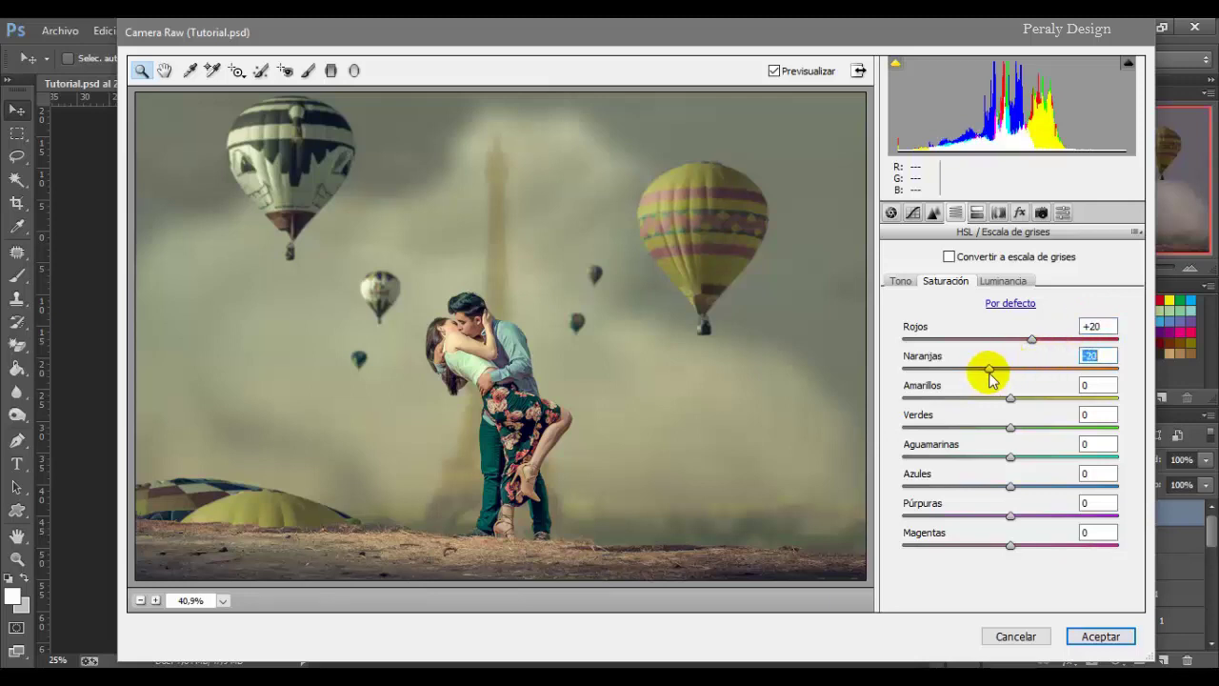
left_click(1103, 356)
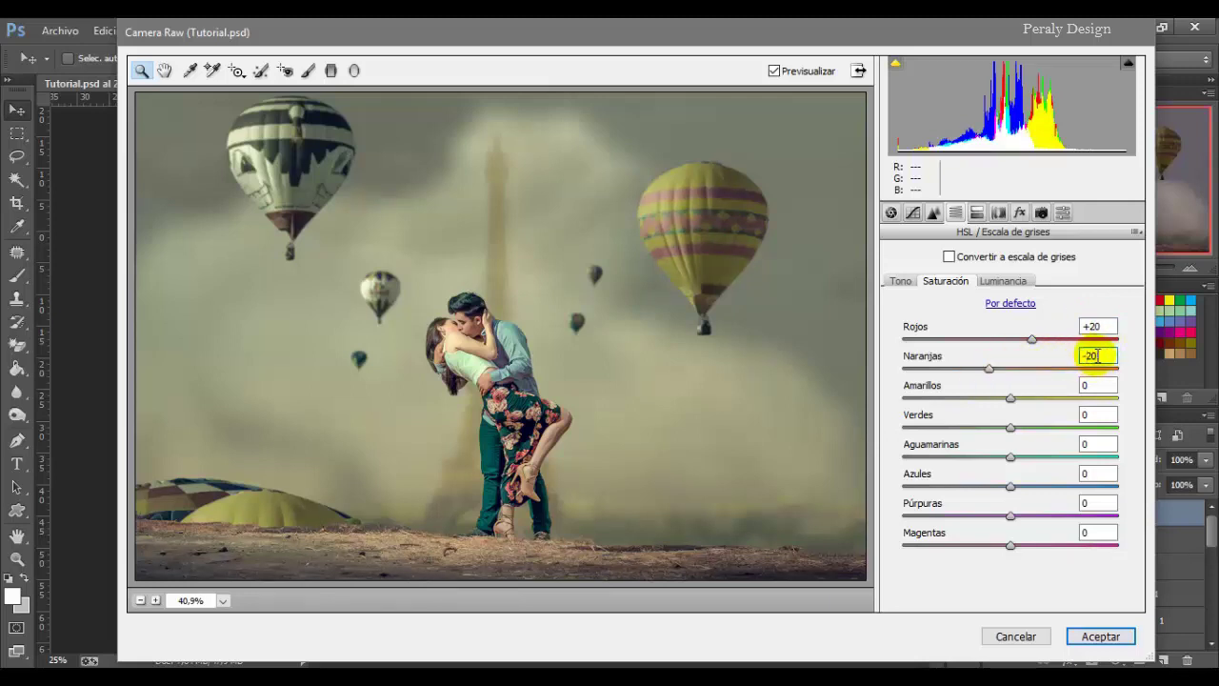
left_click(1014, 398)
left_click_drag(1011, 404, 989, 458)
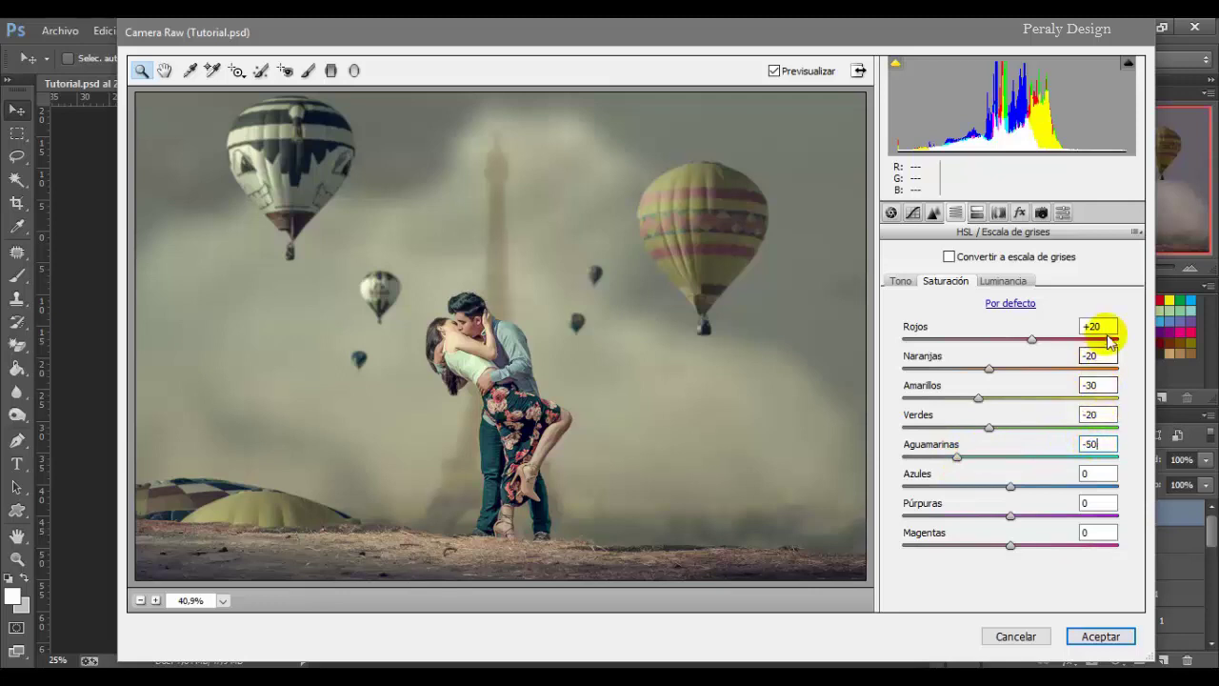
left_click(774, 72)
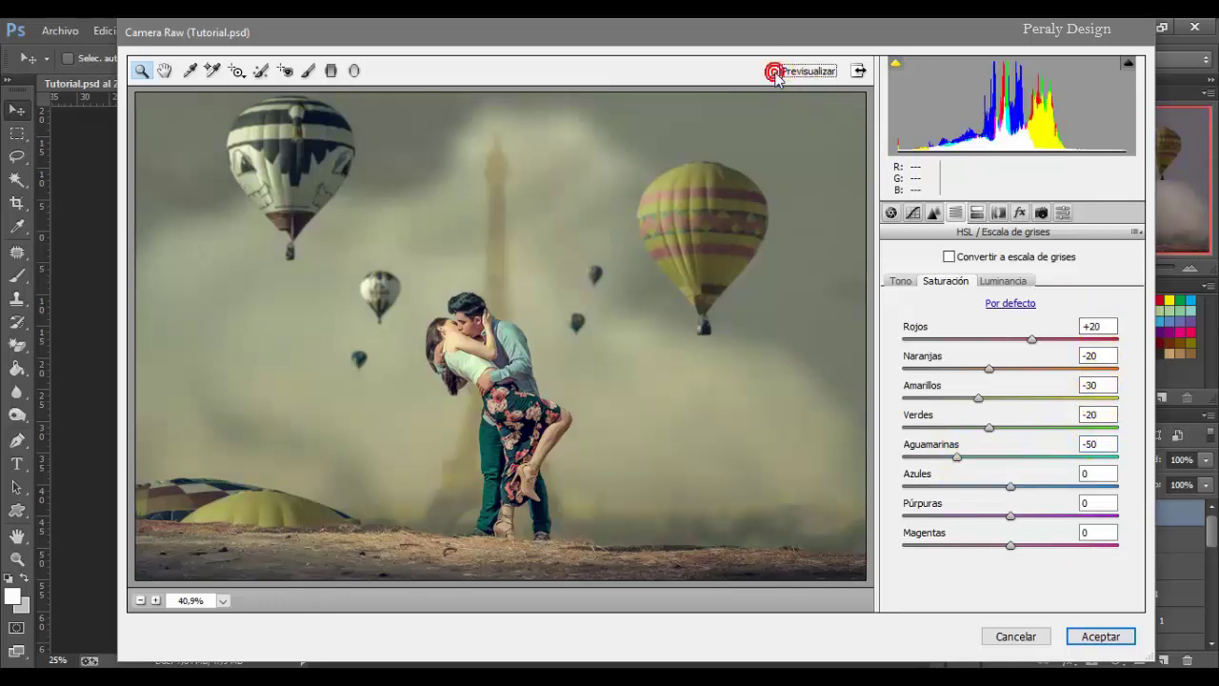
left_click(774, 71)
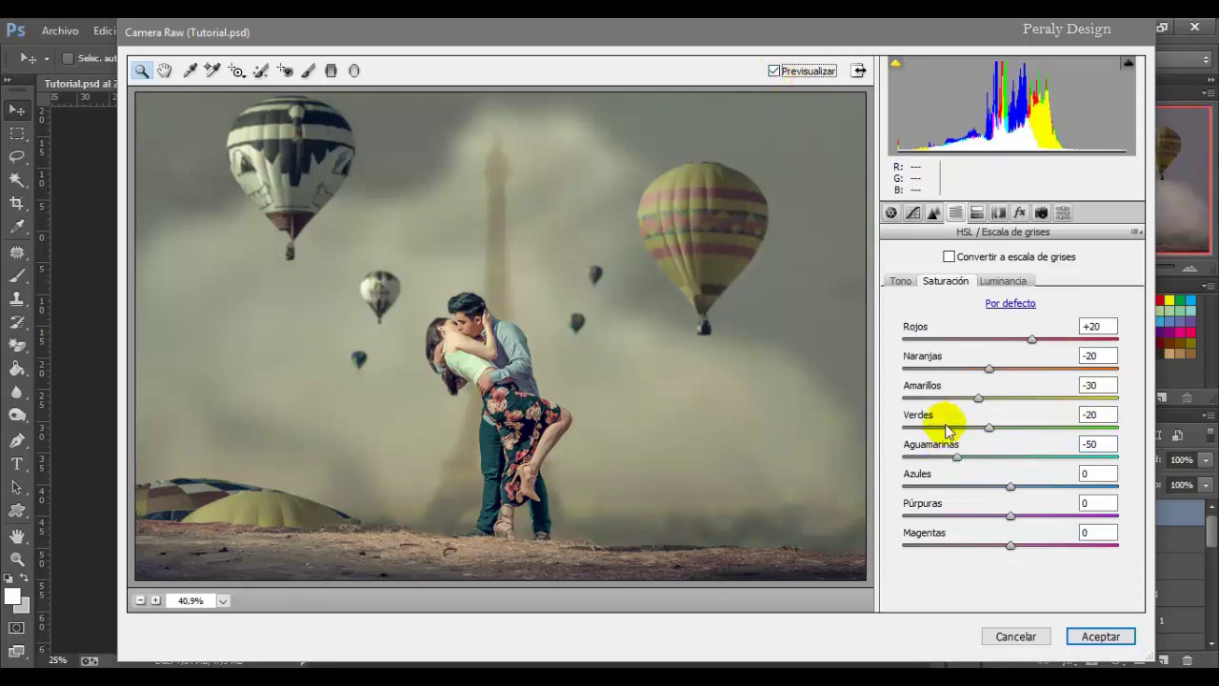
- Apply the Camera Raw filter to Capa 7 and compare the image with and without that layer
left_click(1117, 644)
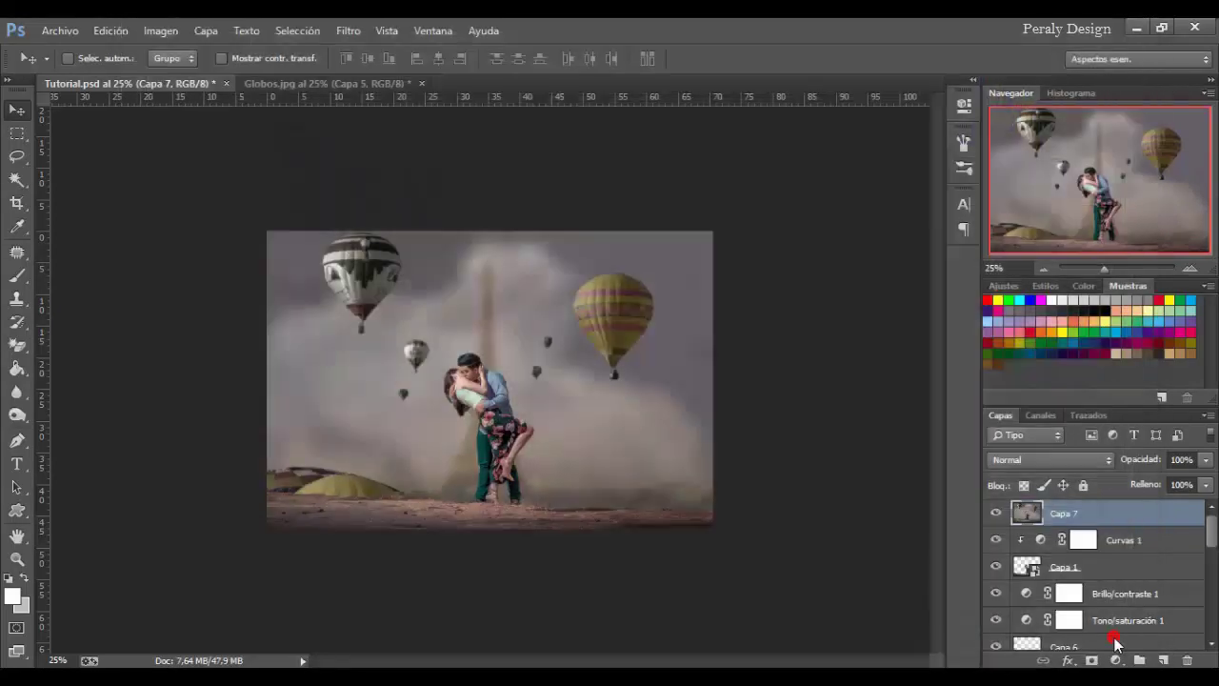
left_click(996, 514)
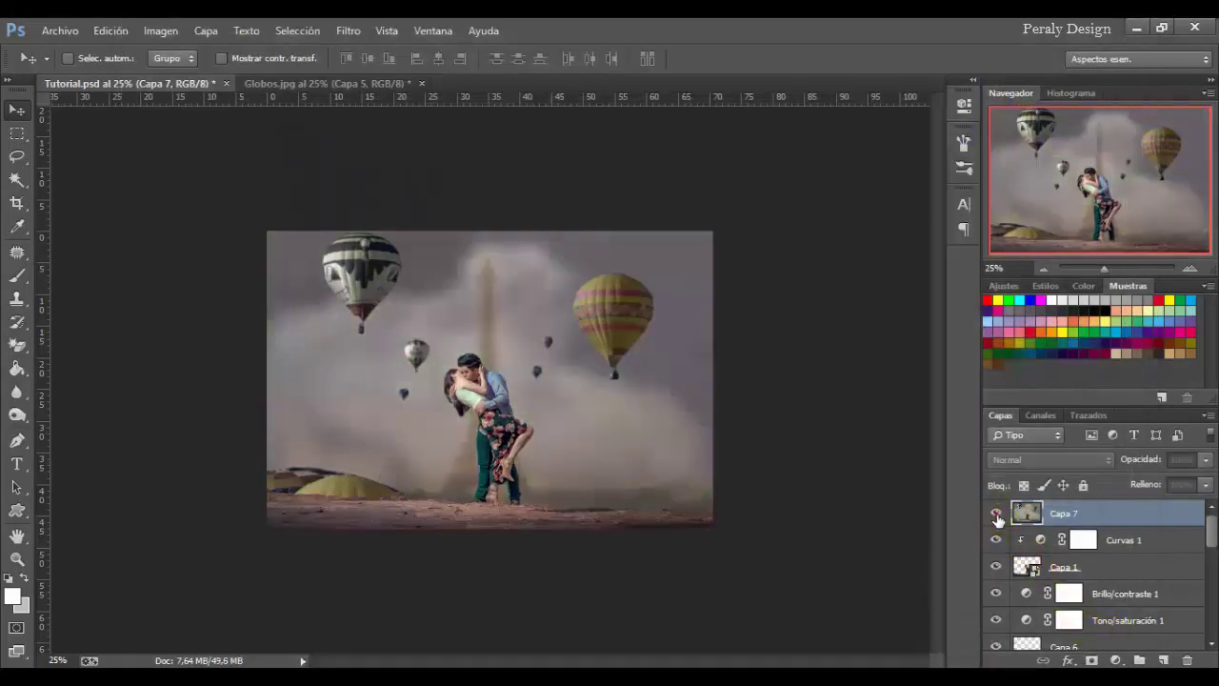
left_click(996, 515)
- Add an Exposure adjustment layer above Capa 7 with Desplazamiento +0,0372, and compare the effect
left_click(1116, 659)
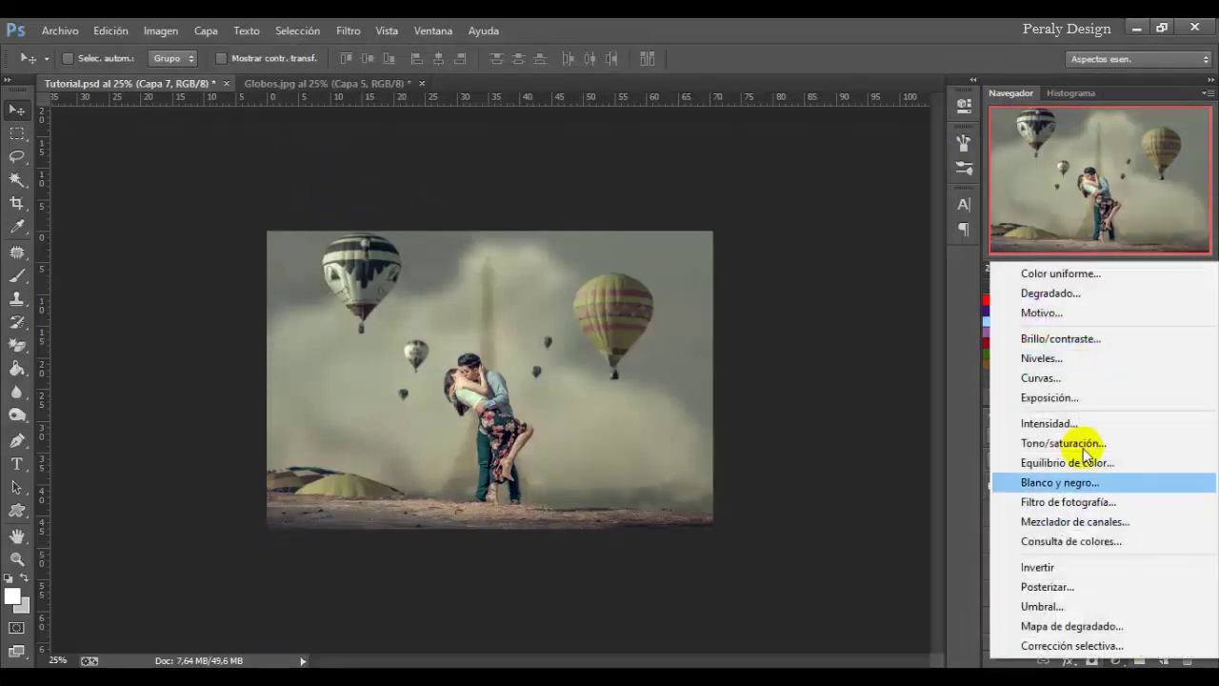
left_click(1064, 399)
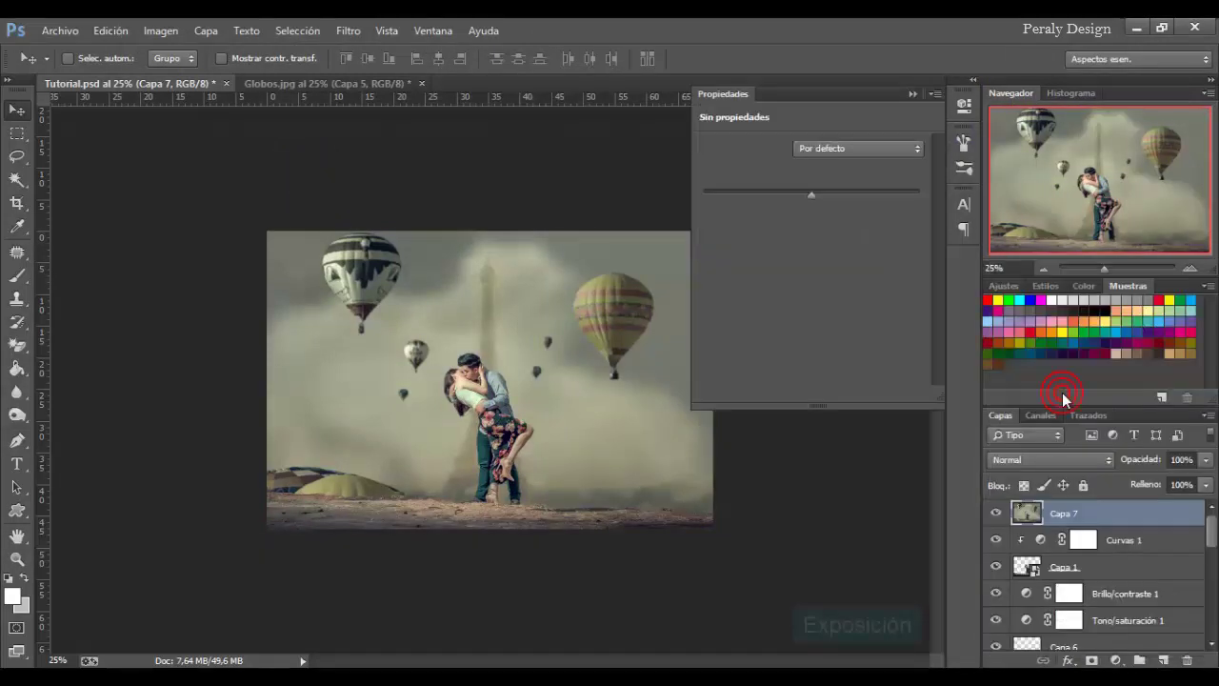
left_click_drag(812, 234, 819, 234)
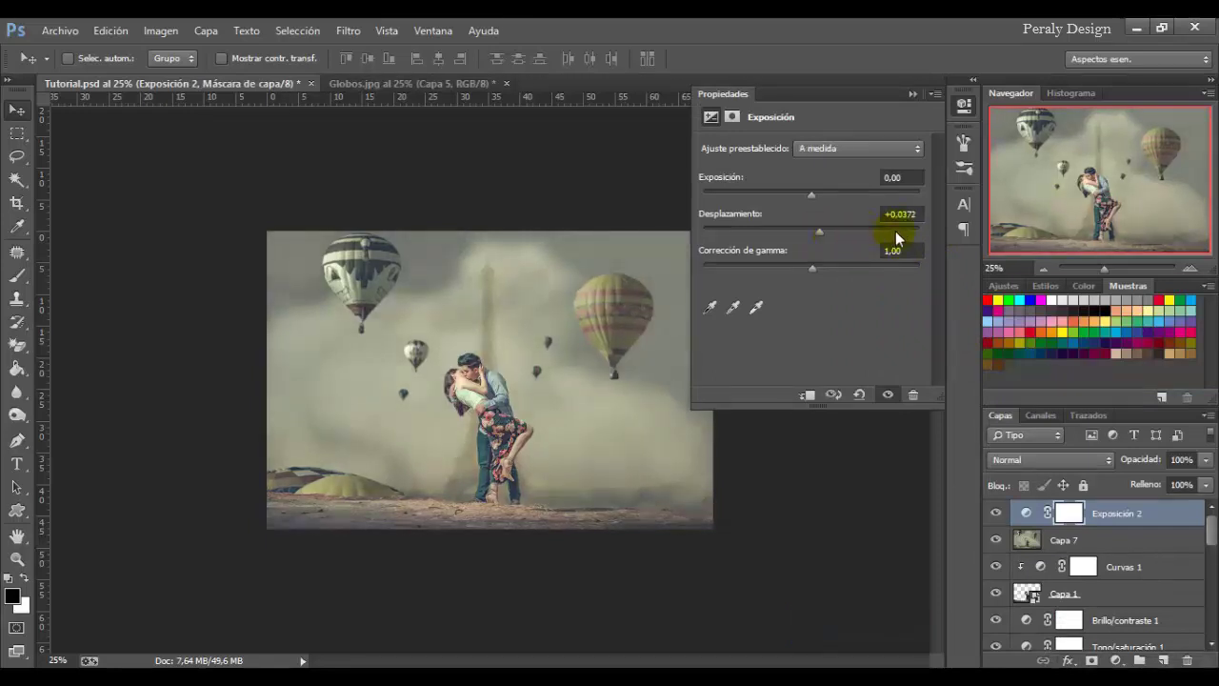
left_click(913, 212)
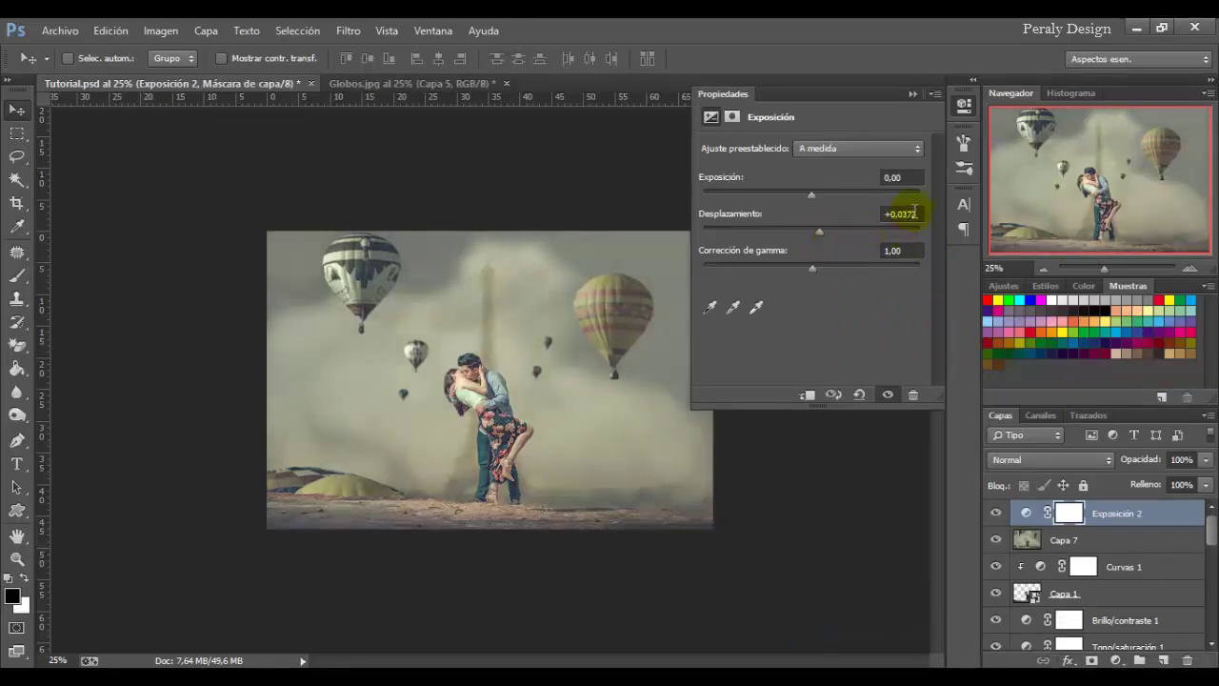
left_click(991, 515)
left_click(991, 514)
- Add an Intensidad adjustment layer at the top of the stack with Intensidad -5, and compare the effect
left_click(1114, 659)
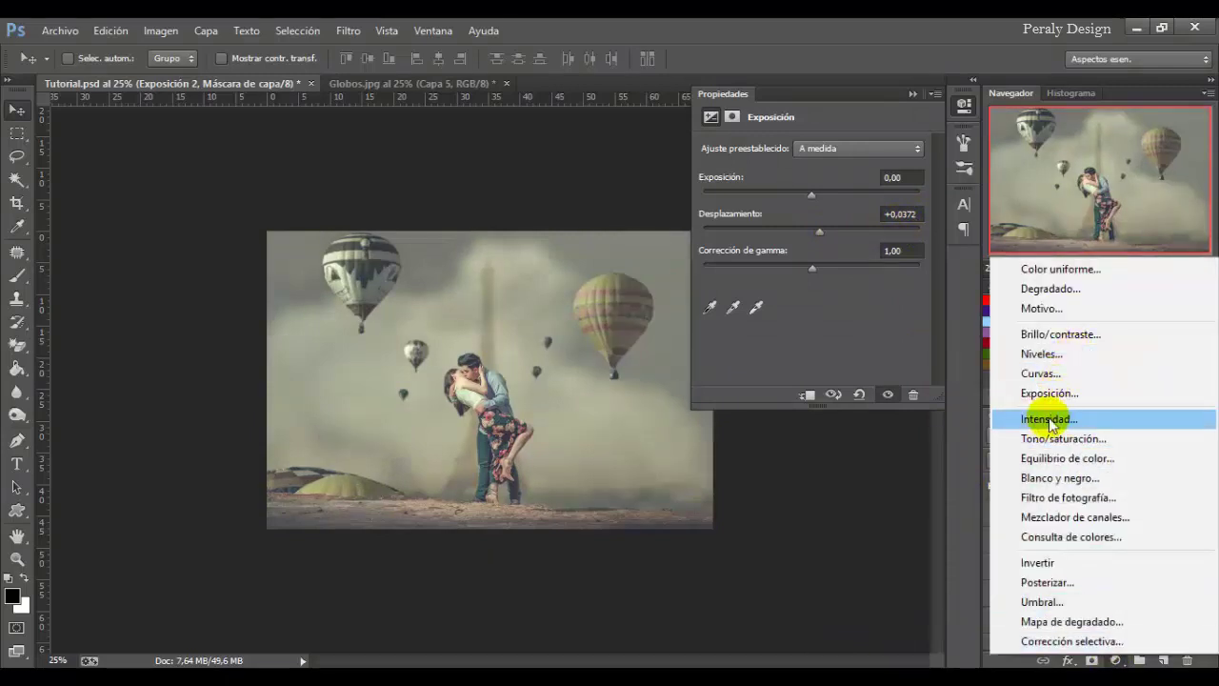
left_click(1051, 419)
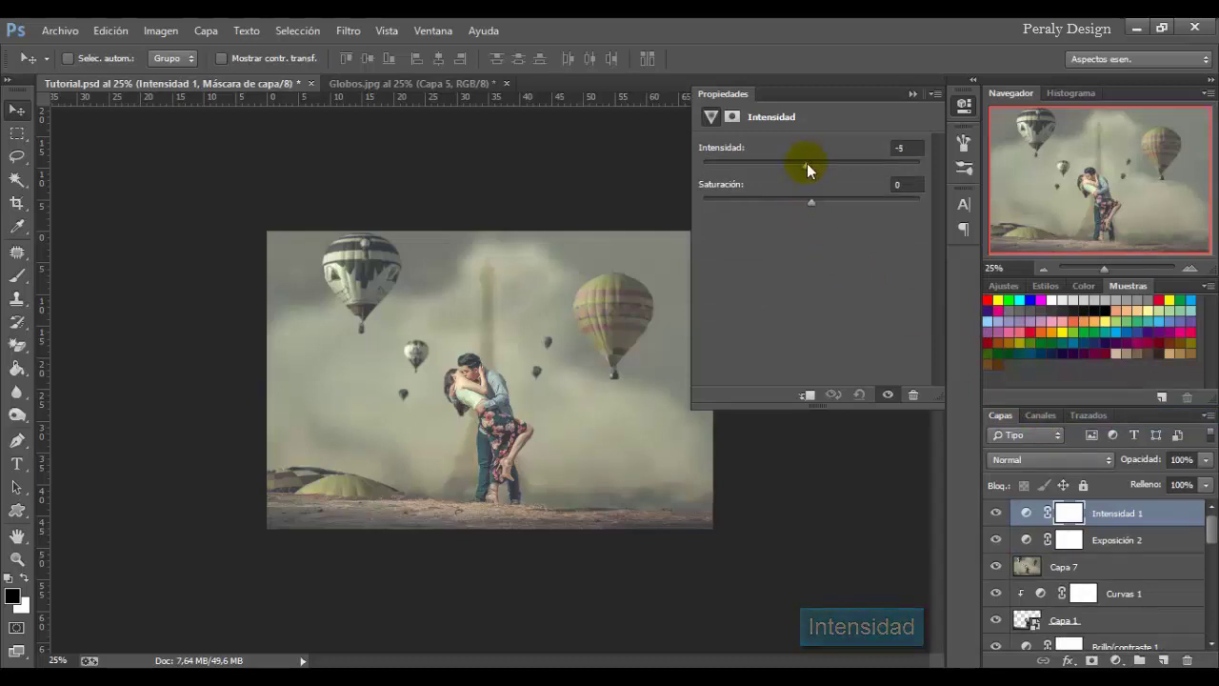
left_click(902, 148)
key("BackSpace")
type("5")
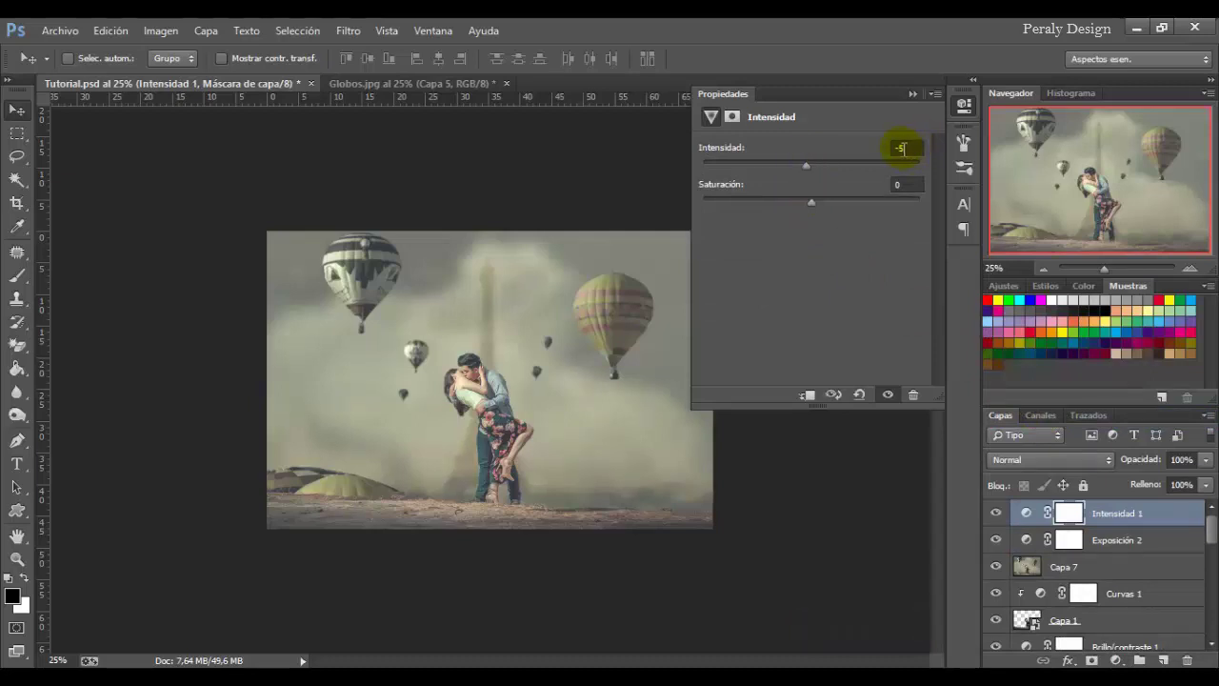
left_click(995, 514)
left_click(996, 513)
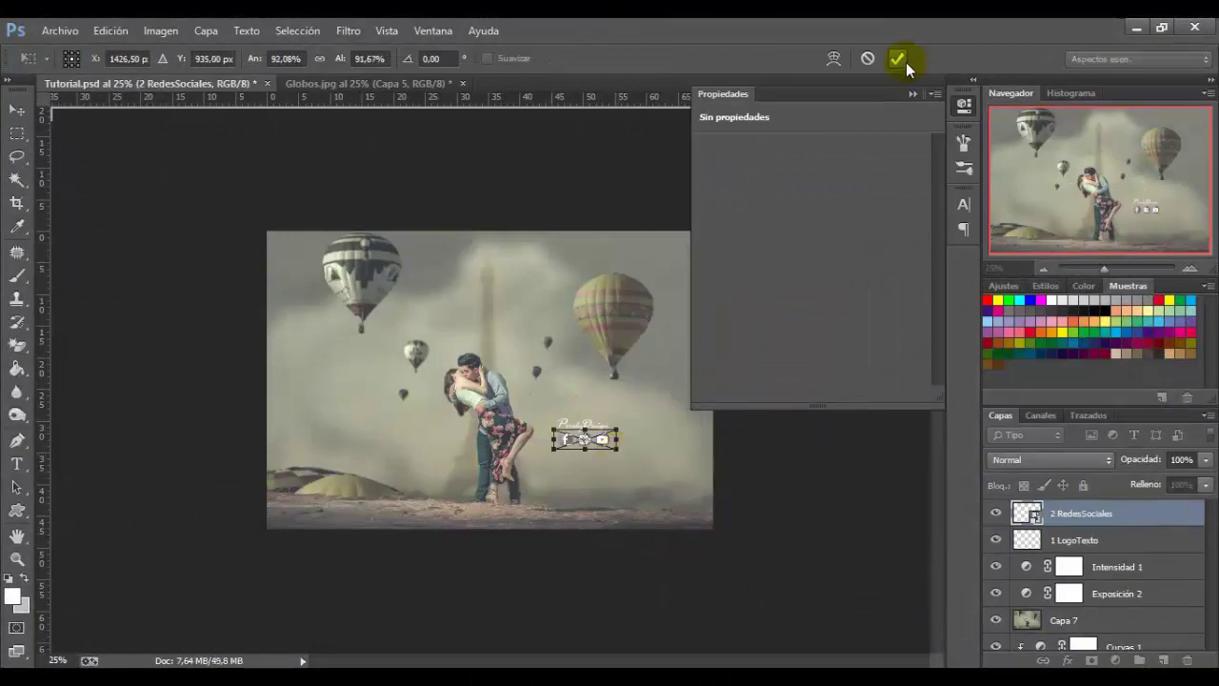
- Commit the placed 2 RedesSociales graphic under the logo text beside the couple, scaled to about 92%
left_click(906, 54)
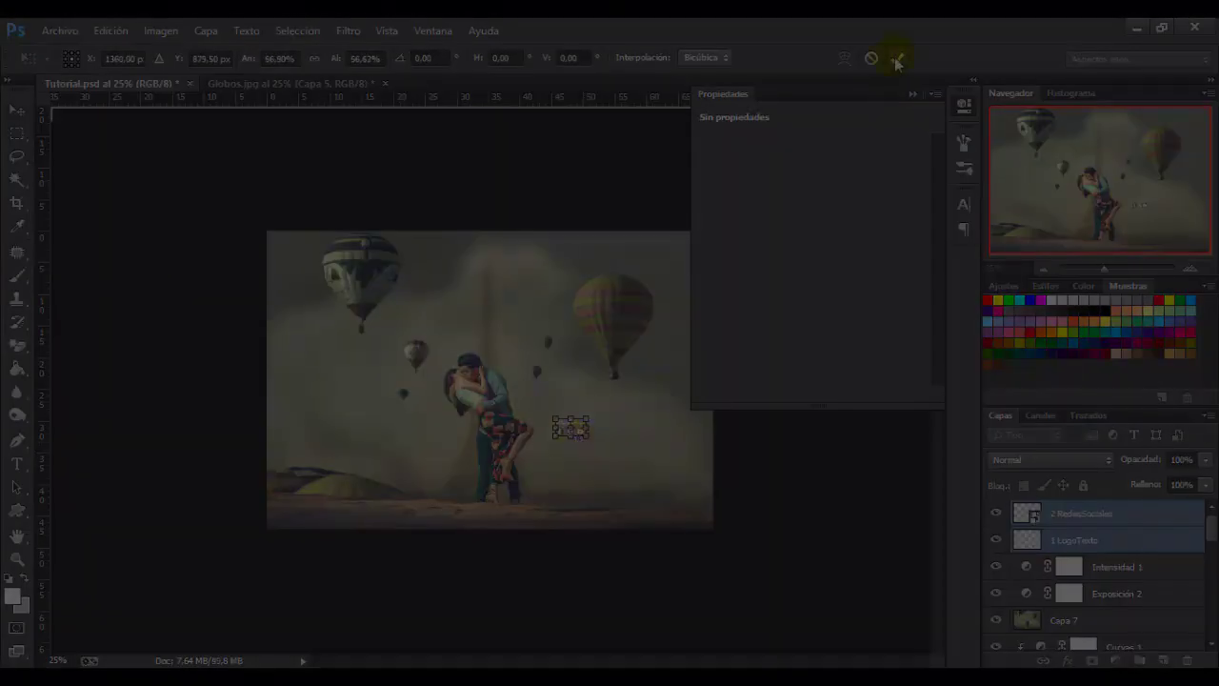